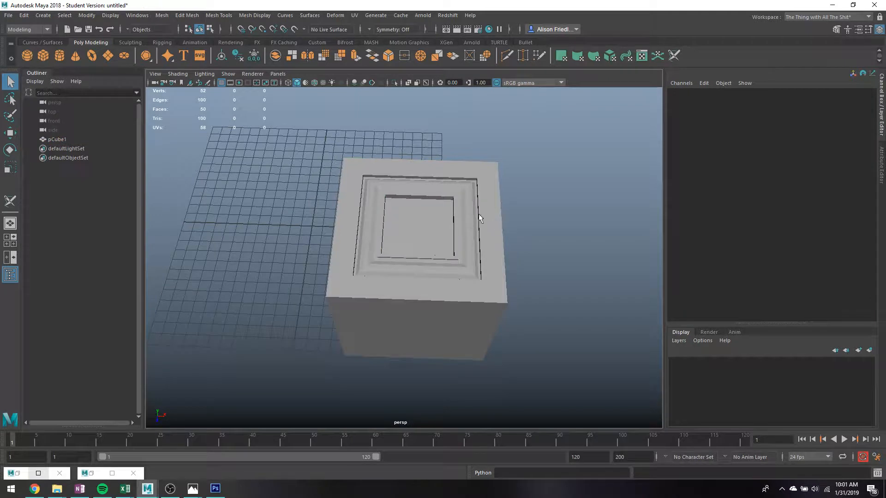
# Assign a new Lambert material to the panelled cube and show the material's attributes.
pyautogui.click(445, 228)
pyautogui.moveTo(441, 223); pyautogui.dragTo(447, 460, button='right')
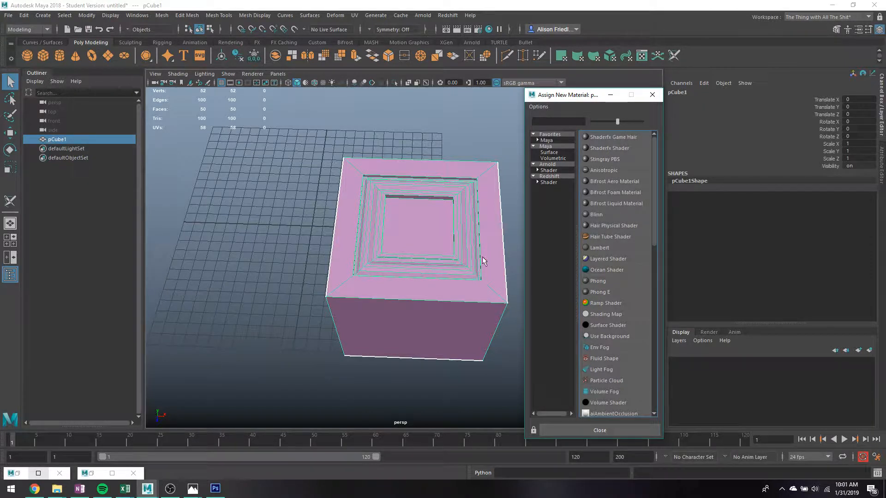
pyautogui.click(595, 249)
pyautogui.click(759, 90)
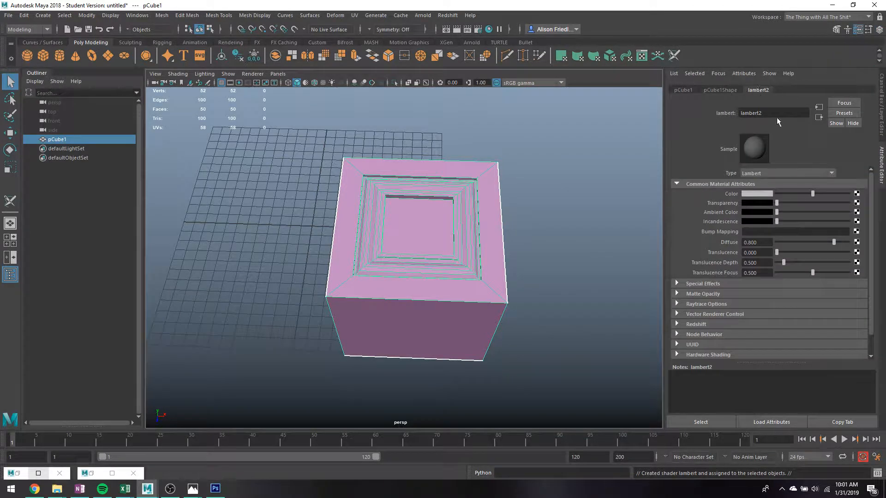
# Map a File texture to the Lambert's color and browse for its image in the project's sourceimages\textures folder.
pyautogui.click(857, 194)
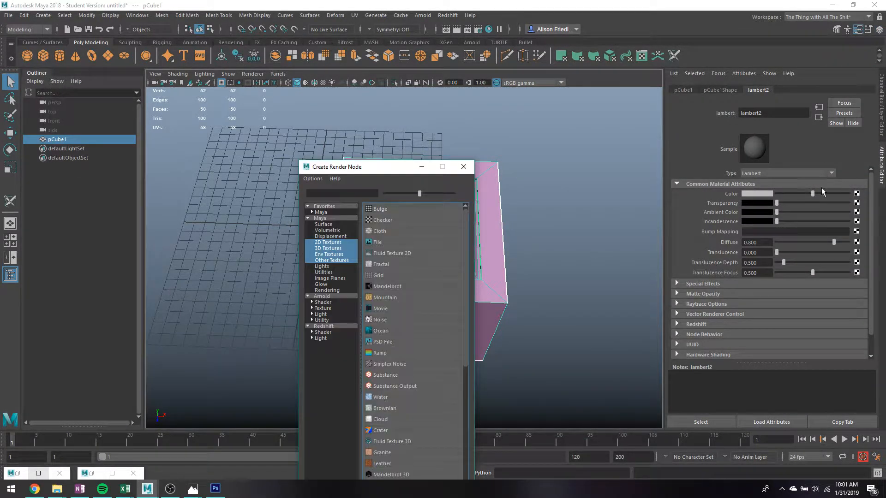
pyautogui.click(388, 244)
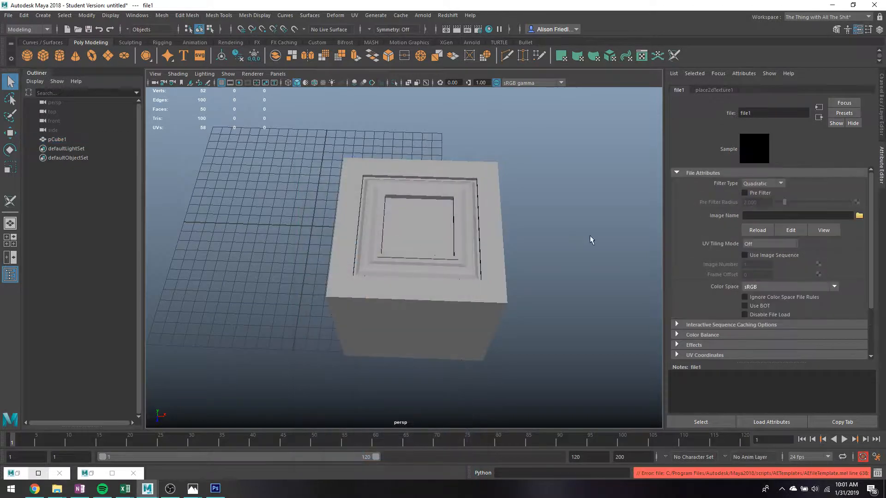
pyautogui.click(860, 215)
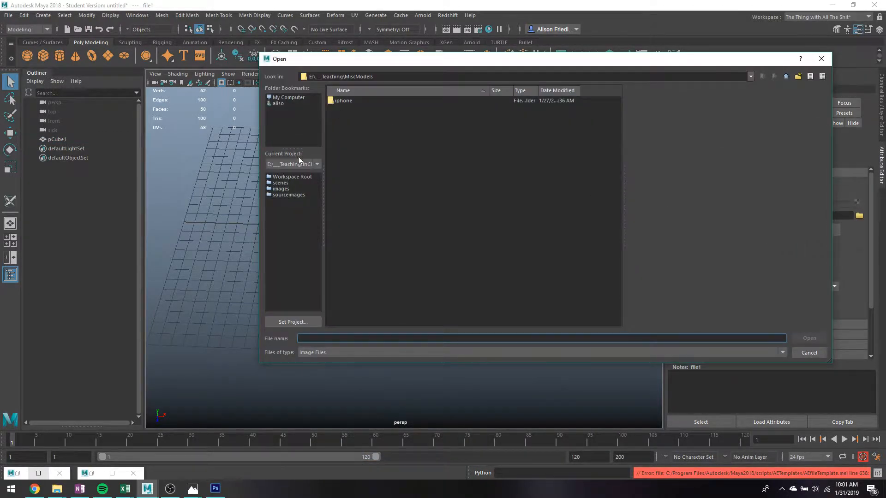
pyautogui.click(292, 195)
pyautogui.doubleClick(345, 300)
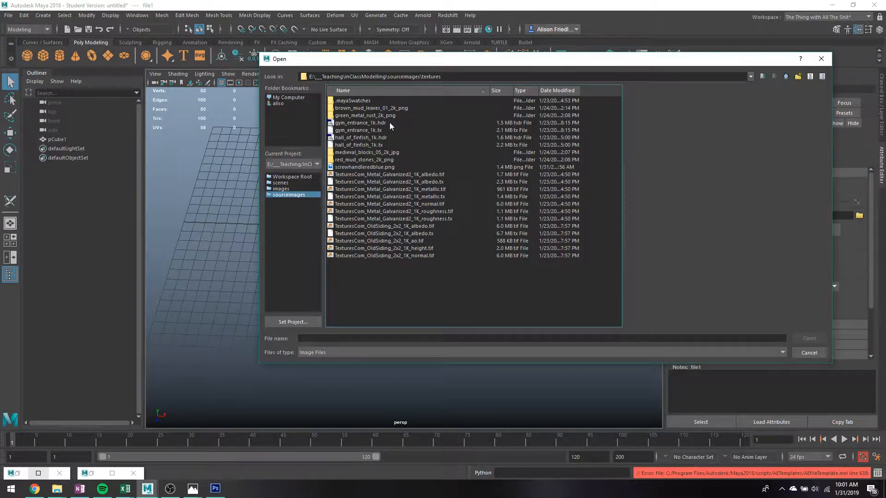
# Switch to Chrome, open Texture Haven's textures page, and search Google for "wood texture" in a new tab.
pyautogui.click(35, 489)
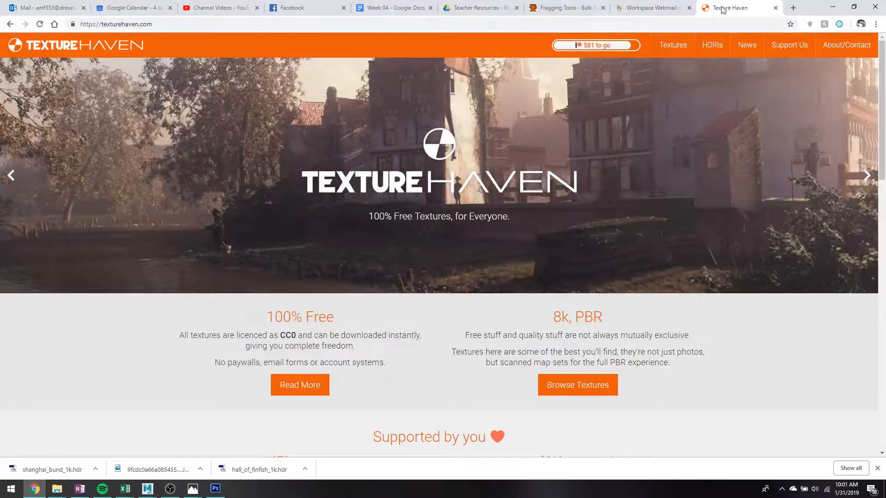
pyautogui.click(677, 50)
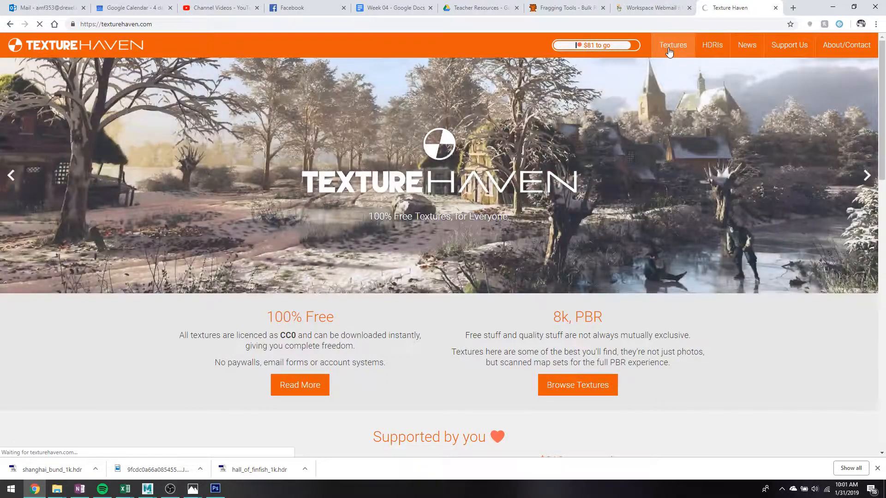
pyautogui.click(793, 8)
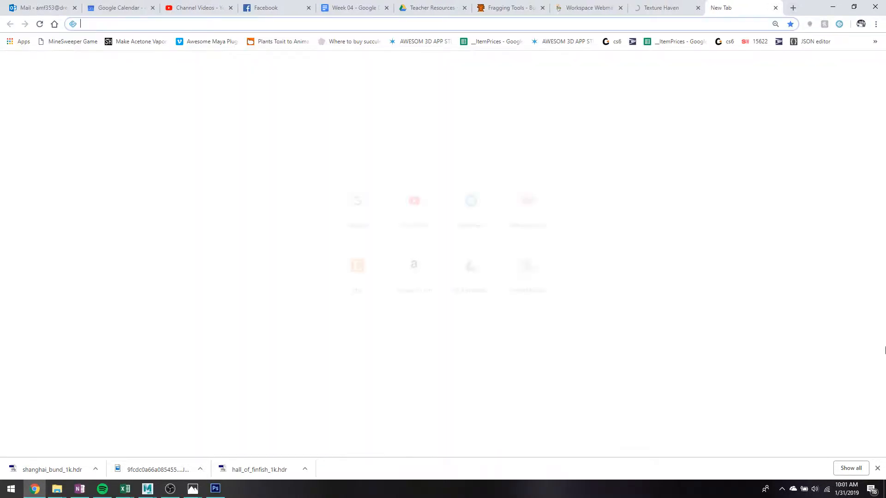
pyautogui.write('google')
pyautogui.press('Return')
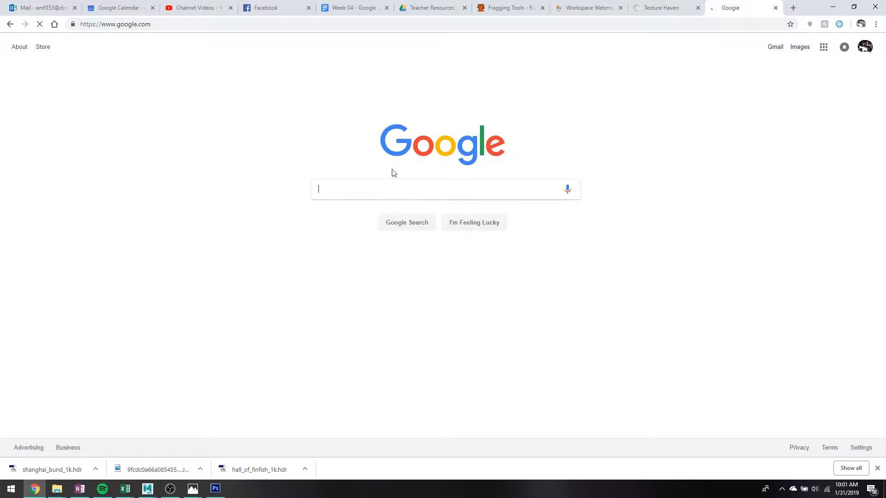
pyautogui.write('wood texture')
pyautogui.press('Return')
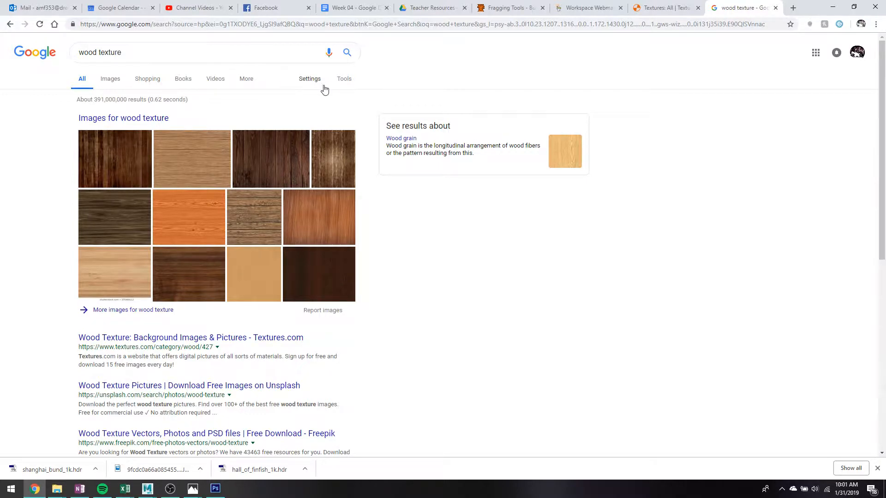
# Browse the image results for wood texture and open the preview of 123RF's brown grained wooden pattern.
pyautogui.click(111, 79)
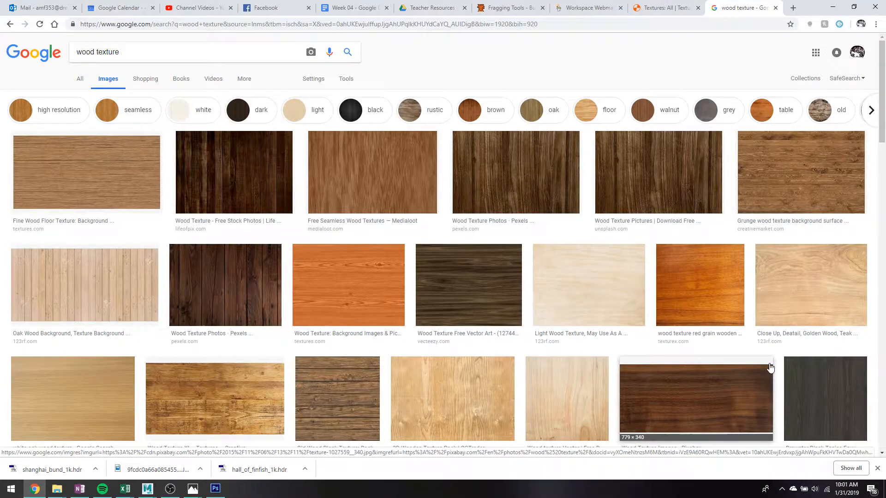
pyautogui.scroll(-2, 768, 367)
pyautogui.scroll(-2, 767, 368)
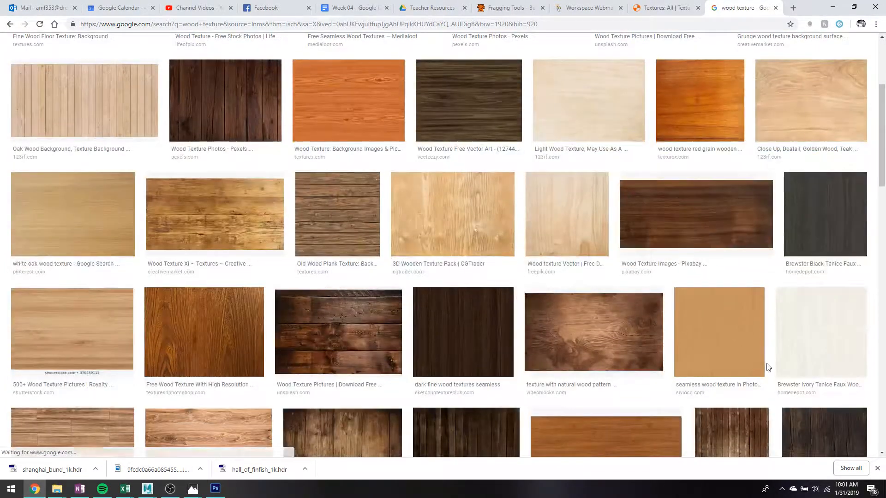
pyautogui.scroll(-1, 769, 368)
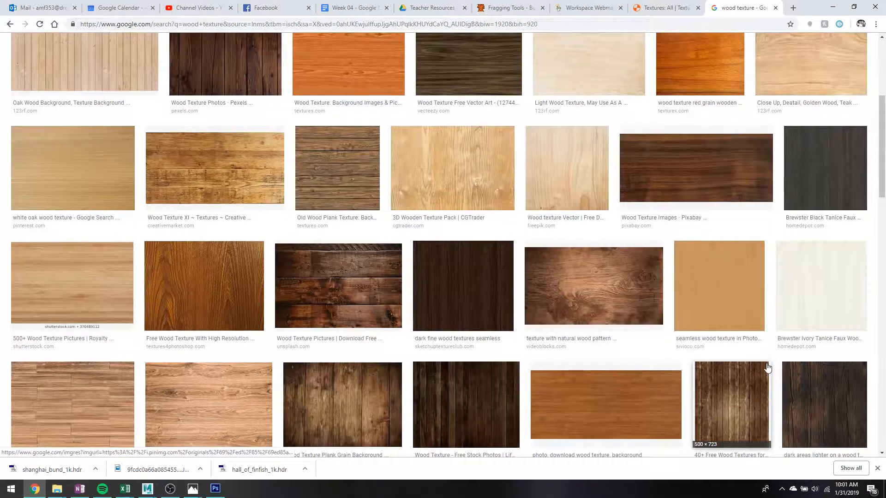
pyautogui.scroll(-2, 768, 367)
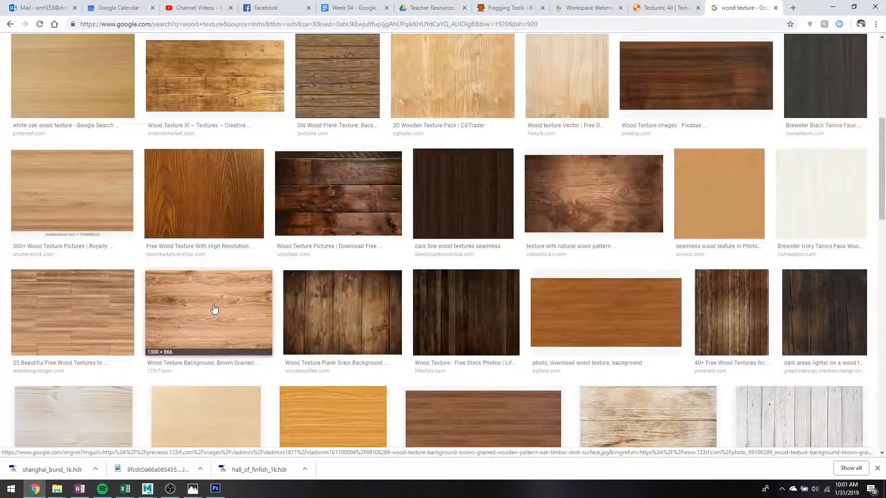
pyautogui.click(225, 303)
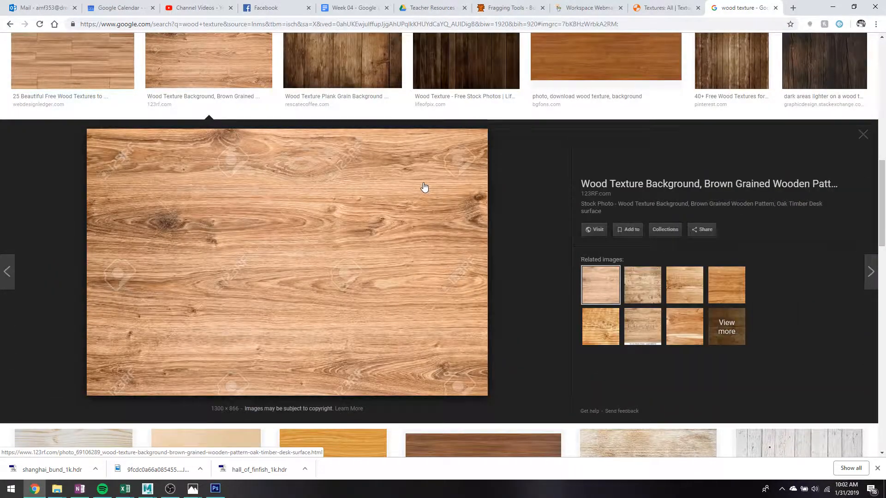
# Save the previewed wood image as woodtex in the __Teaching\inClassModelling\sourceimages folder on the E: drive.
pyautogui.rightClick(423, 186)
pyautogui.click(453, 270)
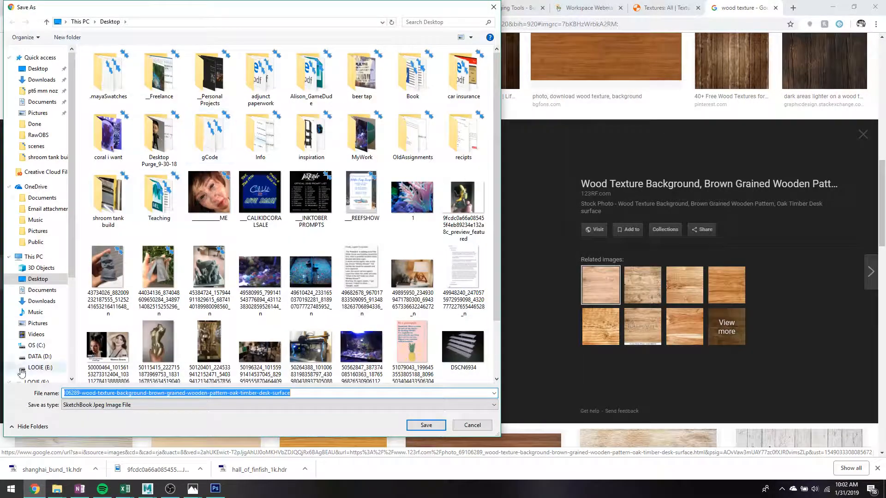
pyautogui.click(28, 368)
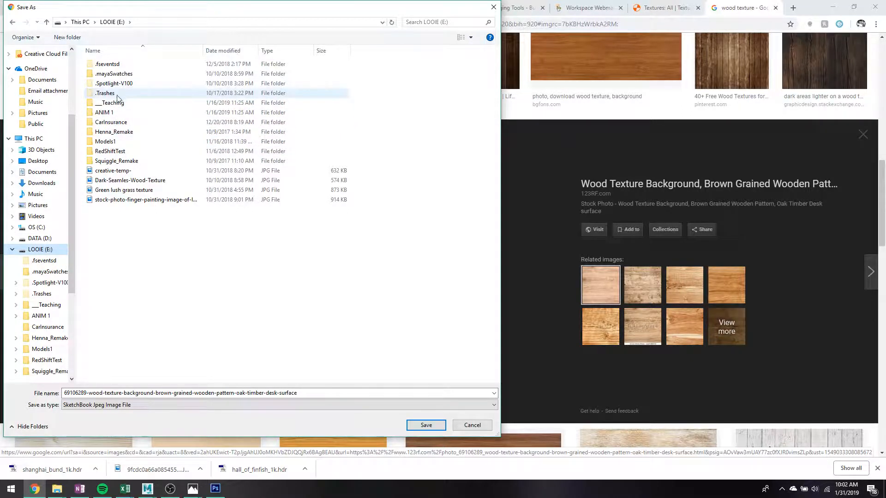
pyautogui.doubleClick(110, 103)
pyautogui.doubleClick(119, 74)
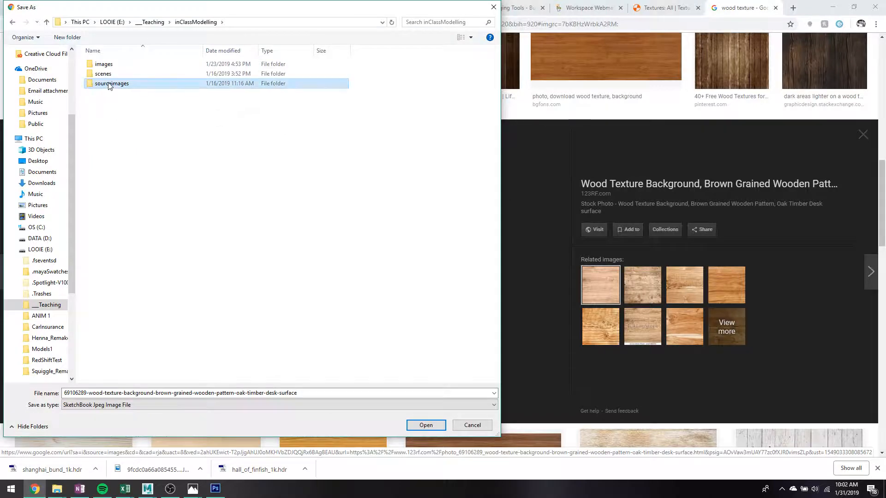
pyautogui.doubleClick(111, 84)
pyautogui.write('wood')
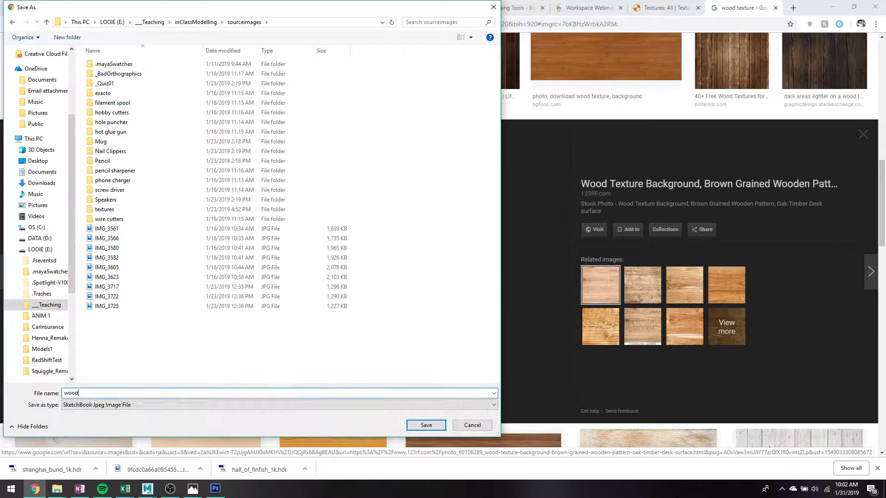
pyautogui.write('tex')
pyautogui.press('Return')
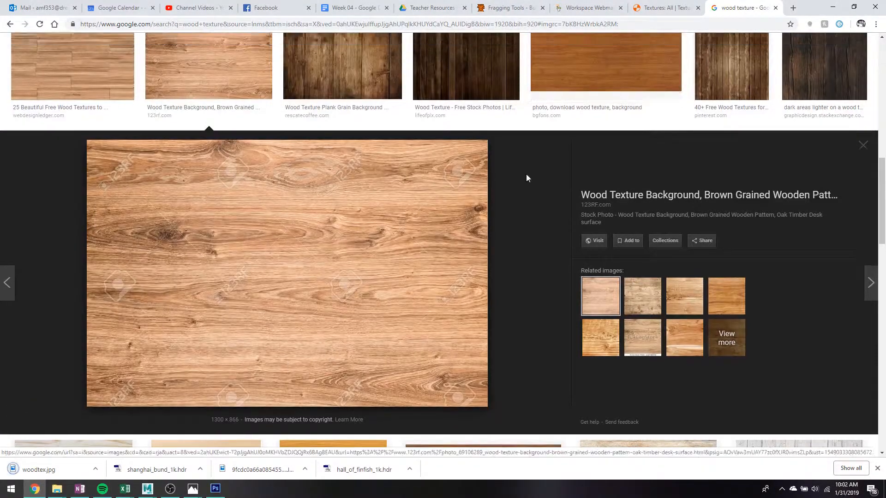
# Close the preview and filter the image results by usage rights to Labeled for reuse.
pyautogui.press('Escape')
pyautogui.click(353, 79)
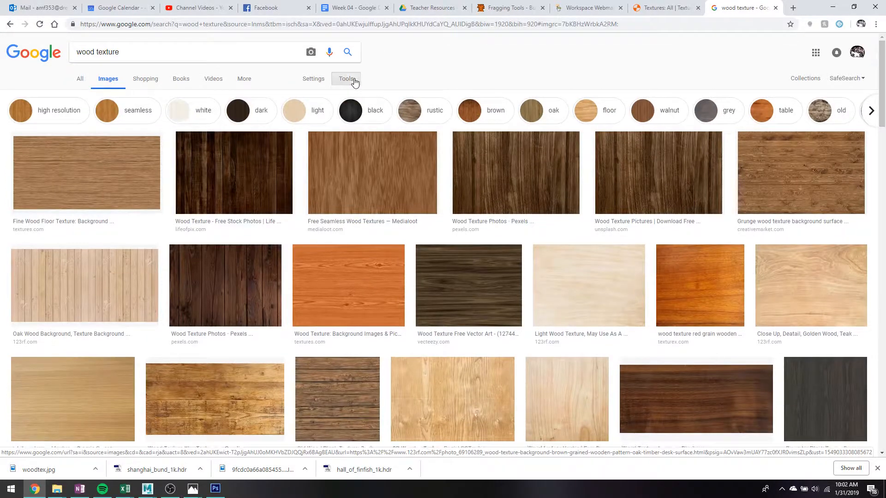
pyautogui.click(165, 97)
pyautogui.click(178, 137)
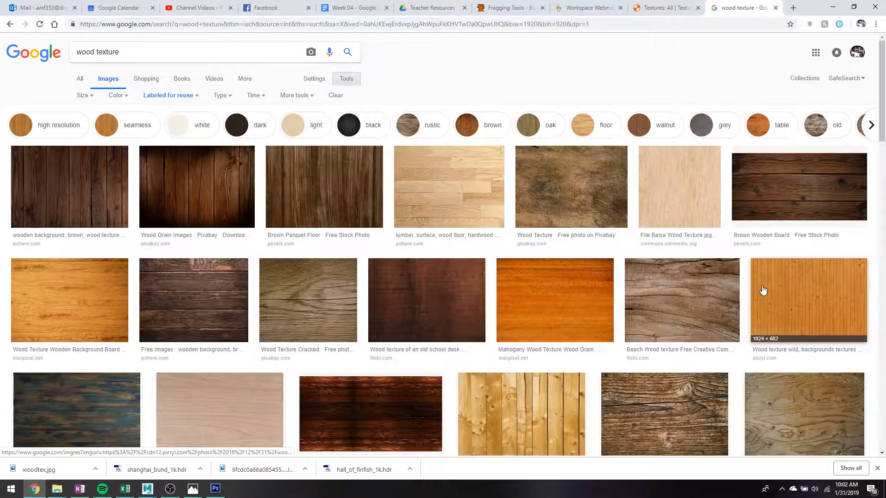
# Find the "Wood textures wood texture ecology № 42298" image and save it as woodtex2 in the sourceimages folder.
pyautogui.scroll(-3, 754, 289)
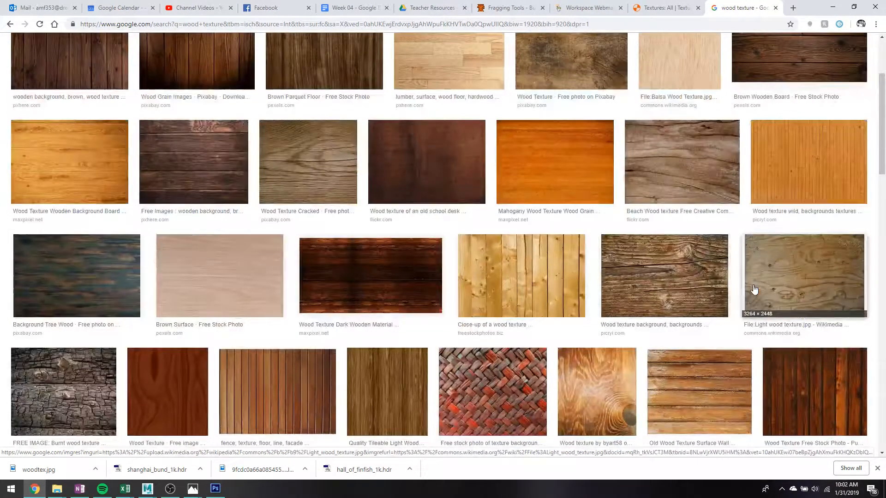
pyautogui.scroll(-1, 753, 290)
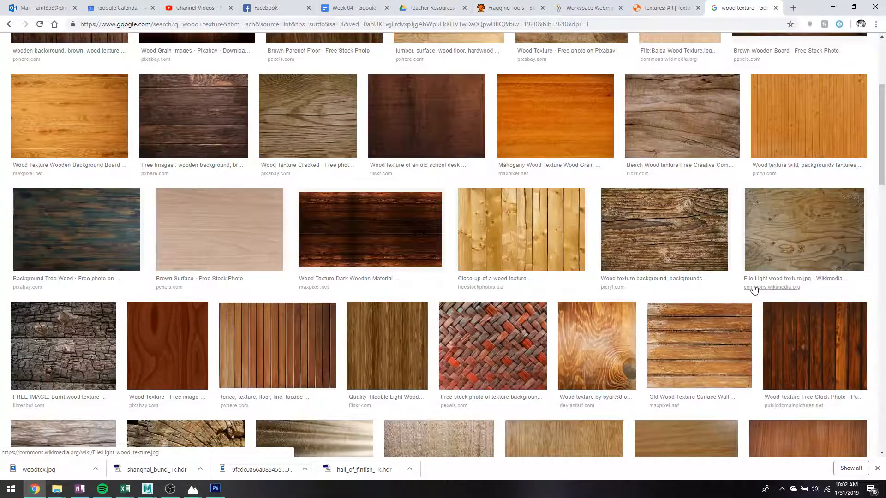
pyautogui.scroll(-3, 752, 287)
pyautogui.click(595, 310)
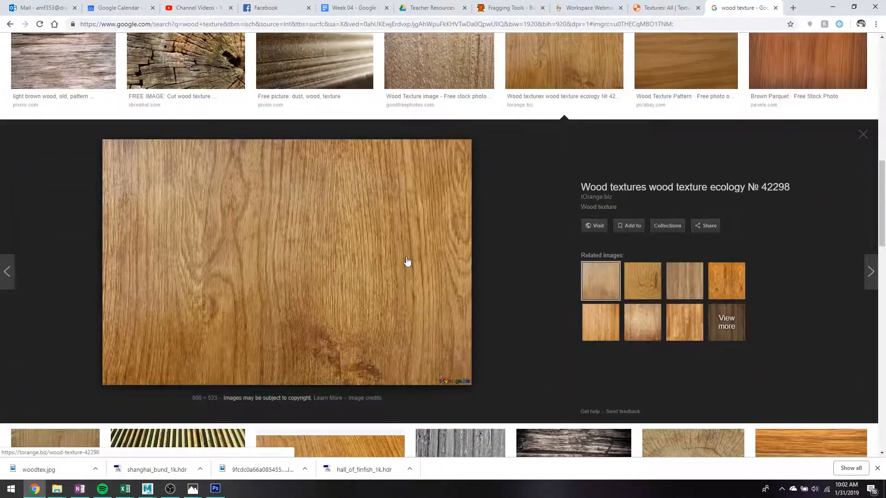
pyautogui.rightClick(407, 262)
pyautogui.click(439, 340)
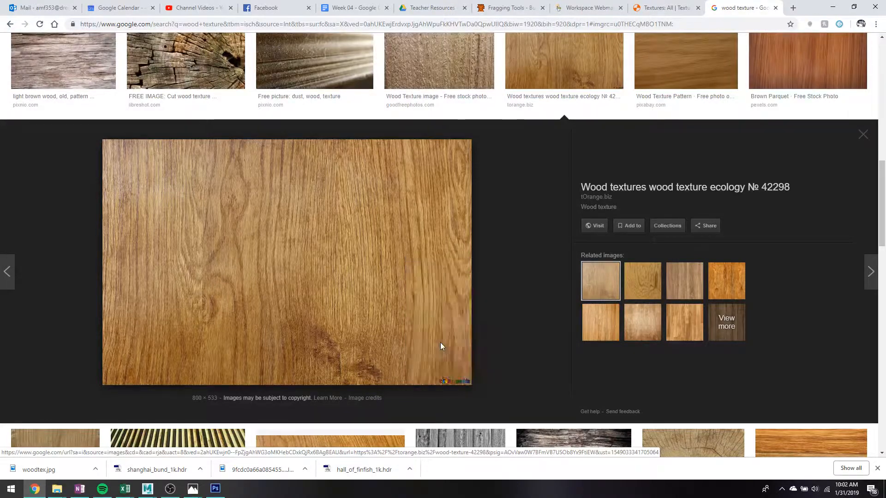
pyautogui.write('wood')
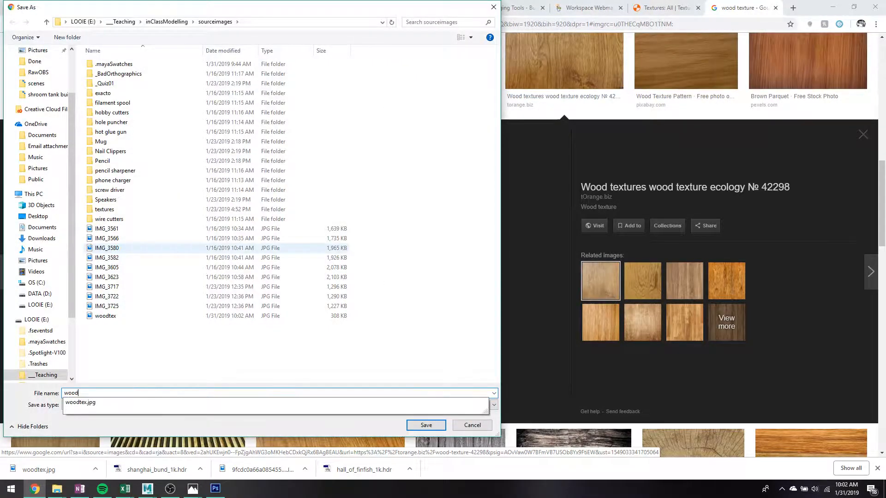
pyautogui.write('tex2')
pyautogui.press('Return')
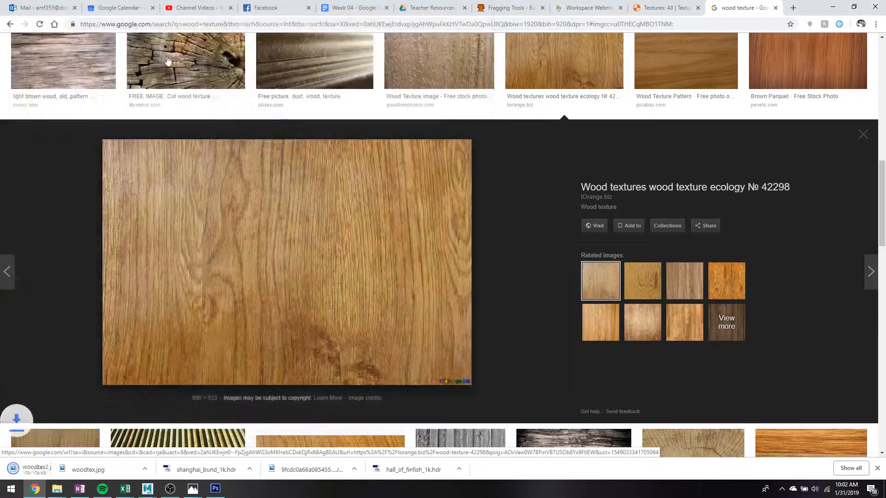
# Switch back to Maya, load woodtex2.jpg from sourceimages into the File texture, and check the wood on the cube.
pyautogui.moveTo(147, 488)
pyautogui.click(223, 427)
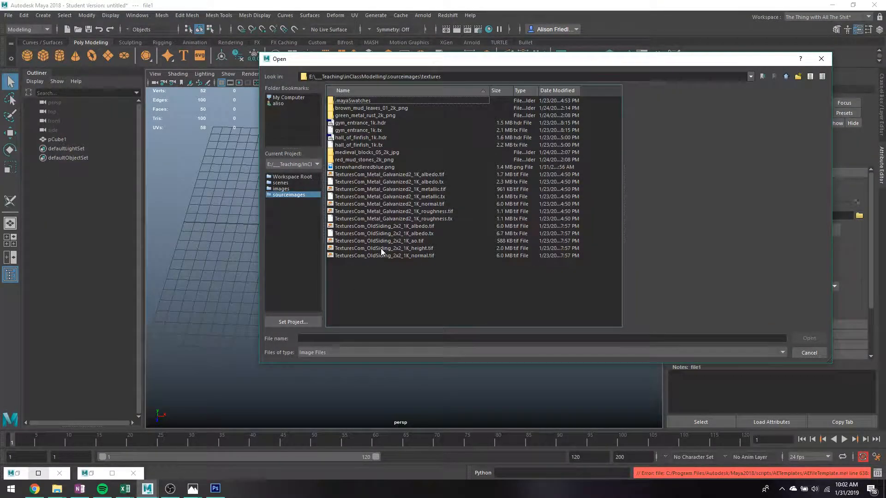
pyautogui.click(787, 79)
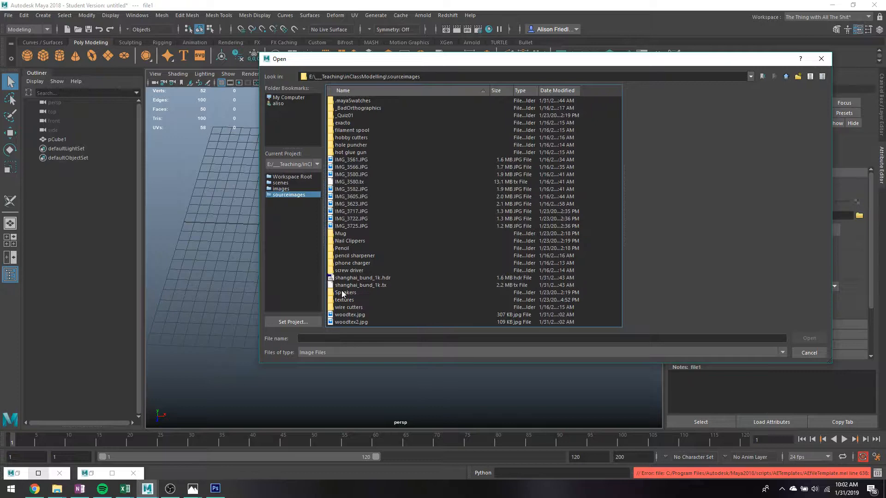
pyautogui.doubleClick(356, 323)
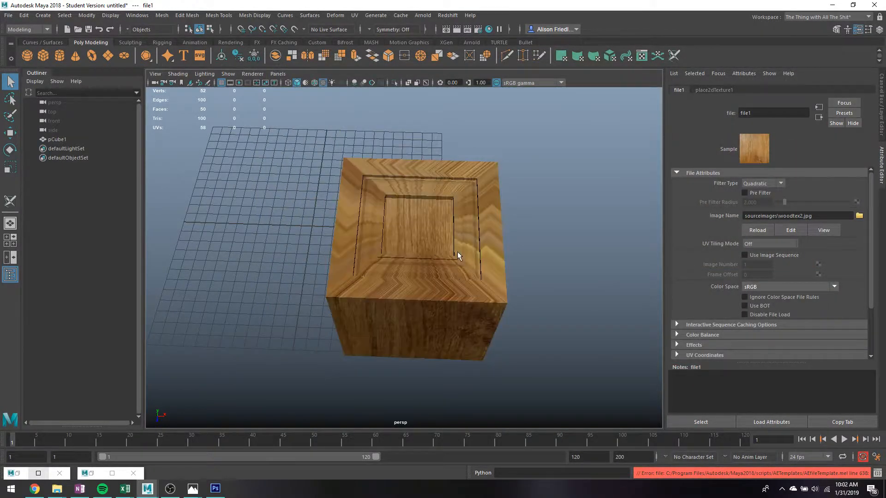
pyautogui.keyDown('alt'); pyautogui.moveTo(474, 313); pyautogui.dragTo(406, 323); pyautogui.keyUp('alt')
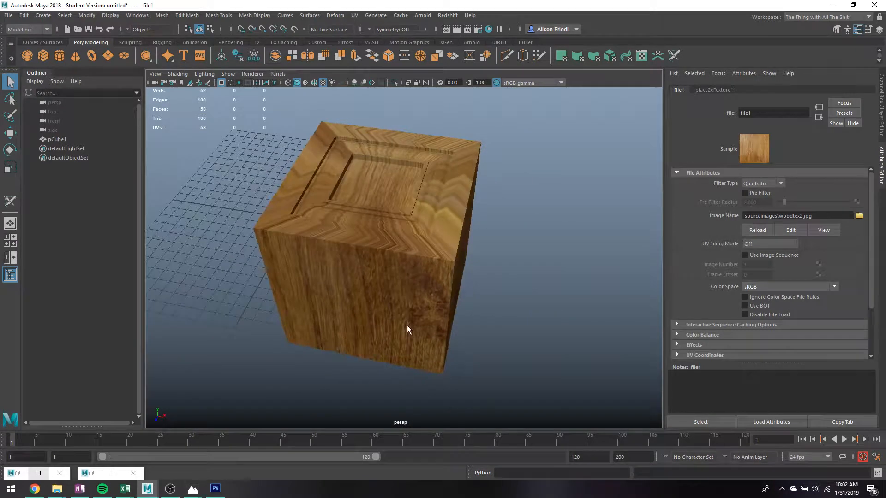
pyautogui.click(410, 266)
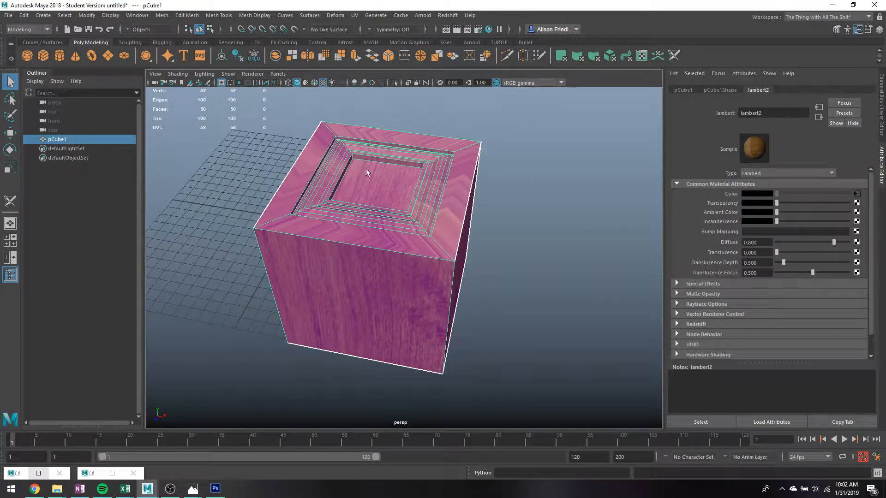
pyautogui.click(535, 220)
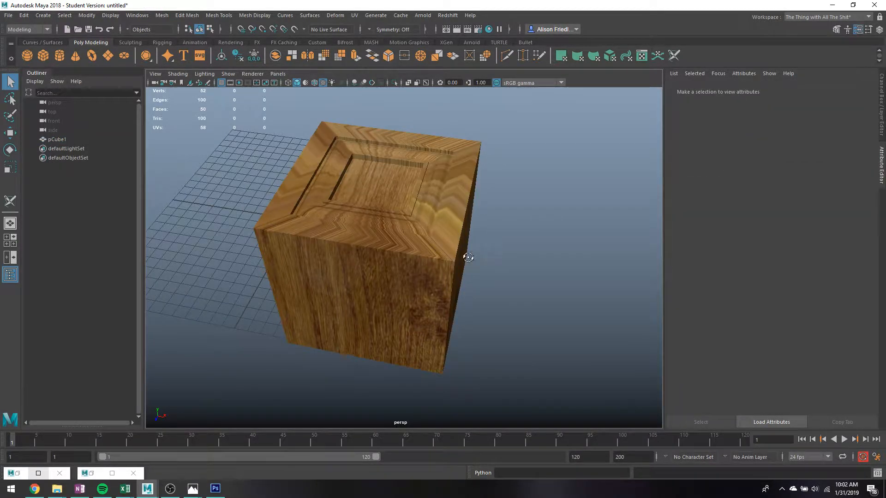
# Inspect how the wood grain runs across the cube's panelled top and front side.
pyautogui.keyDown('alt'); pyautogui.moveTo(464, 257); pyautogui.dragTo(438, 234); pyautogui.keyUp('alt')
pyautogui.scroll(5, 427, 217)
pyautogui.scroll(-5, 428, 217)
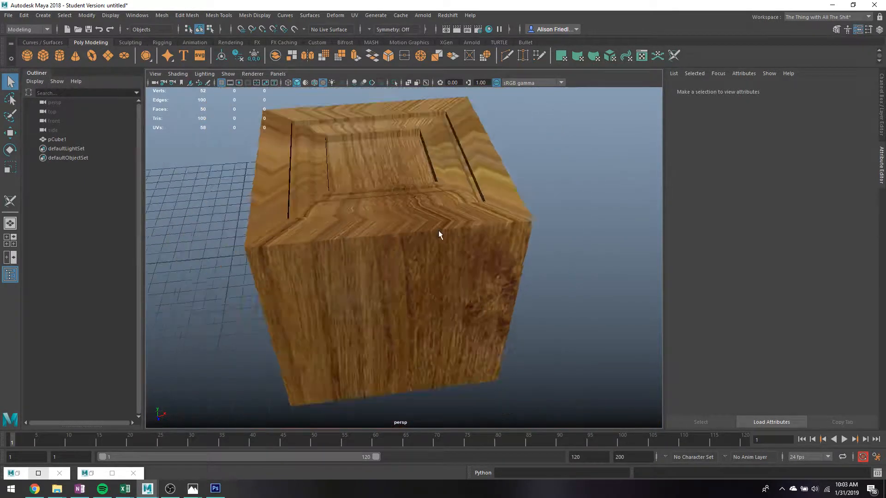
pyautogui.scroll(-3, 439, 235)
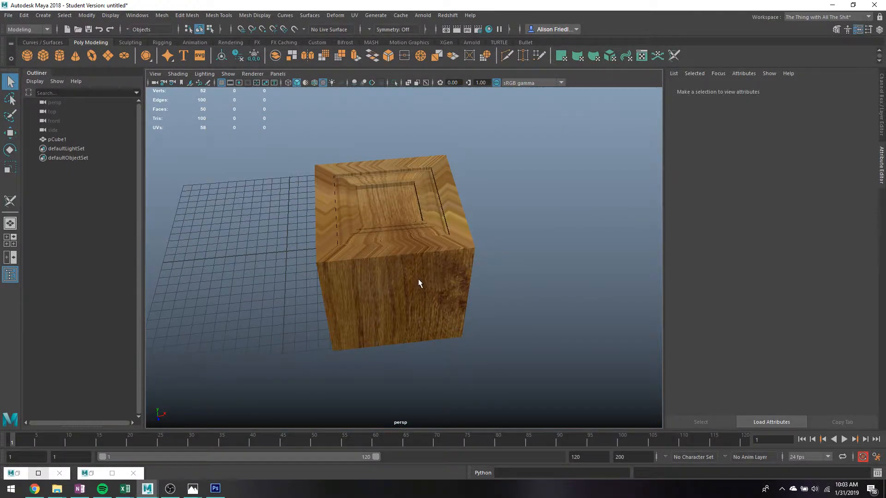
pyautogui.scroll(3, 418, 279)
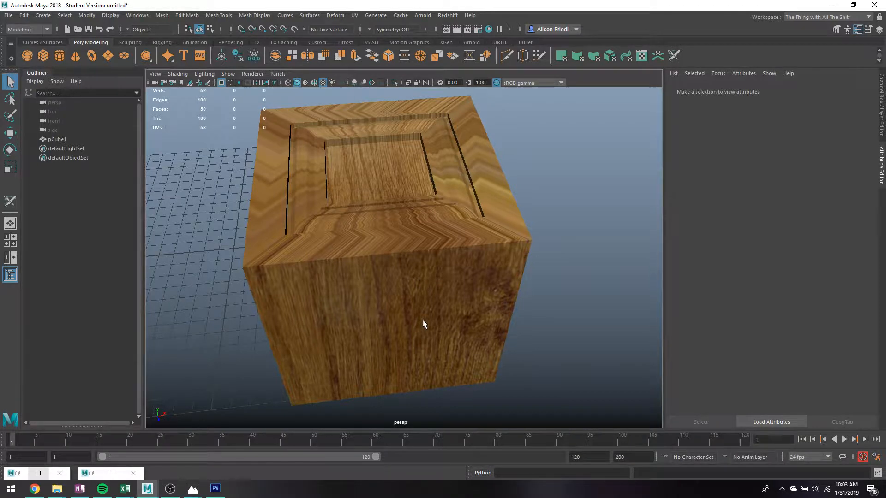
pyautogui.click(383, 190)
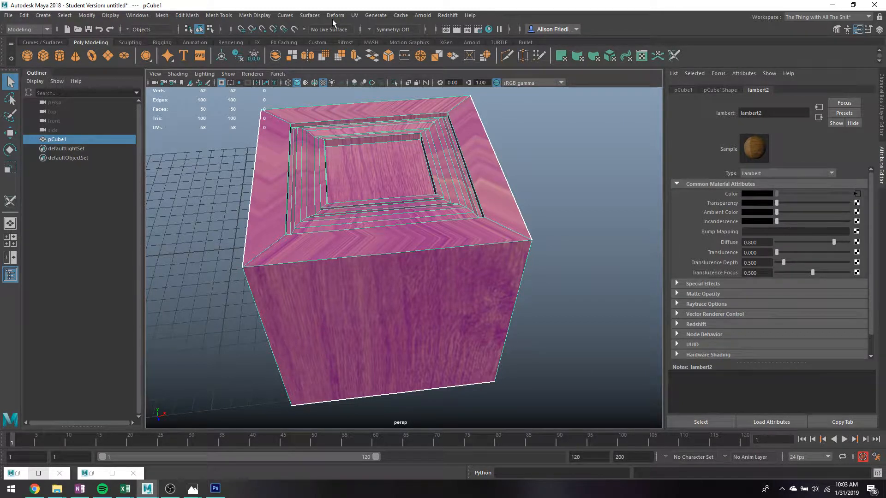
pyautogui.click(349, 96)
# Switch to the Chrome image results and search for "cabinet door" in place of the wood texture query.
pyautogui.click(29, 491)
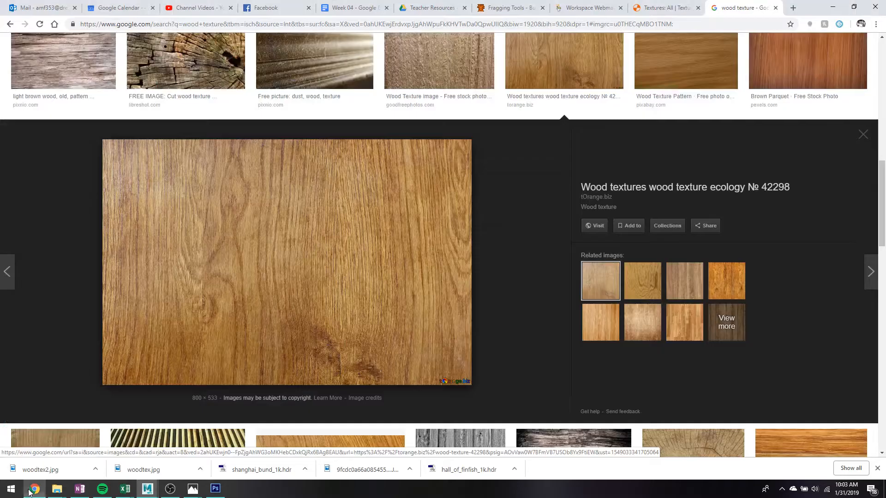
pyautogui.scroll(10, 313, 143)
pyautogui.moveTo(127, 53); pyautogui.dragTo(3, 15)
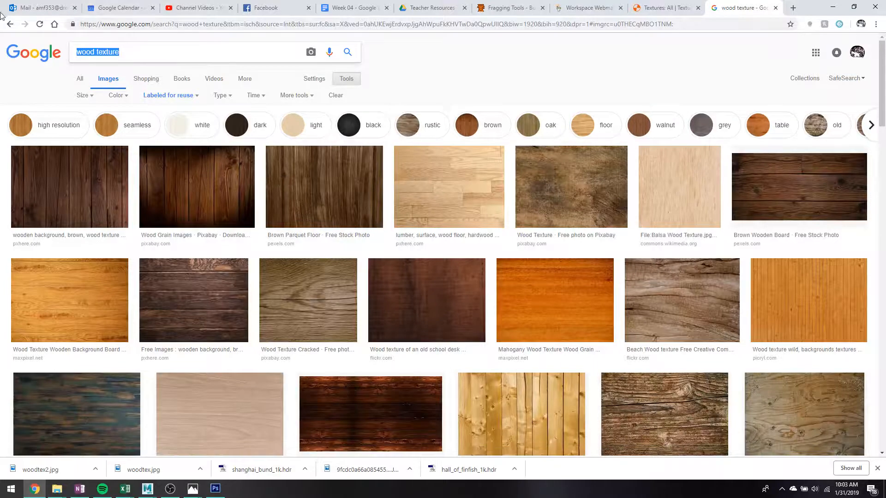
pyautogui.write('cabinet doo')
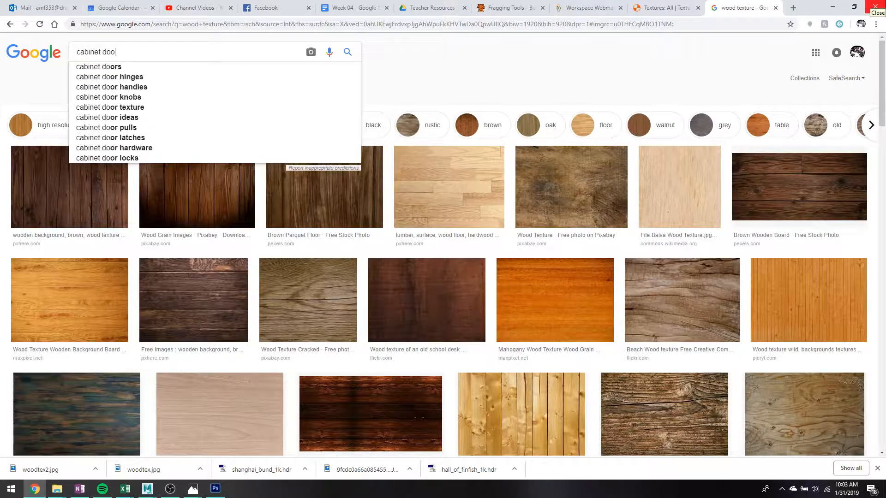
pyautogui.write('r')
pyautogui.press('Return')
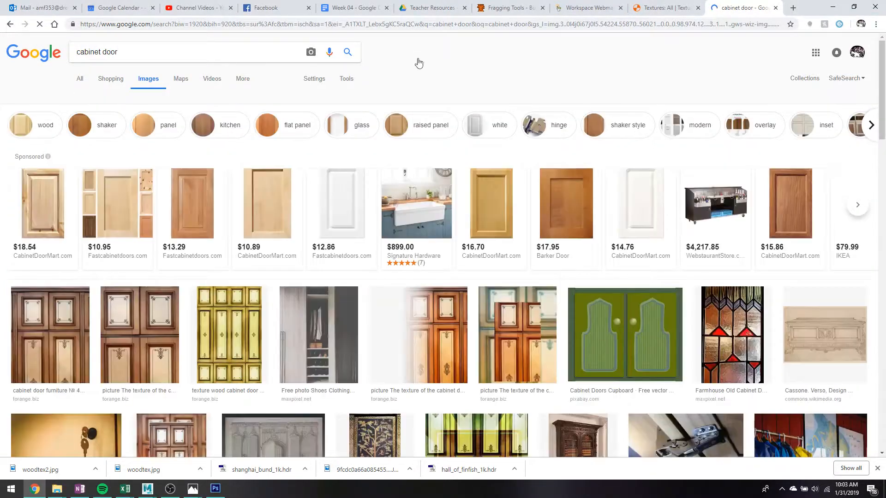
# Browse the cabinet door results and open the sponsored CabinetDoorMart.com door priced $15.86 as a wood grain reference.
pyautogui.scroll(-5, 708, 274)
pyautogui.scroll(2, 710, 276)
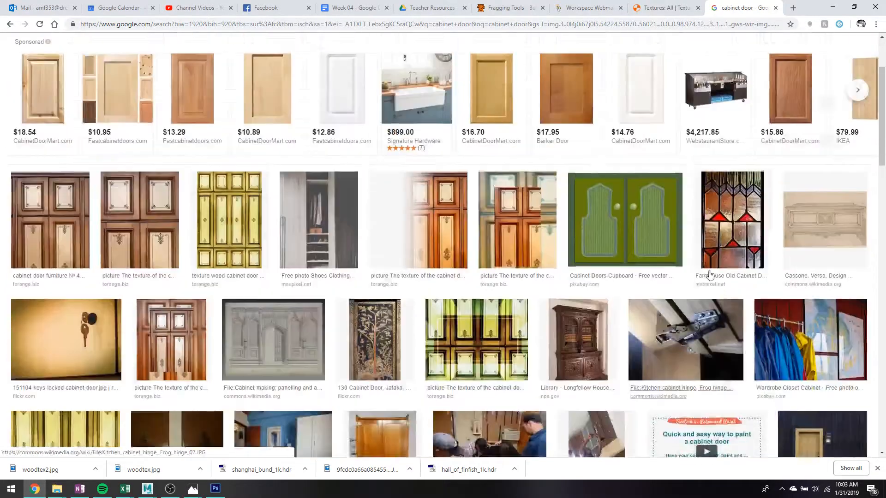
pyautogui.scroll(1, 710, 275)
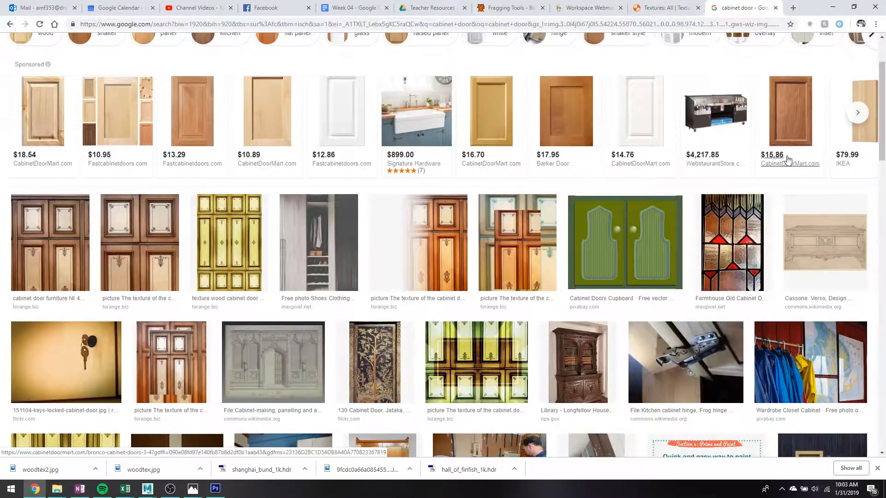
pyautogui.click(787, 133)
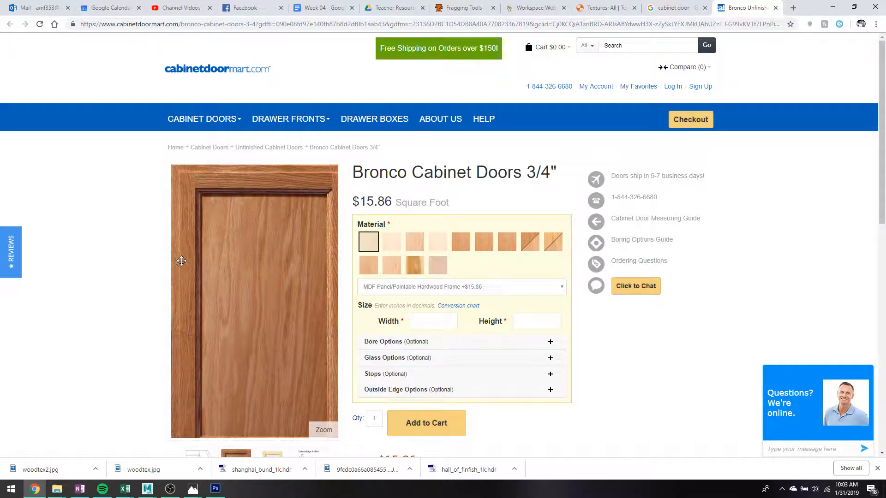
# Return to the cabinet door image results and look through more of the pictures.
pyautogui.click(674, 8)
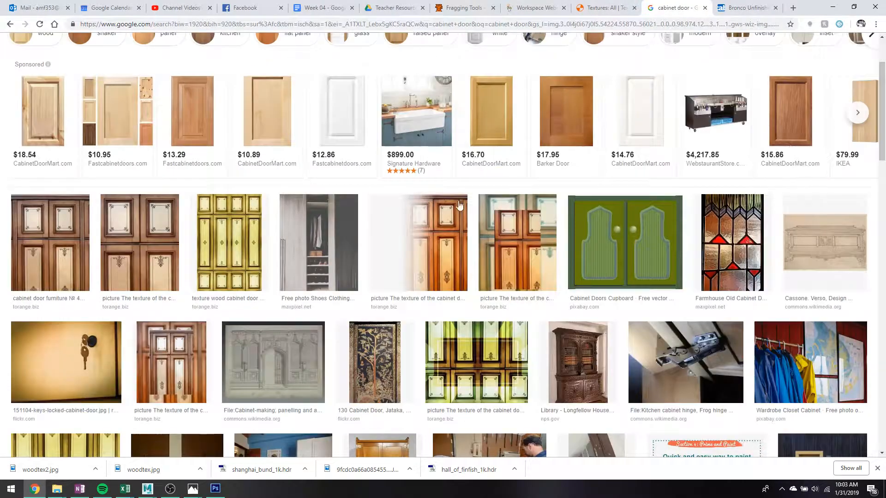
pyautogui.scroll(-6, 459, 206)
pyautogui.scroll(-1, 497, 307)
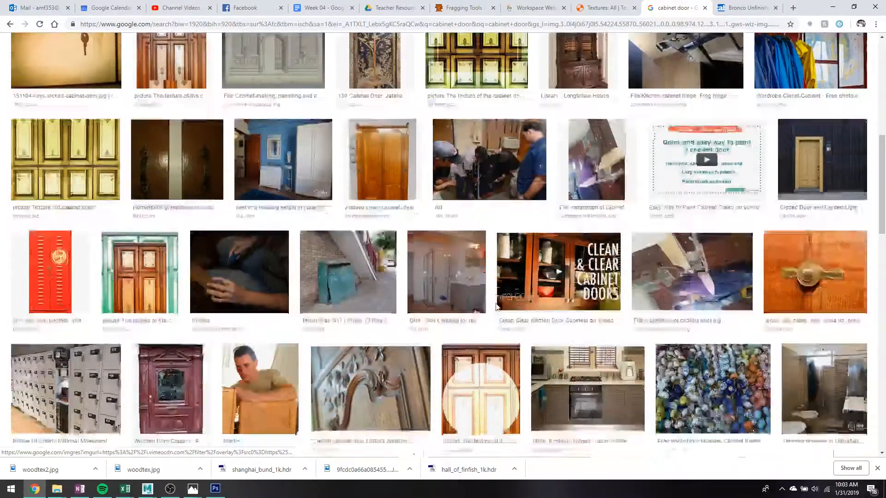
pyautogui.scroll(-4, 497, 307)
pyautogui.scroll(-8, 393, 333)
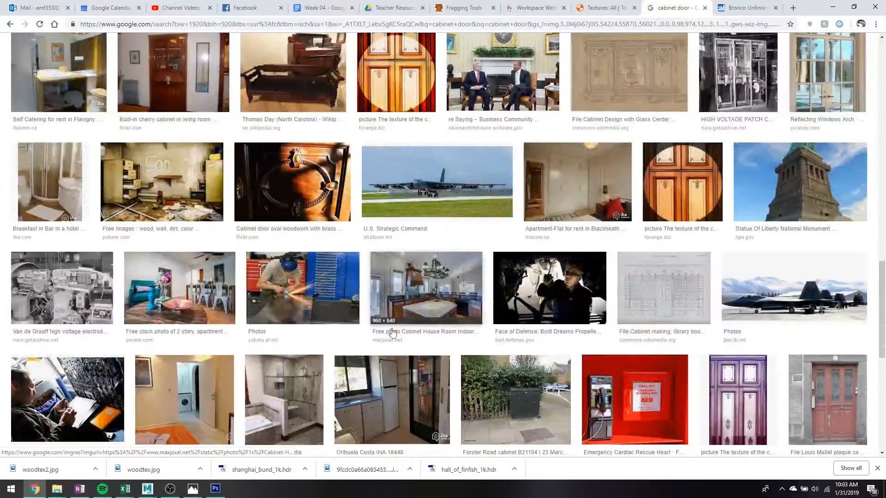
# Switch back to Maya and cut the cube's UVs along the diagonal corner edges of the panelled top.
pyautogui.moveTo(147, 489)
pyautogui.click(190, 455)
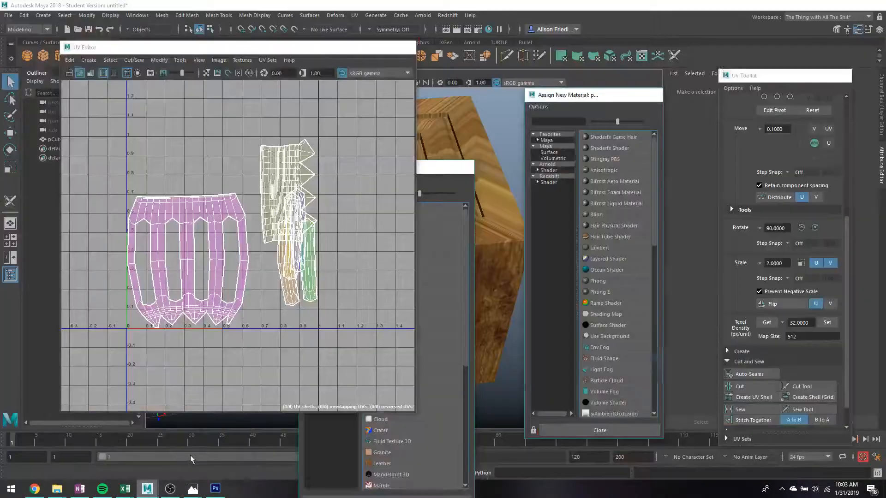
pyautogui.click(370, 200)
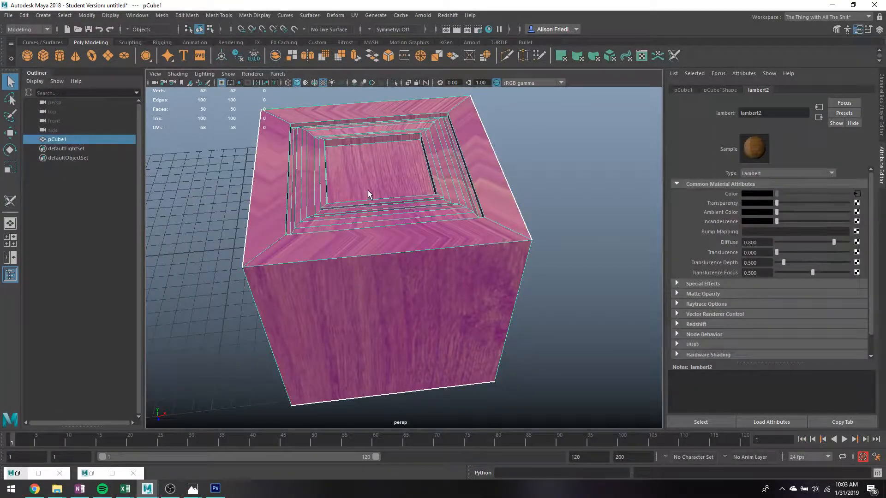
pyautogui.moveTo(372, 139); pyautogui.dragTo(422, 145, button='right')
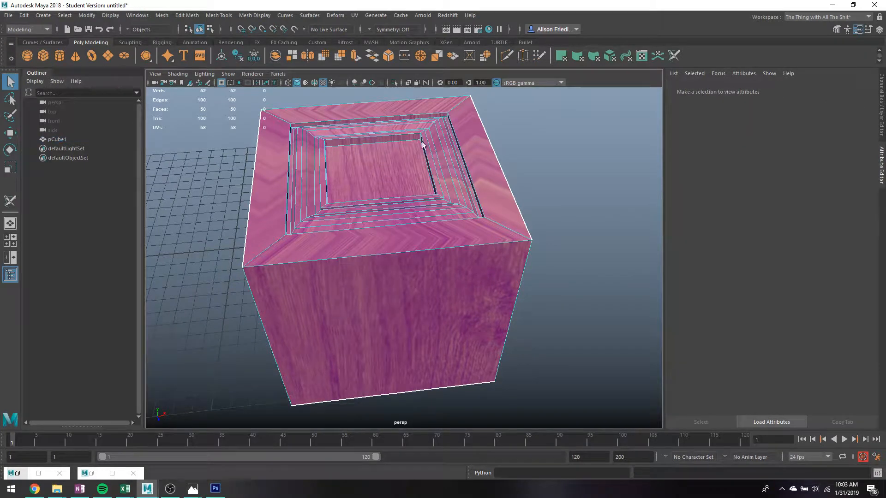
pyautogui.doubleClick(457, 107)
pyautogui.keyDown('alt'); pyautogui.moveTo(487, 146); pyautogui.dragTo(488, 154); pyautogui.keyUp('alt')
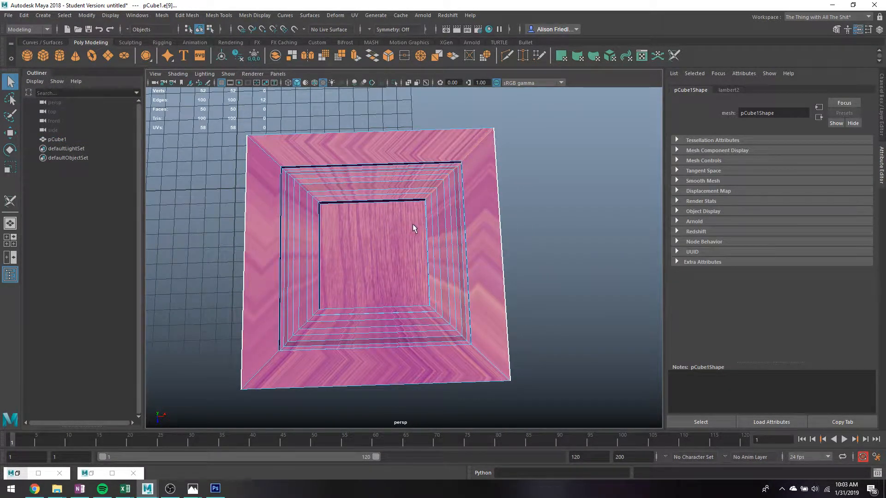
pyautogui.keyDown('shift'); pyautogui.doubleClick(485, 358); pyautogui.keyUp('shift')
pyautogui.keyDown('shift'); pyautogui.doubleClick(275, 164); pyautogui.keyUp('shift')
pyautogui.click(641, 55)
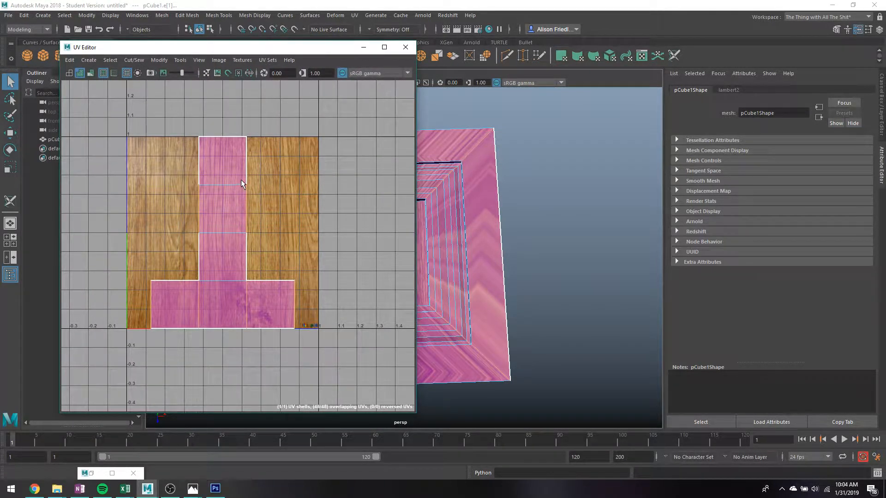
pyautogui.moveTo(241, 179); pyautogui.dragTo(294, 286, button='right')
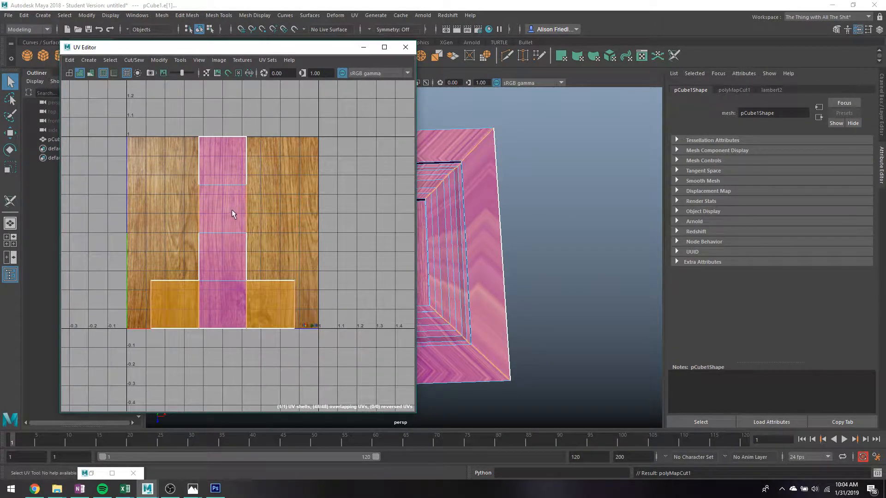
# Select the central UV shell containing the panelled top and unfold it.
pyautogui.moveTo(232, 209); pyautogui.dragTo(273, 186, button='right')
pyautogui.moveTo(481, 202); pyautogui.dragTo(520, 232, button='right')
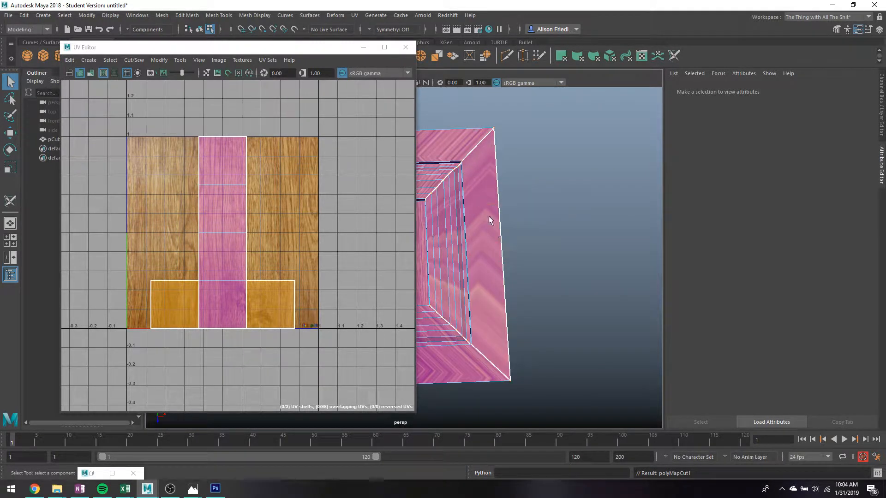
pyautogui.click(489, 216)
pyautogui.click(240, 230)
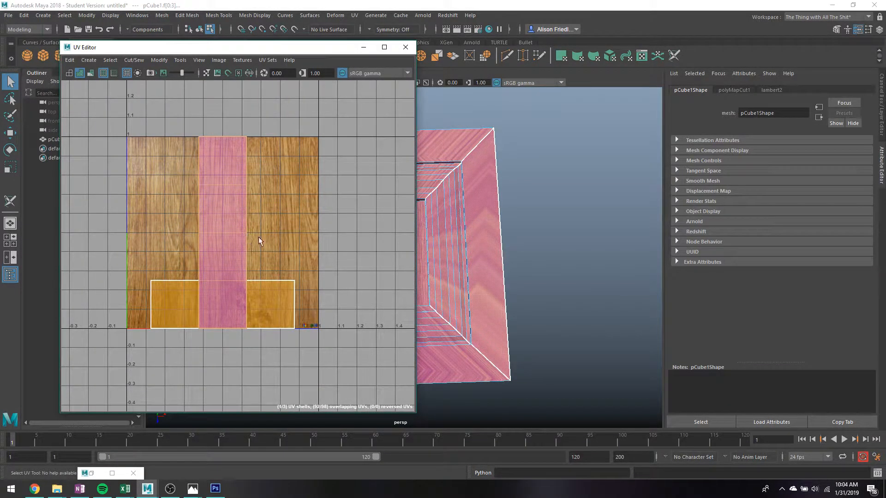
pyautogui.keyDown('alt'); pyautogui.moveTo(461, 244); pyautogui.dragTo(608, 277, button='middle'); pyautogui.keyUp('alt')
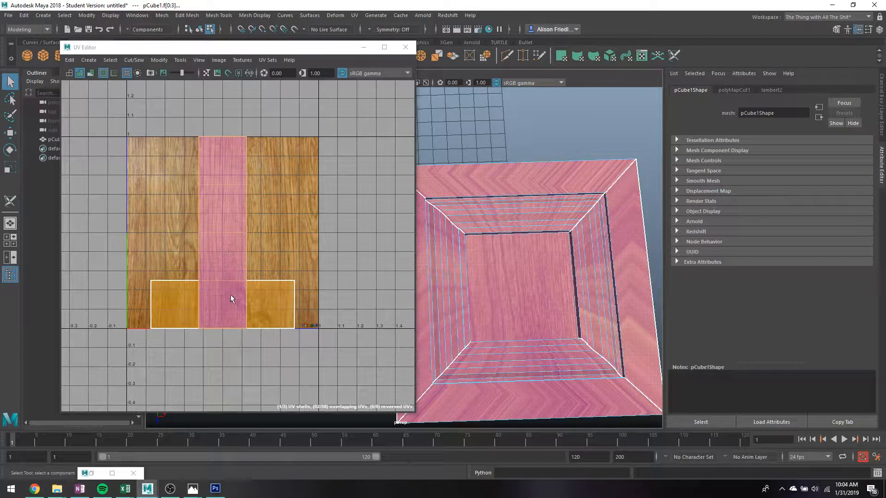
pyautogui.keyDown('alt'); pyautogui.moveTo(572, 124); pyautogui.dragTo(499, 213); pyautogui.keyUp('alt')
pyautogui.moveTo(248, 259); pyautogui.dragTo(282, 344, button='right')
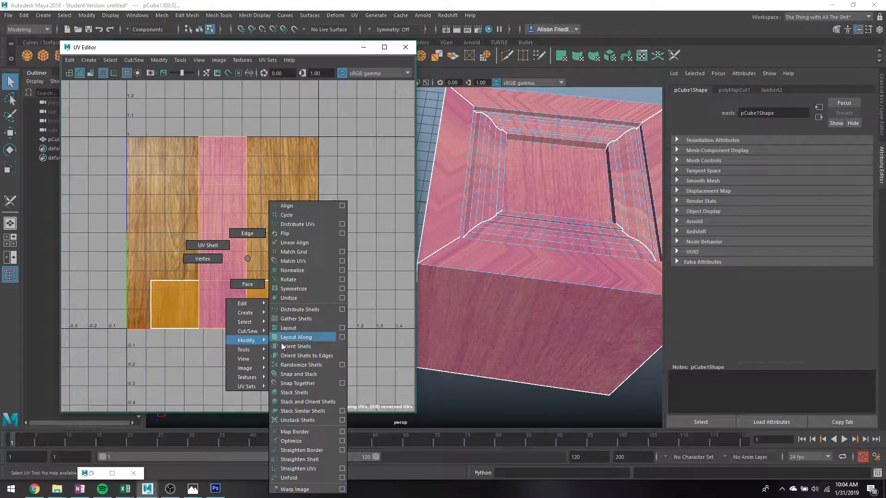
pyautogui.click(304, 476)
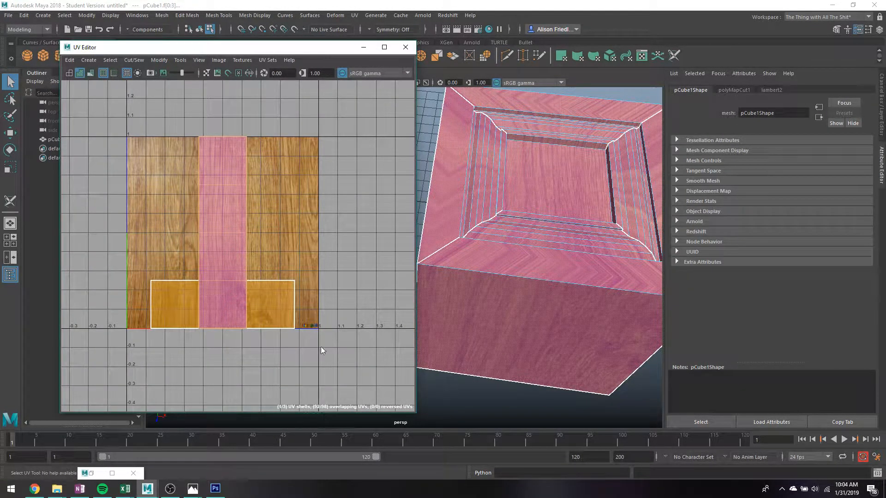
pyautogui.scroll(3, 249, 281)
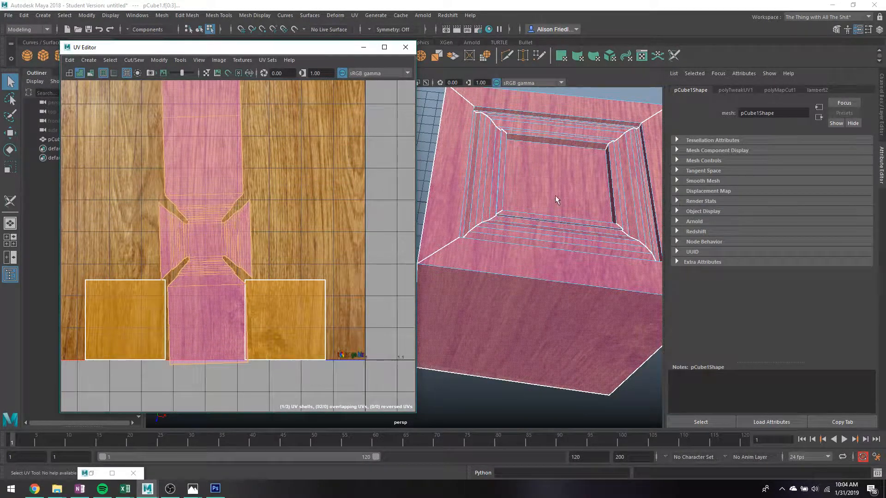
# Return to object mode, deselect the cube, and examine the wood grain on the unfolded panelled top.
pyautogui.click(552, 208)
pyautogui.scroll(2, 219, 216)
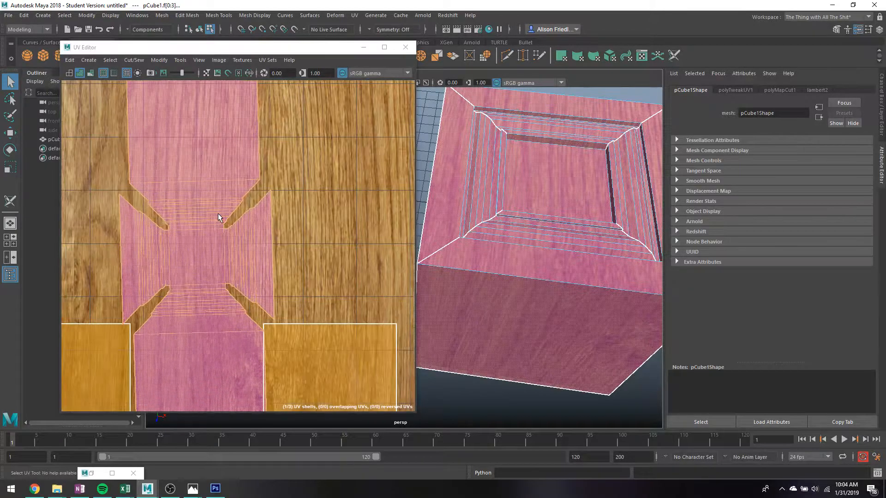
pyautogui.moveTo(566, 191); pyautogui.dragTo(609, 175, button='right')
pyautogui.click(507, 400)
pyautogui.hotkey('ctrl', 'z')
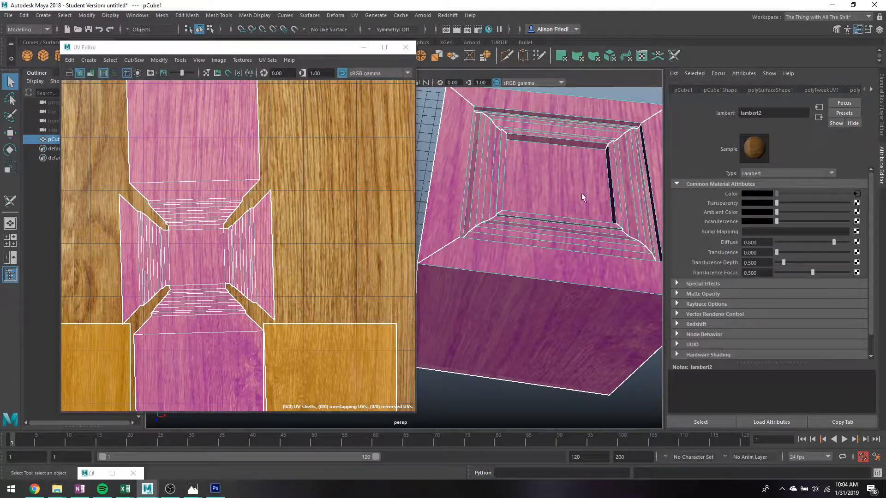
pyautogui.click(511, 391)
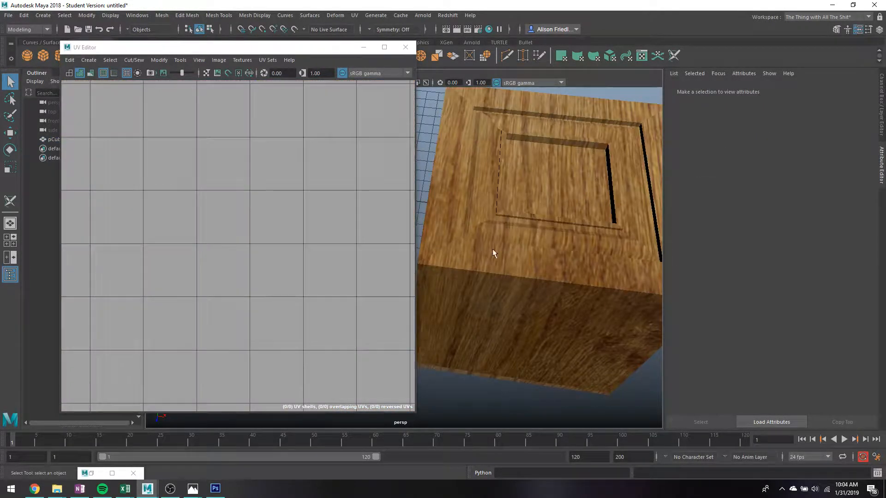
pyautogui.keyDown('alt'); pyautogui.moveTo(543, 157); pyautogui.dragTo(529, 193); pyautogui.keyUp('alt')
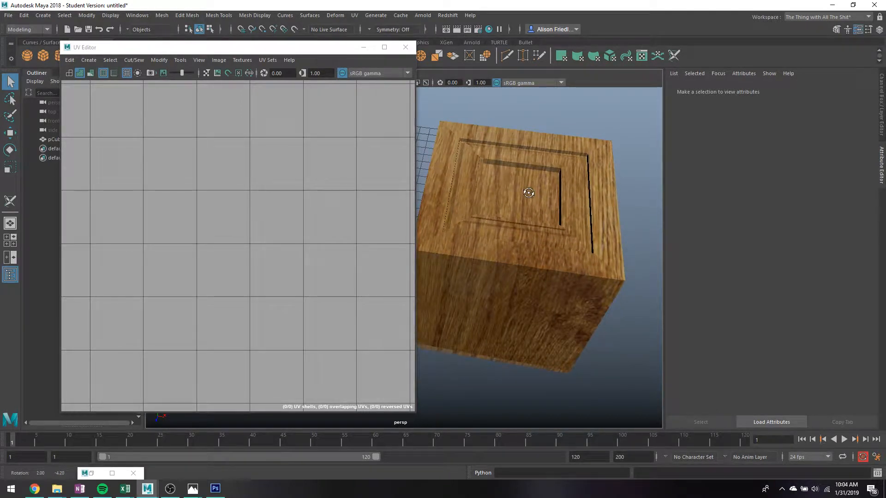
# Cut the UVs along the two outer edges joining the panelled top to its neighbouring cube sides.
pyautogui.click(473, 234)
pyautogui.click(220, 181)
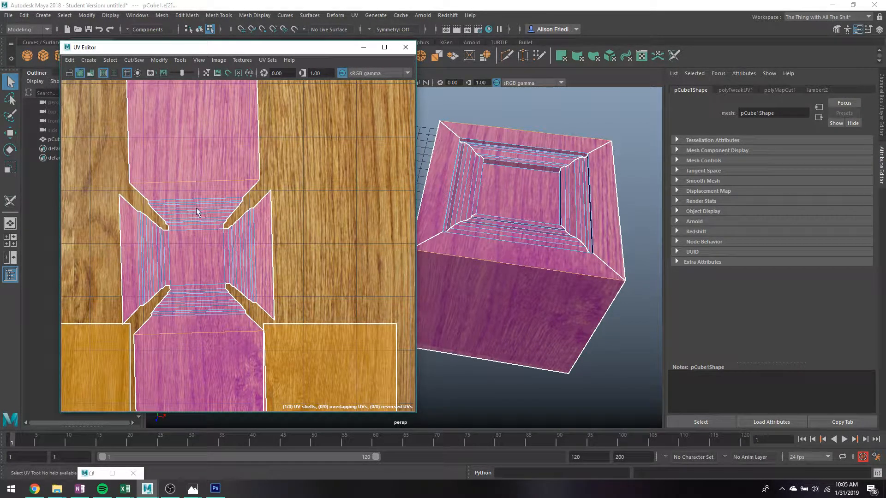
pyautogui.hotkey('shift', 'x')
pyautogui.click(341, 174)
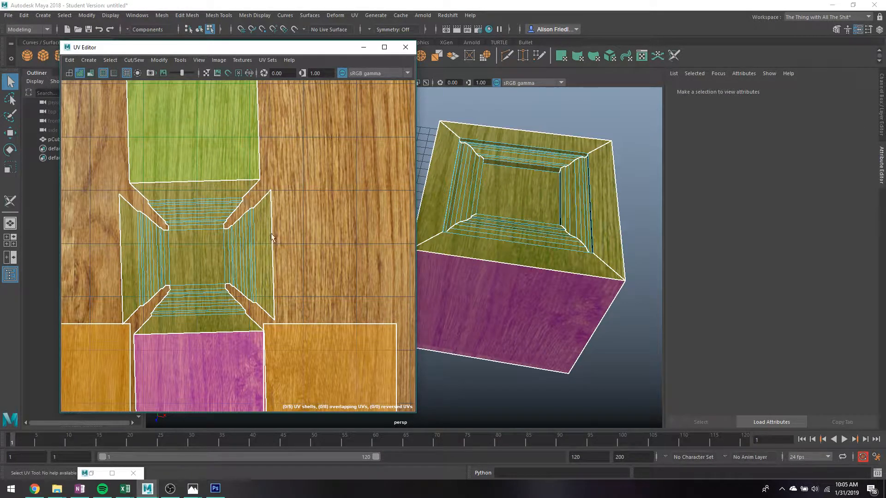
# Select the four edges around the panel's centre square and cut their UVs to separate the frame sides.
pyautogui.rightClick(208, 229)
pyautogui.moveTo(204, 223); pyautogui.dragTo(185, 213, button='right')
pyautogui.scroll(3, 200, 232)
pyautogui.click(155, 236)
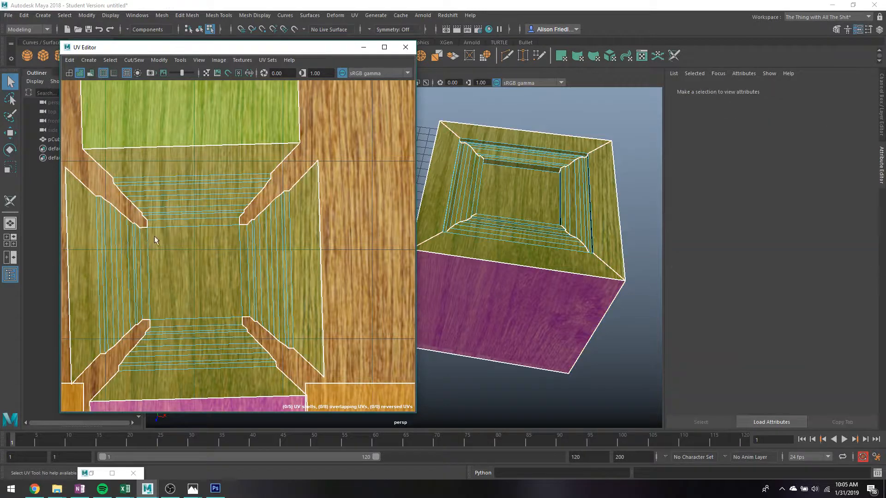
pyautogui.click(156, 227)
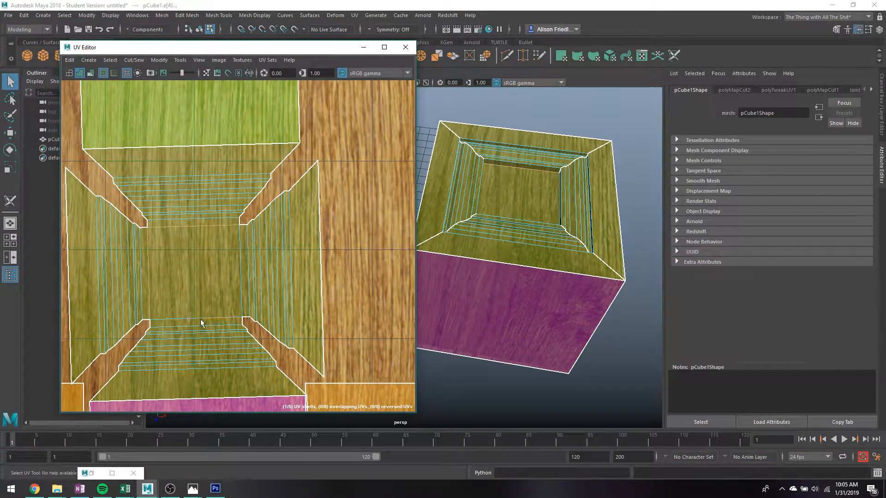
pyautogui.hotkey('shift', 'x')
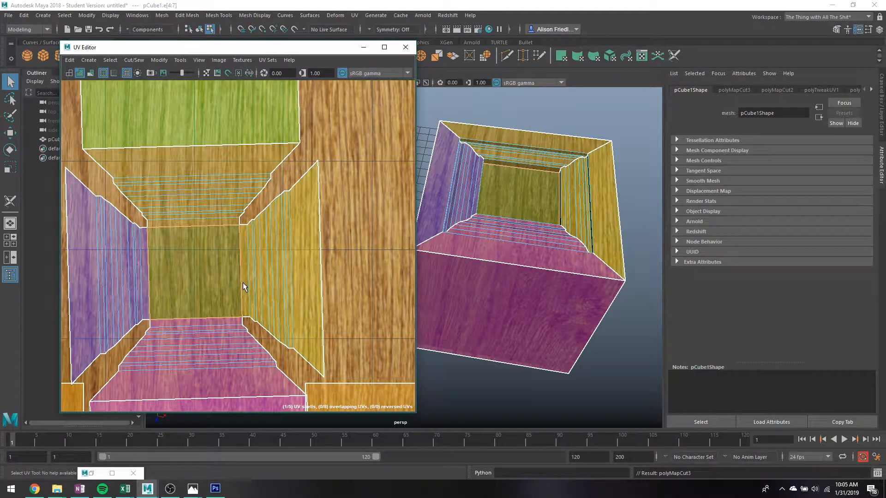
# Select the frame sides' UV shells one after another to check that each side is separated.
pyautogui.click(239, 274)
pyautogui.scroll(-3, 289, 243)
pyautogui.moveTo(283, 238); pyautogui.dragTo(258, 219, button='right')
pyautogui.click(250, 210)
pyautogui.click(295, 248)
pyautogui.click(234, 300)
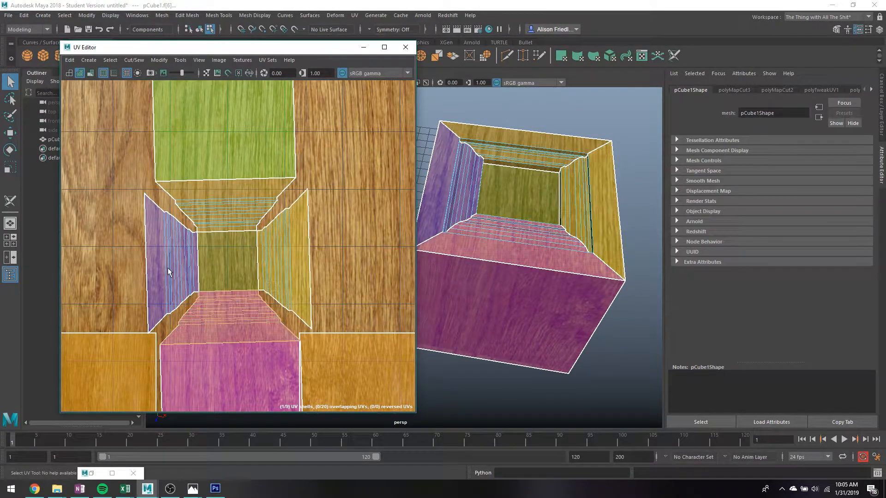
pyautogui.click(168, 268)
pyautogui.scroll(-3, 341, 297)
pyautogui.scroll(-2, 340, 295)
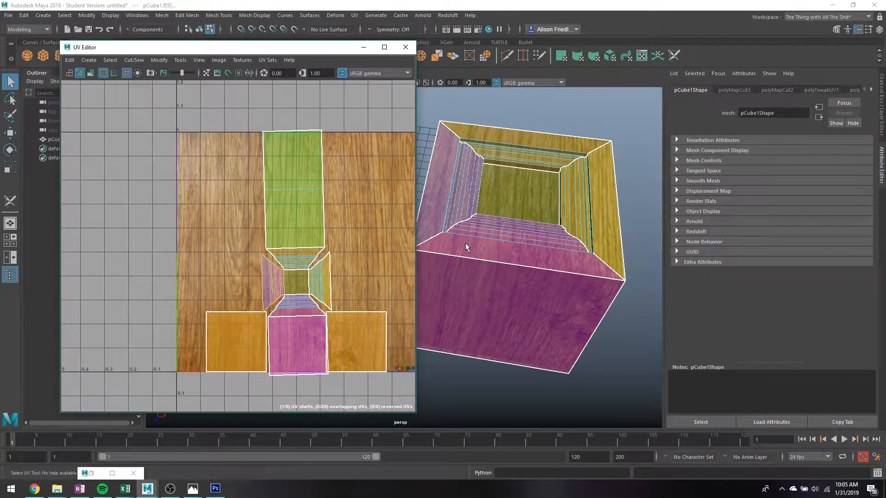
# Sew the outer end edge of the cube's two-face UV strip to its matching side face.
pyautogui.keyDown('alt'); pyautogui.moveTo(465, 247); pyautogui.dragTo(525, 255); pyautogui.keyUp('alt')
pyautogui.moveTo(525, 256); pyautogui.dragTo(521, 201, button='right')
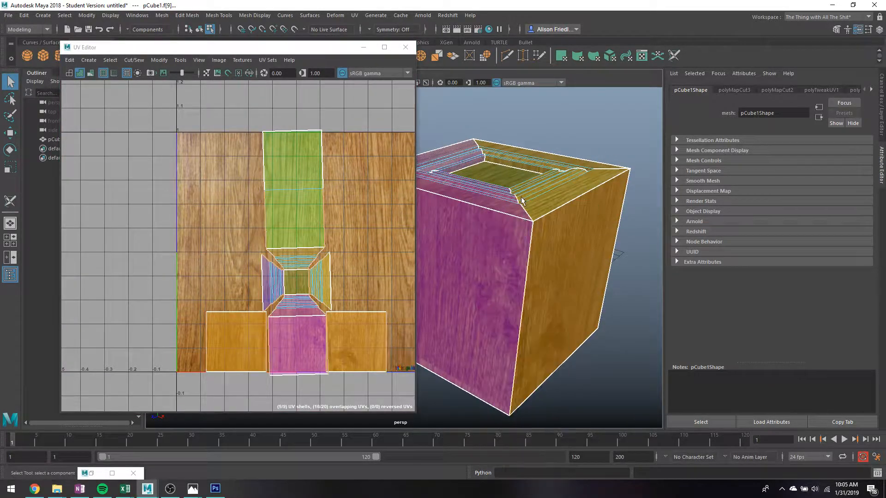
pyautogui.click(304, 131)
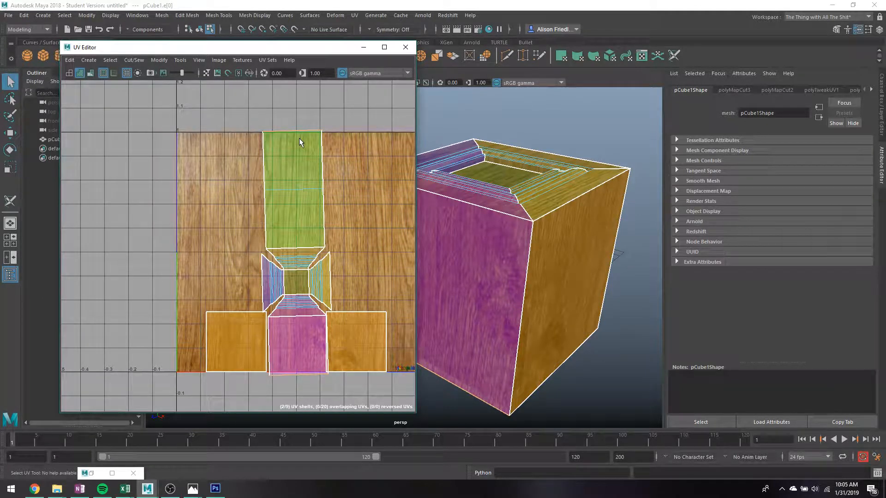
pyautogui.moveTo(300, 135); pyautogui.dragTo(343, 249, button='right')
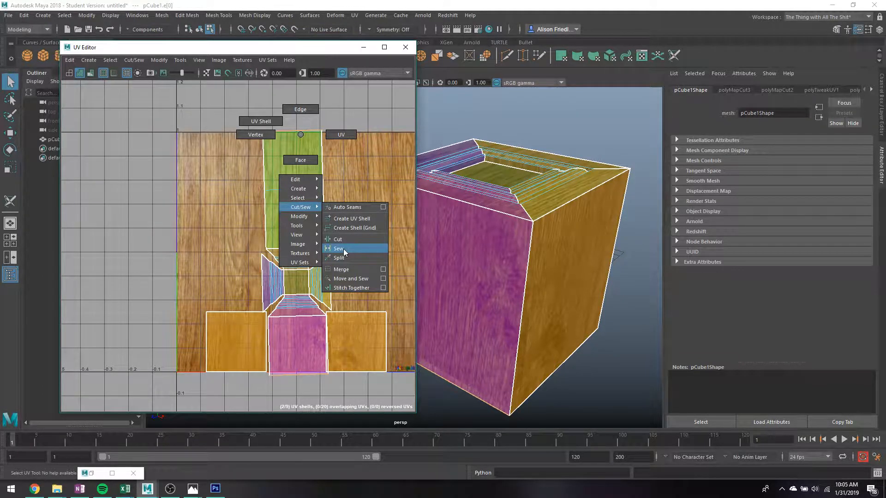
pyautogui.moveTo(344, 249); pyautogui.dragTo(342, 248, button='right')
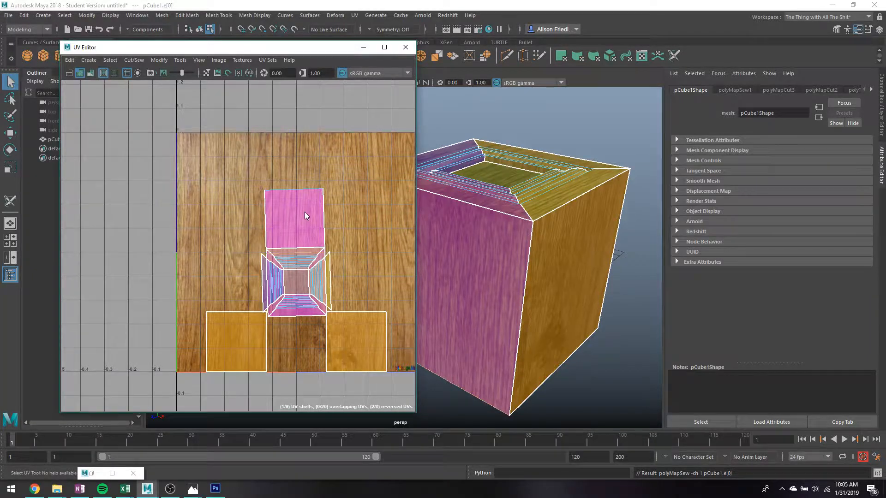
# Select the sewn side-face shell and move it clear of the panel frame's shells.
pyautogui.moveTo(304, 211); pyautogui.dragTo(300, 207, button='right')
pyautogui.click(263, 181)
pyautogui.press('w')
pyautogui.moveTo(242, 208); pyautogui.dragTo(370, 159)
pyautogui.scroll(-3, 365, 169)
pyautogui.keyDown('alt'); pyautogui.moveTo(361, 171); pyautogui.dragTo(280, 210, button='middle'); pyautogui.keyUp('alt')
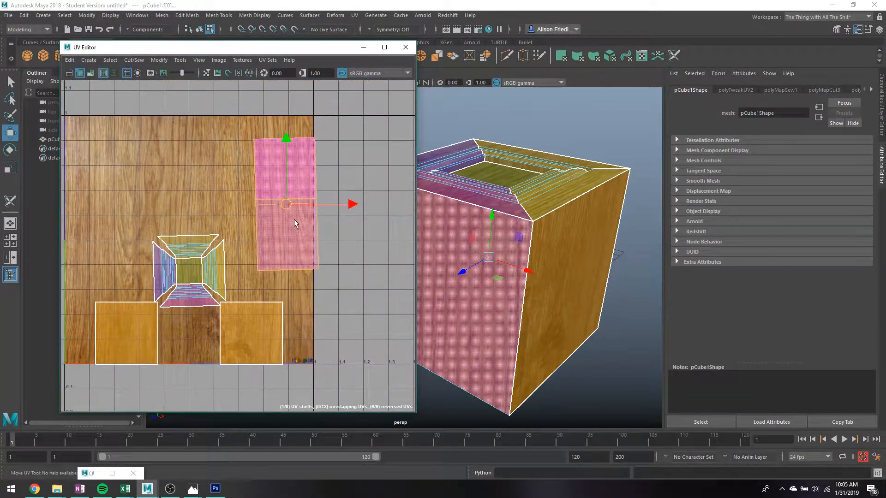
# Unfold the sewn side-face shell and place it on the wood image above the panel frame's shells.
pyautogui.press('q')
pyautogui.moveTo(308, 188); pyautogui.dragTo(362, 473, button='right')
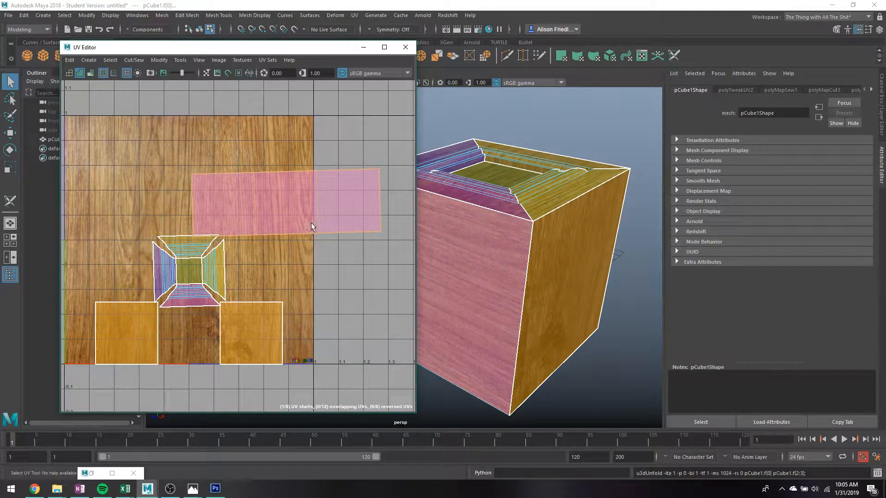
pyautogui.press('w')
pyautogui.moveTo(286, 203); pyautogui.dragTo(197, 179)
pyautogui.press('q')
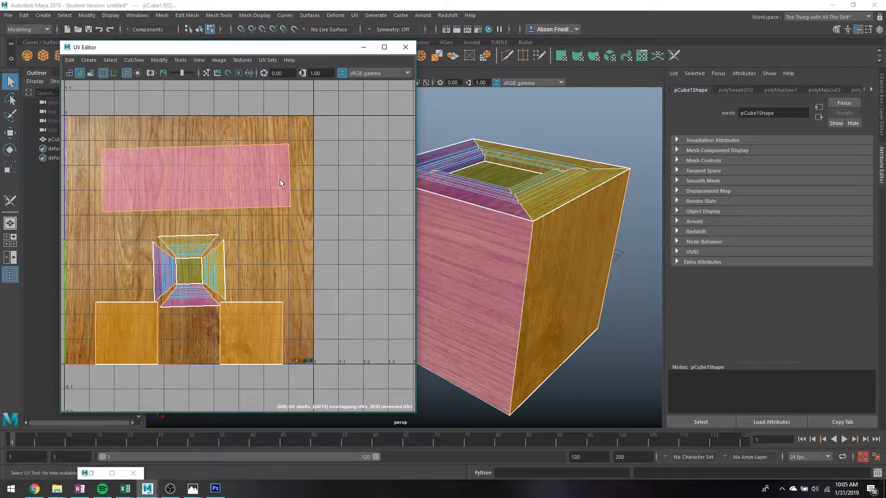
# Try Move and Sew on the right end edge of the unfolded side strip, and undo it.
pyautogui.click(291, 176)
pyautogui.moveTo(282, 174); pyautogui.dragTo(283, 175, button='right')
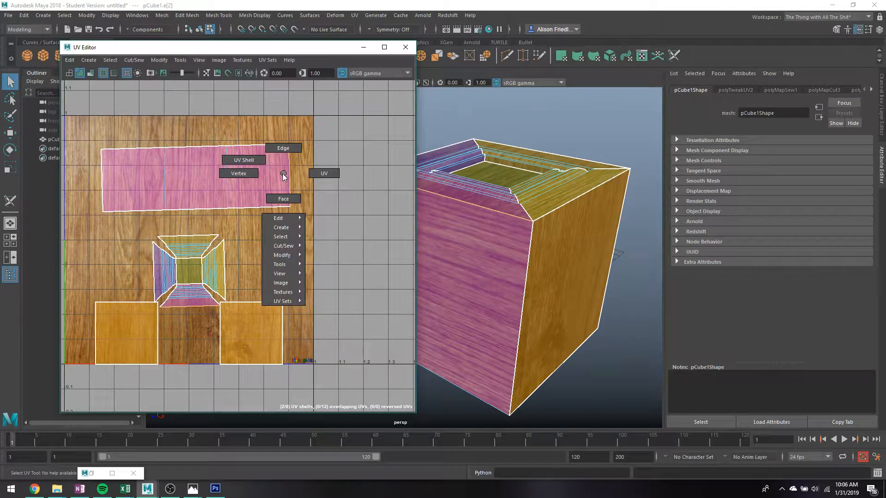
pyautogui.moveTo(290, 246)
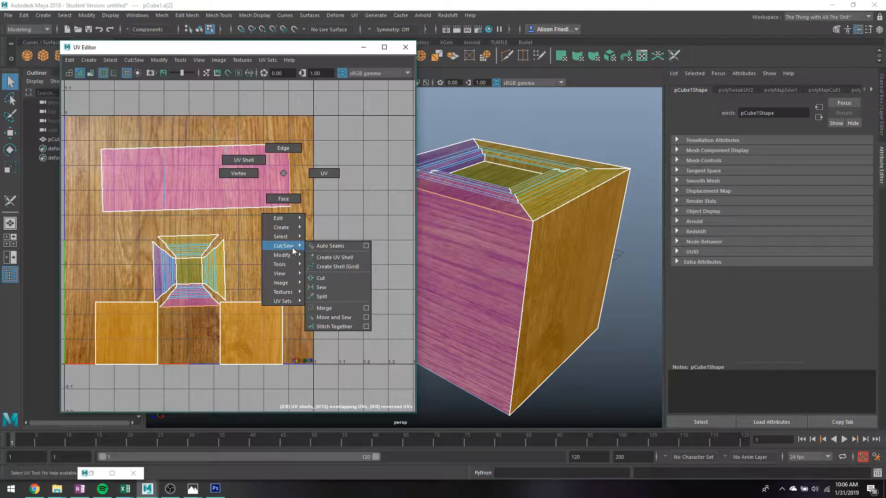
pyautogui.click(342, 317)
pyautogui.scroll(-5, 284, 342)
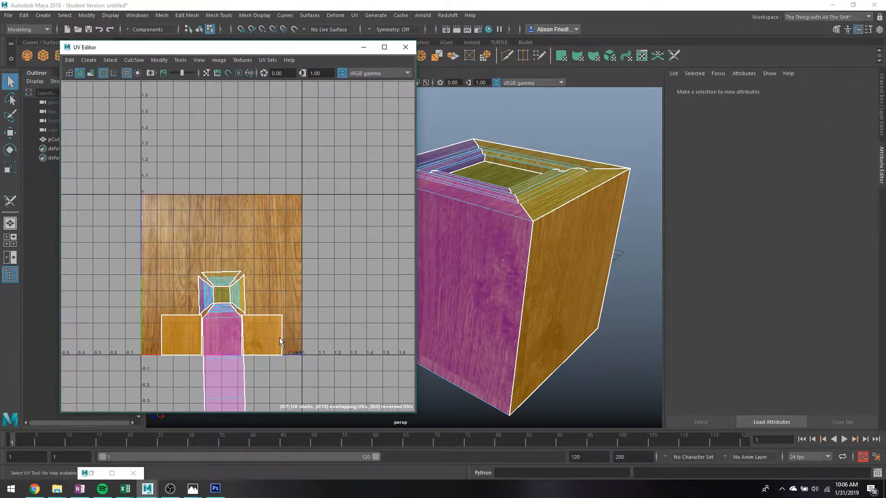
pyautogui.keyDown('alt'); pyautogui.moveTo(279, 337); pyautogui.dragTo(266, 217, button='middle'); pyautogui.keyUp('alt')
pyautogui.hotkey('ctrl', 'z')
# Try the same Move and Sew on the strip's left end edge, and undo it.
pyautogui.click(201, 223)
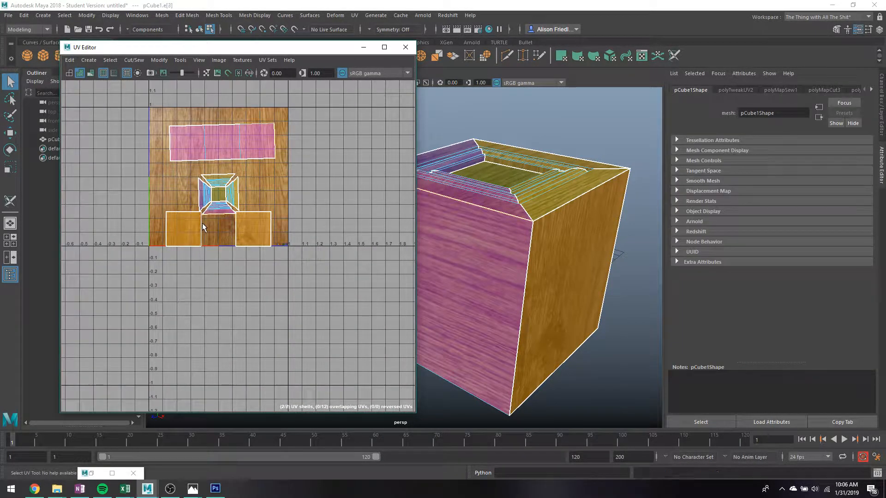
pyautogui.click(168, 146)
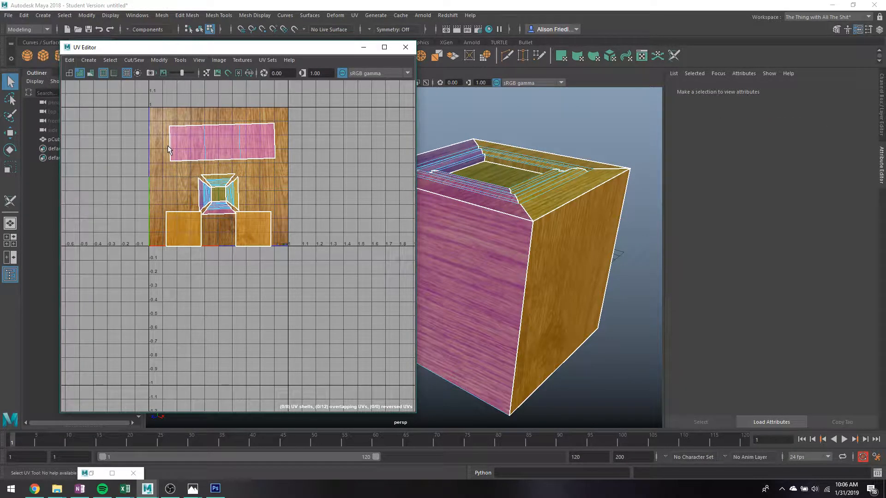
pyautogui.press('g')
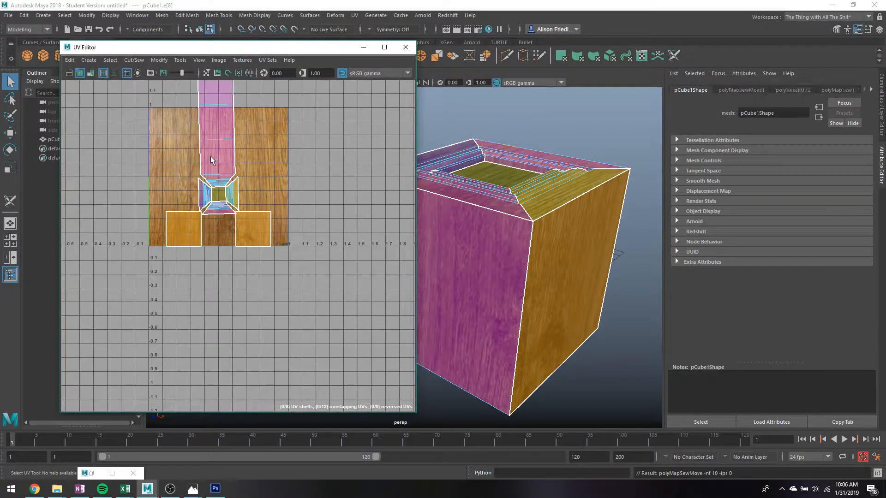
pyautogui.hotkey('ctrl', 'z')
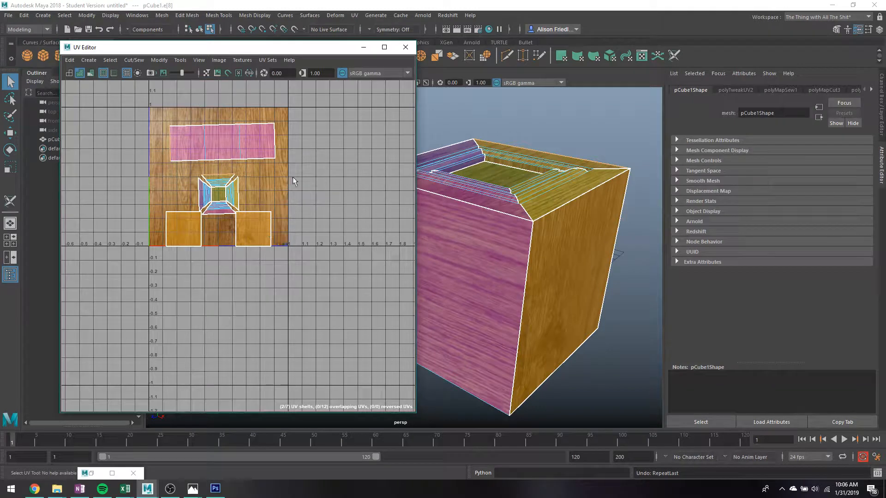
# Select the unfolded side strip's UV shell and move it off the left side of the wood image.
pyautogui.keyDown('alt'); pyautogui.moveTo(572, 298); pyautogui.dragTo(517, 242); pyautogui.keyUp('alt')
pyautogui.keyDown('alt'); pyautogui.moveTo(518, 242); pyautogui.dragTo(546, 215, button='right'); pyautogui.keyUp('alt')
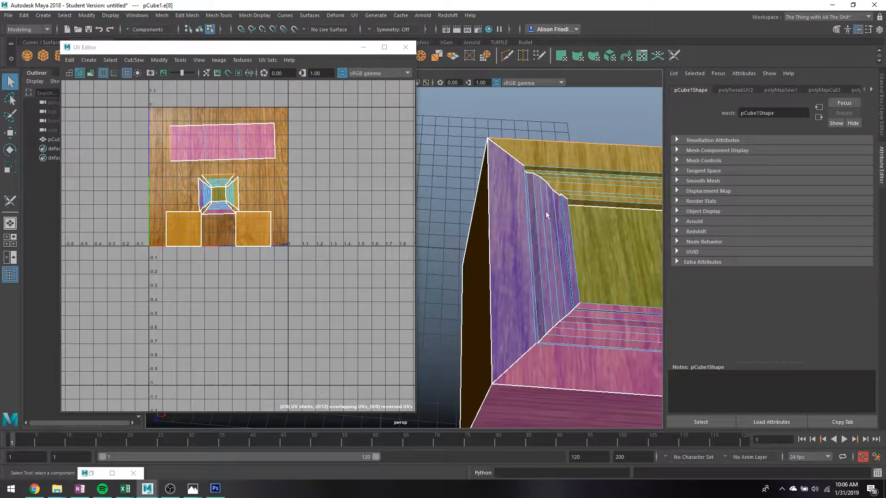
pyautogui.keyDown('alt'); pyautogui.moveTo(546, 214); pyautogui.dragTo(493, 210, button='middle'); pyautogui.keyUp('alt')
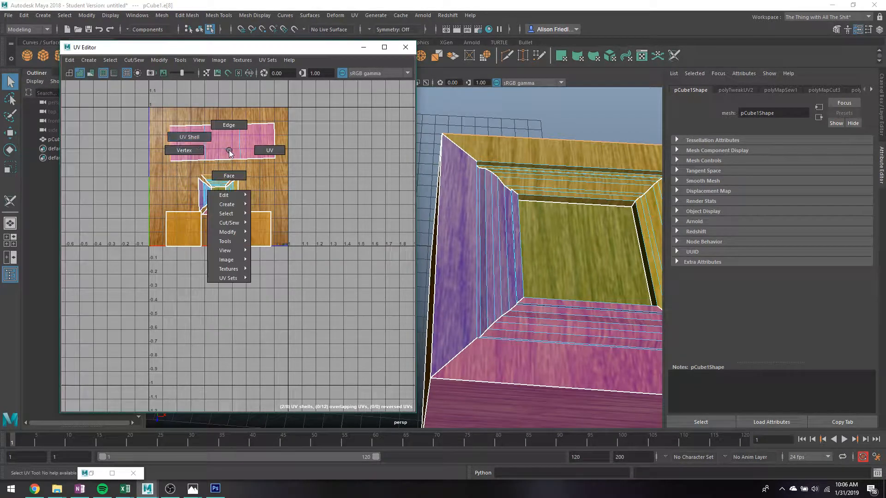
pyautogui.moveTo(229, 151); pyautogui.dragTo(192, 136, button='right')
pyautogui.click(196, 135)
pyautogui.press('w')
pyautogui.moveTo(215, 143); pyautogui.dragTo(81, 151)
pyautogui.press('q')
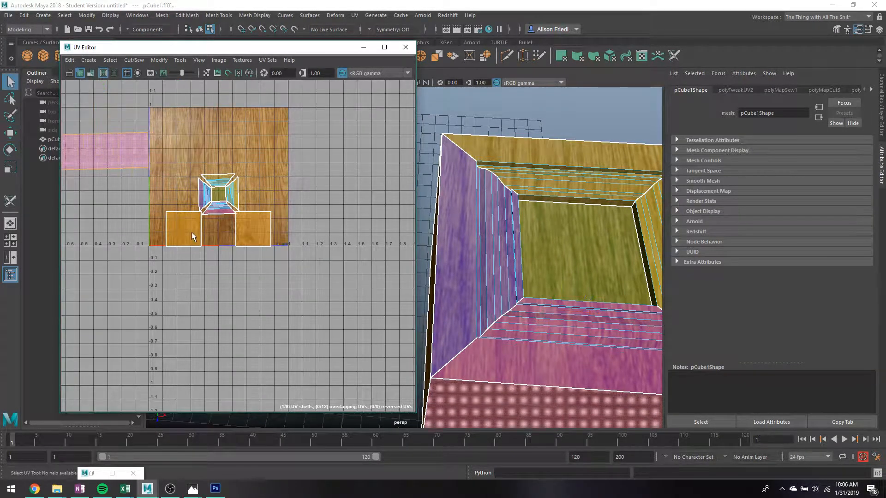
# Select the two remaining square side shells and move them off the wood image below the strip.
pyautogui.click(192, 231)
pyautogui.keyDown('shift'); pyautogui.click(248, 234); pyautogui.keyUp('shift')
pyautogui.press('w')
pyautogui.moveTo(216, 228); pyautogui.dragTo(94, 219)
pyautogui.press('q')
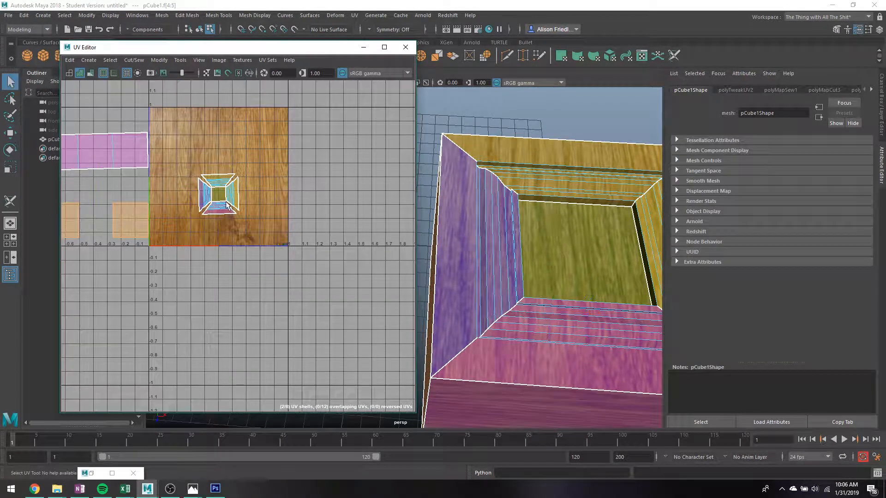
# Rotate the lower and upper frame-side shells about a quarter turn each so the grain follows their length.
pyautogui.click(222, 208)
pyautogui.keyDown('alt'); pyautogui.moveTo(618, 227); pyautogui.dragTo(577, 264); pyautogui.keyUp('alt')
pyautogui.keyDown('alt'); pyautogui.moveTo(577, 264); pyautogui.dragTo(534, 208, button='middle'); pyautogui.keyUp('alt')
pyautogui.scroll(-3, 538, 225)
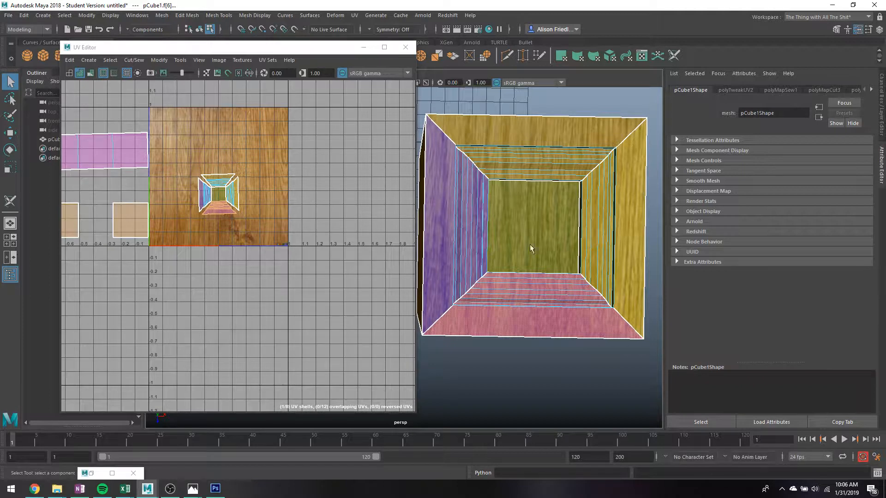
pyautogui.press('e')
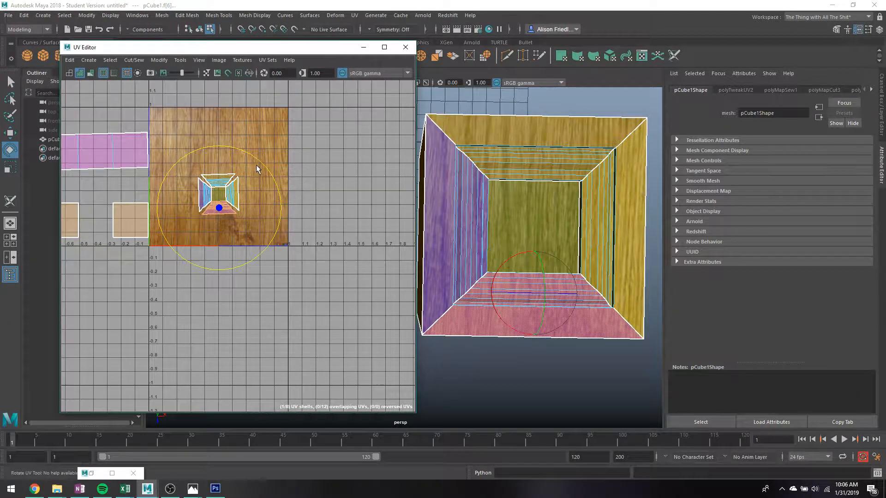
pyautogui.moveTo(259, 151); pyautogui.dragTo(244, 215)
pyautogui.click(220, 181)
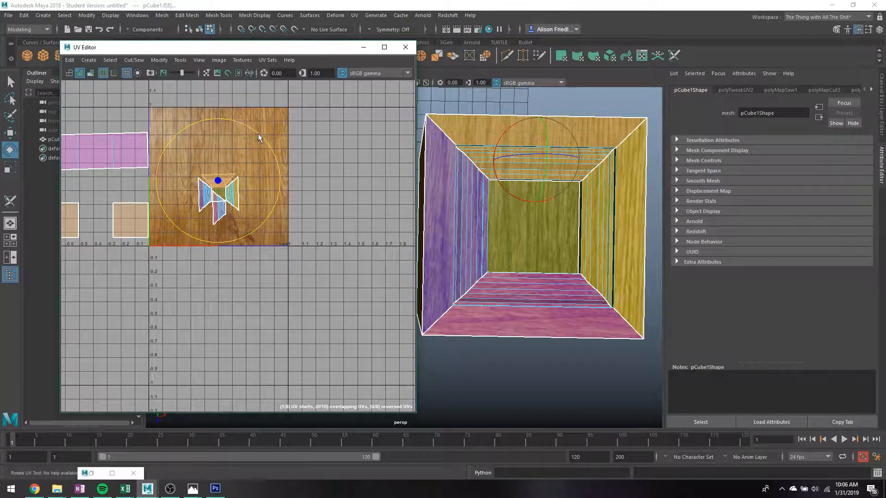
pyautogui.moveTo(258, 134); pyautogui.dragTo(248, 203)
# Move the upper frame-side shell above the left one, and move the lower frame-side shell down clear of the centre square.
pyautogui.press('w')
pyautogui.press('q')
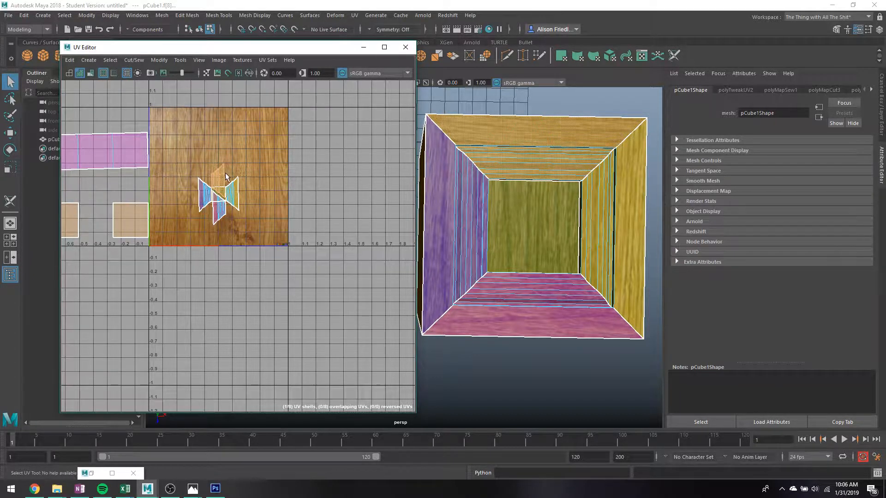
pyautogui.press('w')
pyautogui.moveTo(218, 180); pyautogui.dragTo(205, 168)
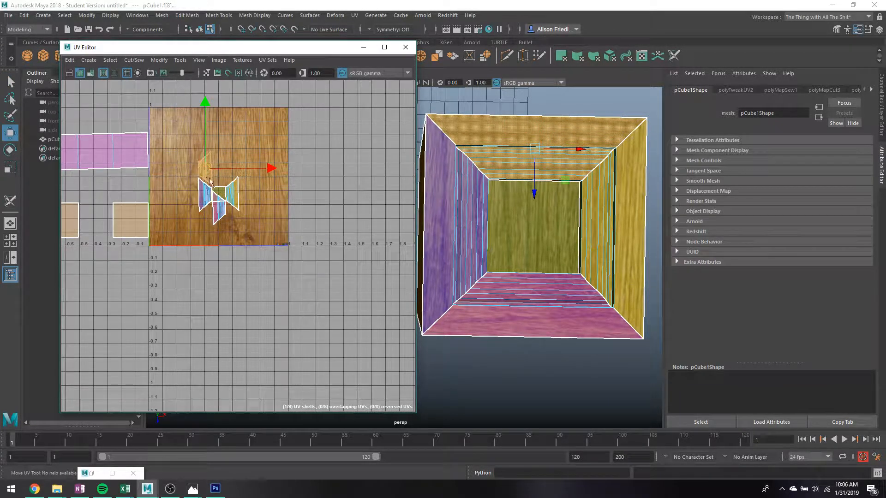
pyautogui.press('q')
pyautogui.click(217, 203)
pyautogui.press('w')
pyautogui.moveTo(218, 206); pyautogui.dragTo(228, 235)
pyautogui.press('q')
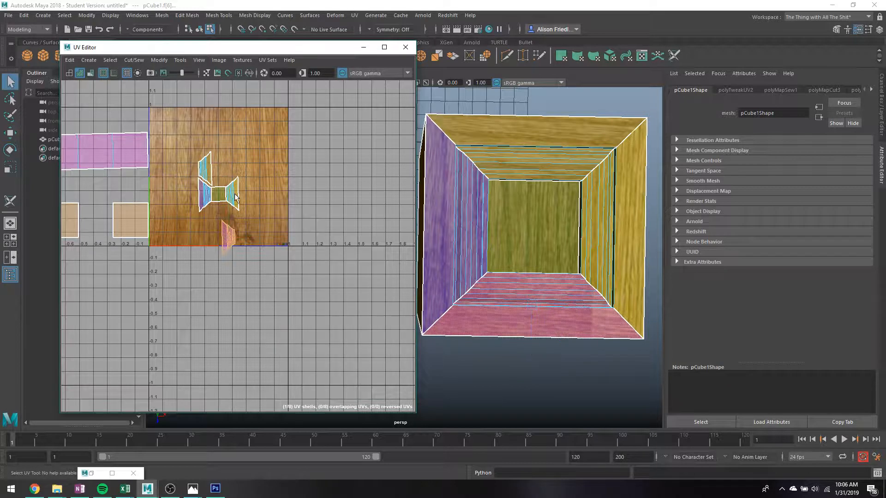
# Stack the right and lower frame-side shells in the same column and shift the centre square's shell slightly clear of them.
pyautogui.click(234, 198)
pyautogui.press('w')
pyautogui.moveTo(234, 198); pyautogui.dragTo(200, 142)
pyautogui.press('q')
pyautogui.click(229, 237)
pyautogui.press('w')
pyautogui.press('q')
pyautogui.click(225, 199)
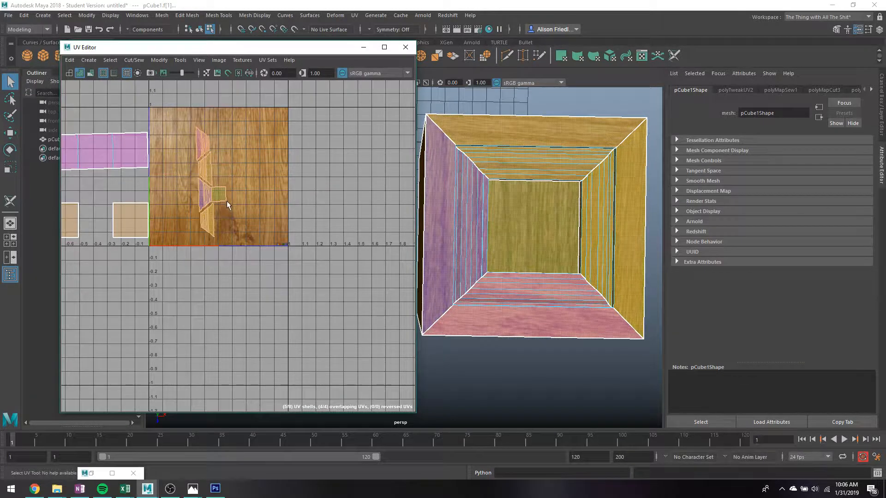
pyautogui.press('w')
pyautogui.moveTo(218, 193); pyautogui.dragTo(233, 193)
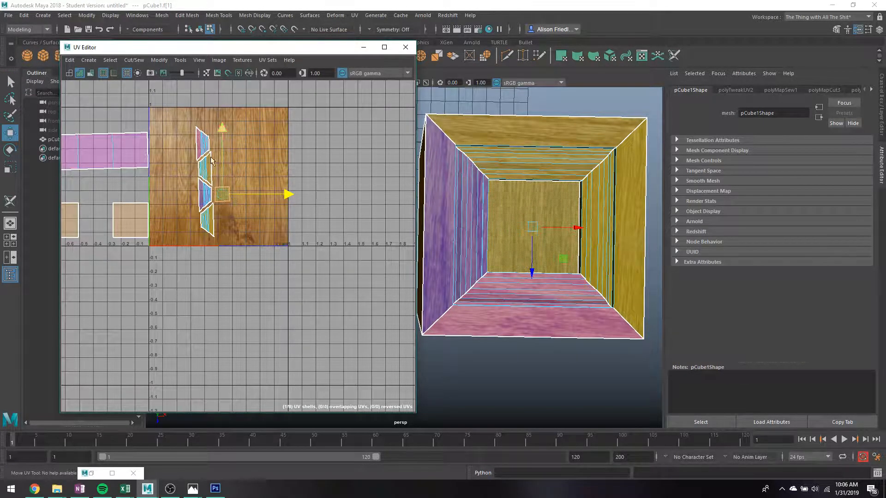
# Select the four frame-side shells and the centre square, enlarge them slightly, and move them toward the wood image's left edge.
pyautogui.press('q')
pyautogui.moveTo(178, 115); pyautogui.dragTo(229, 240)
pyautogui.press('w')
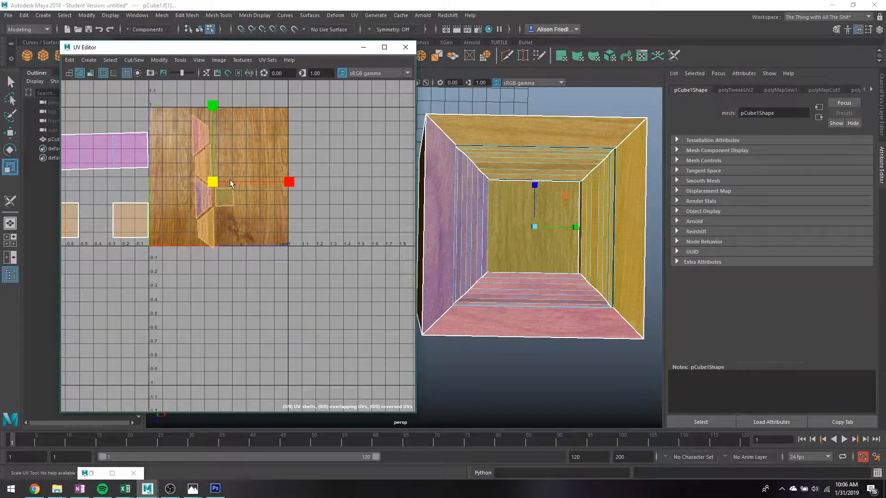
pyautogui.moveTo(216, 181); pyautogui.dragTo(177, 179)
pyautogui.press('q')
pyautogui.click(282, 196)
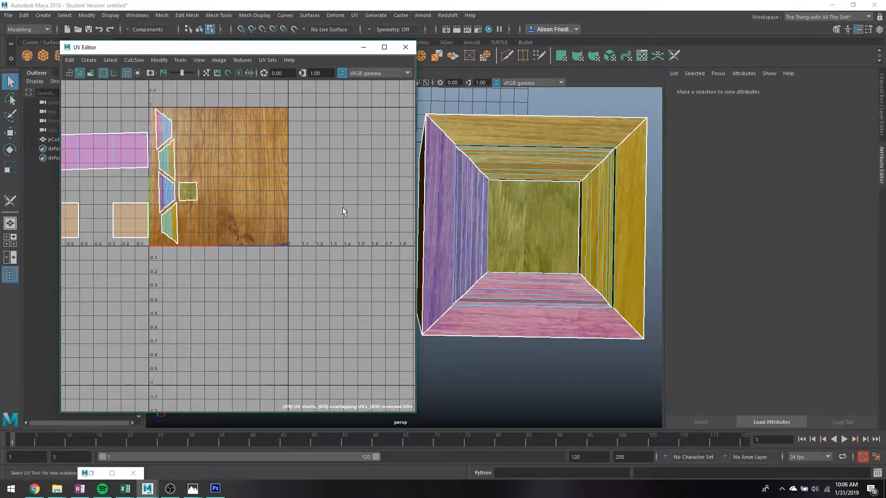
# Return to object mode, deselect the cube, and examine the wood grain on the framed panel.
pyautogui.moveTo(564, 181); pyautogui.dragTo(600, 168, button='right')
pyautogui.click(600, 109)
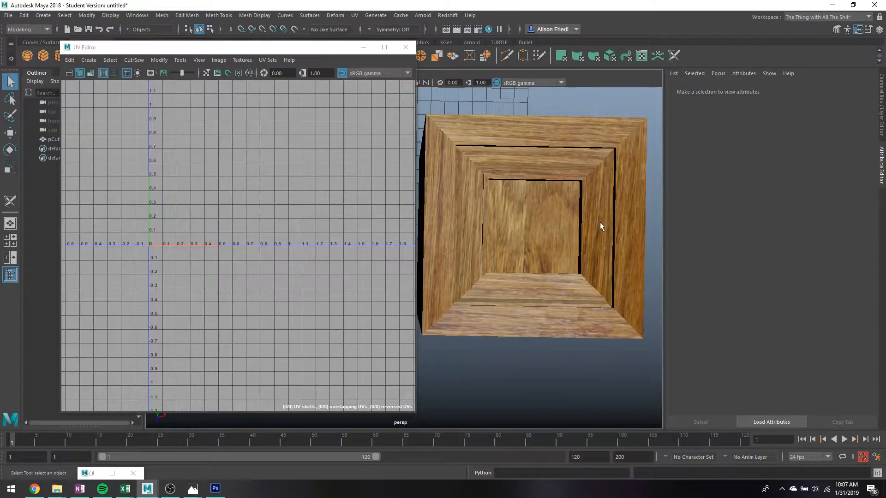
pyautogui.keyDown('alt'); pyautogui.moveTo(550, 231); pyautogui.dragTo(555, 232); pyautogui.keyUp('alt')
pyautogui.moveTo(307, 54); pyautogui.dragTo(260, 50)
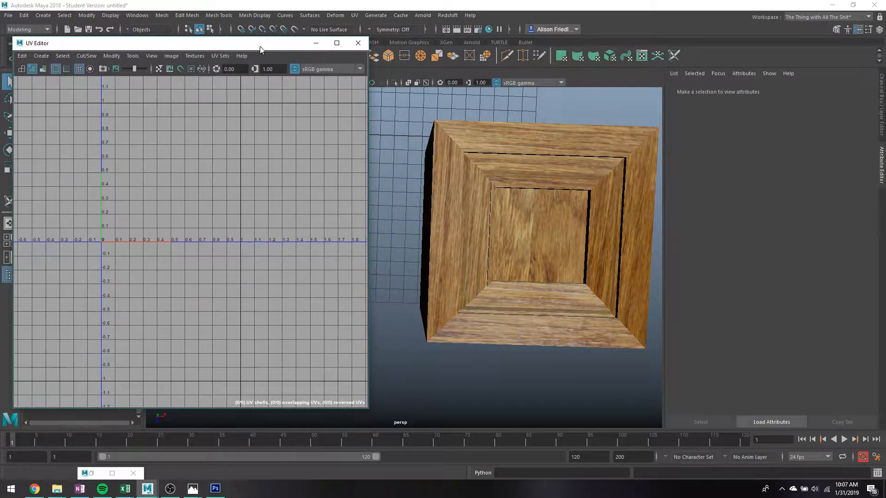
pyautogui.keyDown('alt'); pyautogui.moveTo(549, 199); pyautogui.dragTo(575, 214); pyautogui.keyUp('alt')
# Select the cube and replace the image in its material's colour texture with woodtex.jpg.
pyautogui.click(573, 212)
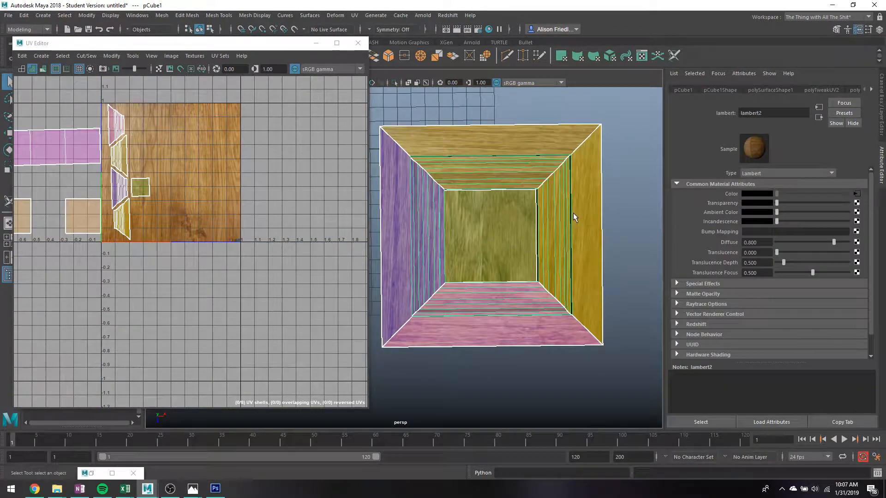
pyautogui.click(856, 194)
pyautogui.click(859, 215)
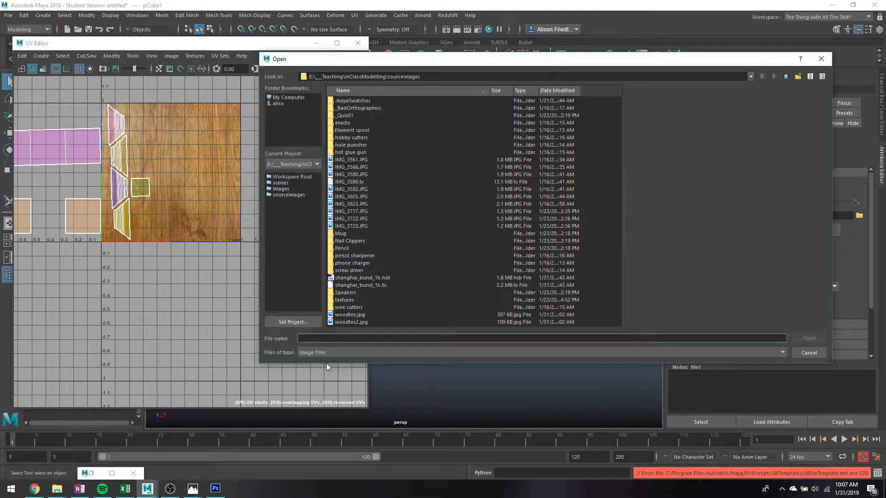
pyautogui.doubleClick(363, 315)
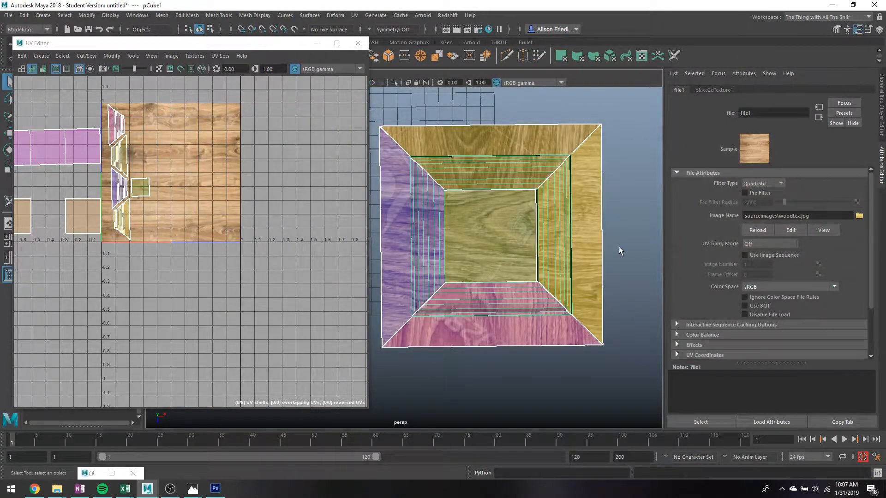
# Check the new wood image's grain direction on the cube, and switch its colour texture to the wood image with vertical grain.
pyautogui.click(619, 247)
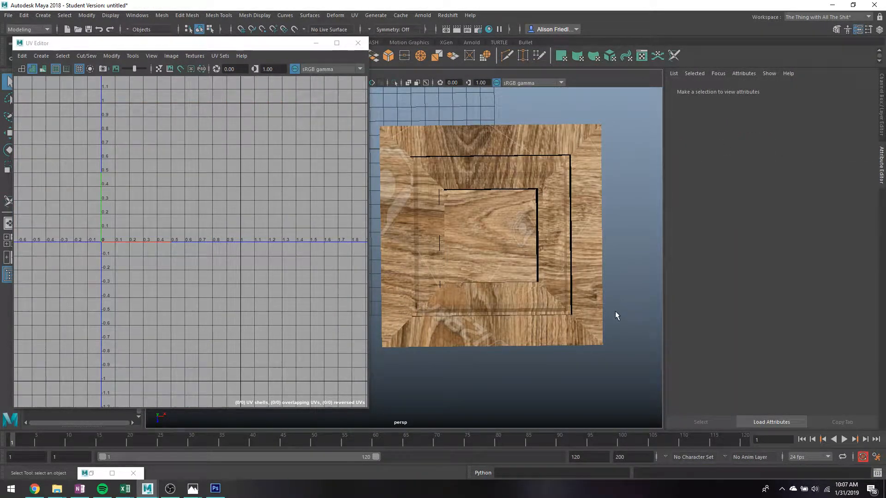
pyautogui.click(593, 303)
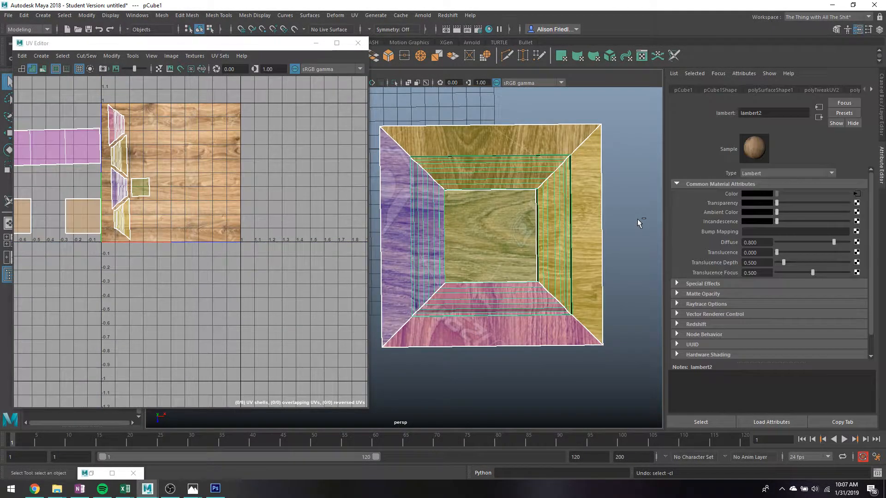
pyautogui.click(637, 220)
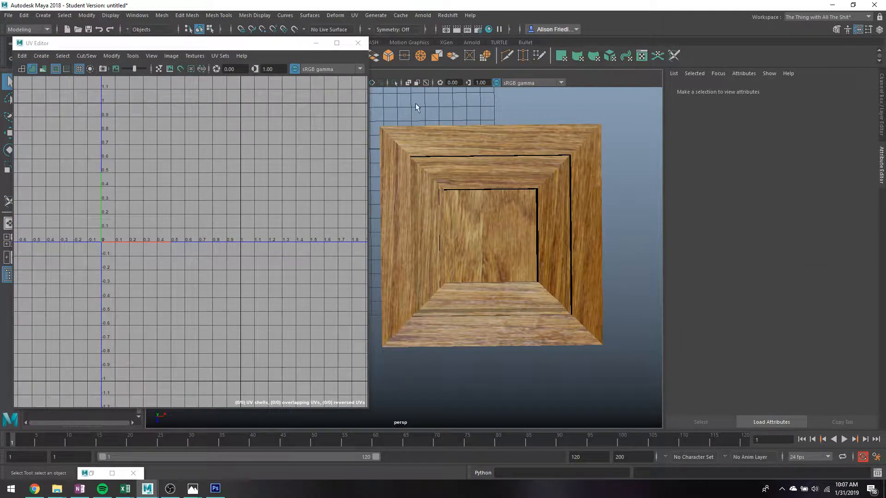
# Turn on multisample anti-aliasing in the perspective view, moving the UV Editor out of the way and back.
pyautogui.moveTo(296, 43); pyautogui.dragTo(263, 137)
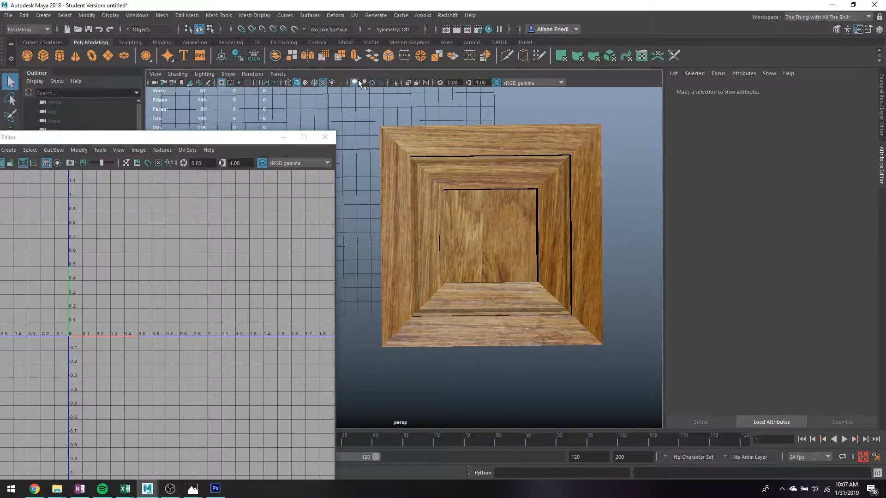
pyautogui.click(370, 83)
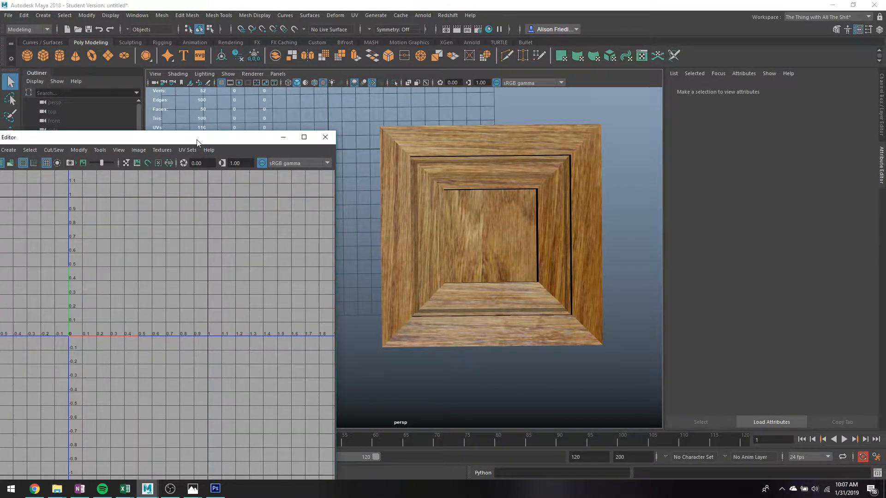
pyautogui.moveTo(210, 137); pyautogui.dragTo(266, 50)
# Select the cube and cut the long side-strip UV shell along its inner edges into three separate squares.
pyautogui.click(493, 187)
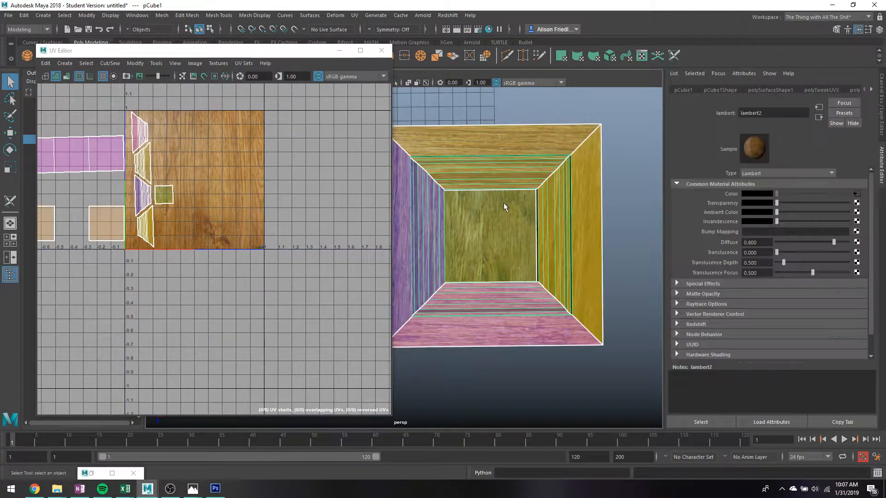
pyautogui.keyDown('alt'); pyautogui.moveTo(480, 268); pyautogui.dragTo(420, 242); pyautogui.keyUp('alt')
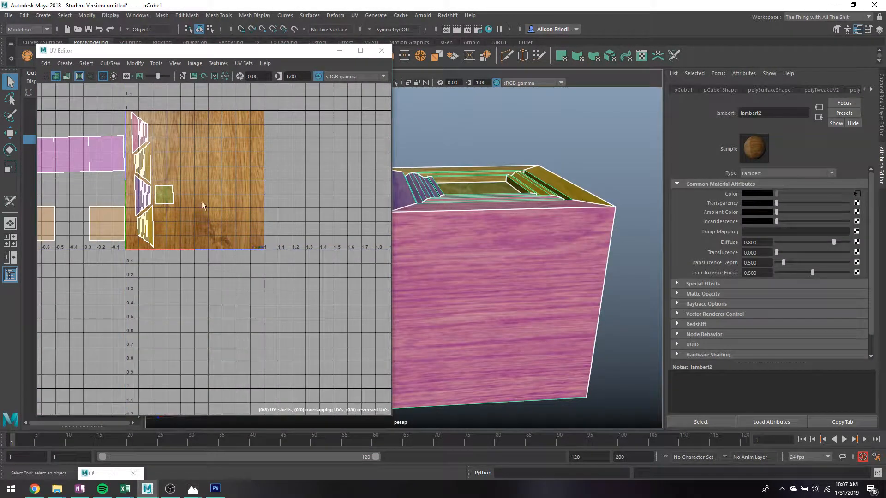
pyautogui.keyDown('alt'); pyautogui.moveTo(88, 155); pyautogui.dragTo(141, 166, button='middle'); pyautogui.keyUp('alt')
pyautogui.moveTo(140, 166); pyautogui.dragTo(138, 152, button='right')
pyautogui.moveTo(157, 158); pyautogui.dragTo(153, 159)
pyautogui.hotkey('shift', 'x')
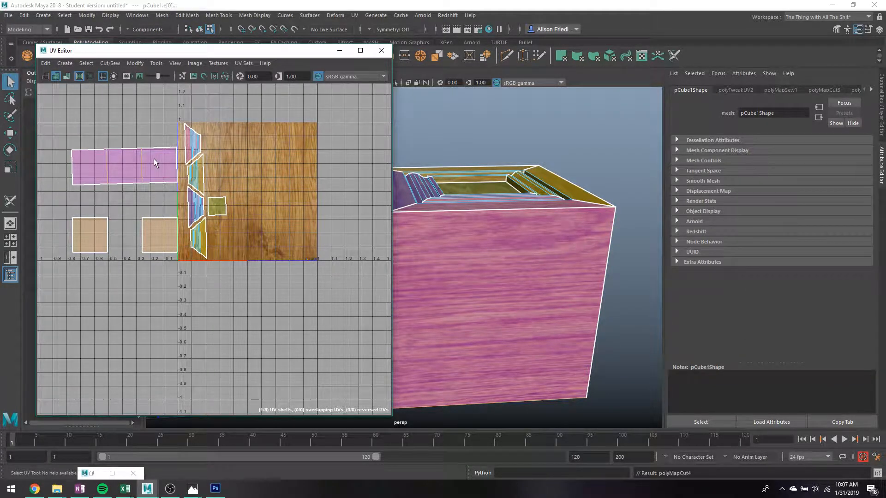
# Move the rightmost square of the cut strip onto the wood image and rotate it so the grain runs vertically on that side.
pyautogui.moveTo(163, 164); pyautogui.dragTo(145, 154, button='right')
pyautogui.click(166, 167)
pyautogui.press('w')
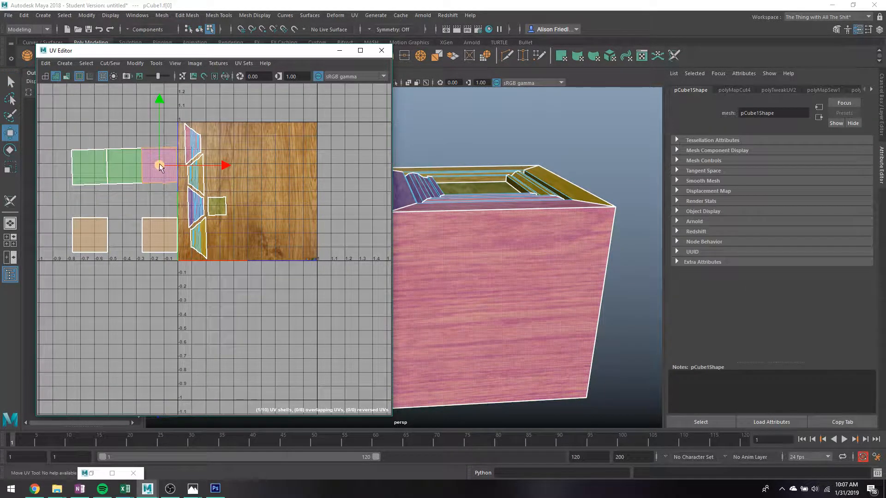
pyautogui.moveTo(166, 167); pyautogui.dragTo(259, 164)
pyautogui.press('e')
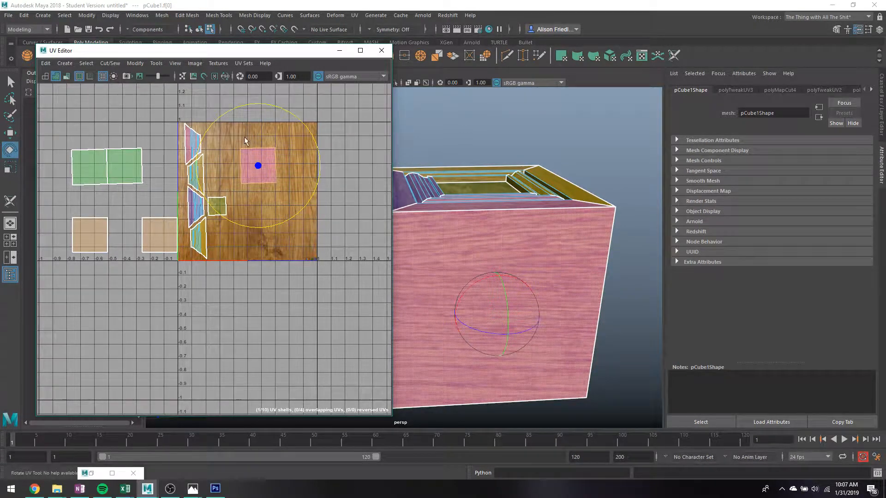
pyautogui.moveTo(222, 119); pyautogui.dragTo(225, 194)
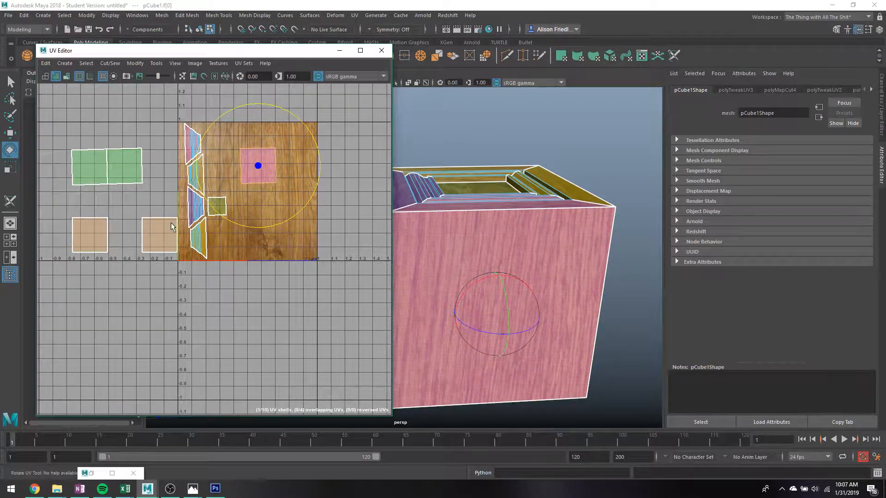
# Rotate the leftmost square of the cut strip for vertical grain and place it on the wood image below the first square.
pyautogui.press('q')
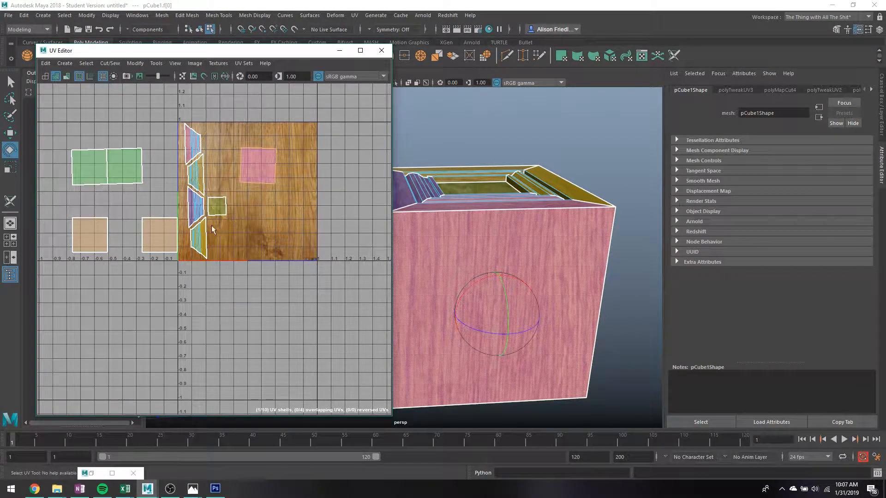
pyautogui.click(162, 241)
pyautogui.press('w')
pyautogui.keyDown('alt'); pyautogui.moveTo(563, 251); pyautogui.dragTo(438, 244); pyautogui.keyUp('alt')
pyautogui.keyDown('alt'); pyautogui.moveTo(595, 285); pyautogui.dragTo(490, 275); pyautogui.keyUp('alt')
pyautogui.keyDown('alt'); pyautogui.moveTo(492, 275); pyautogui.dragTo(604, 241, button='middle'); pyautogui.keyUp('alt')
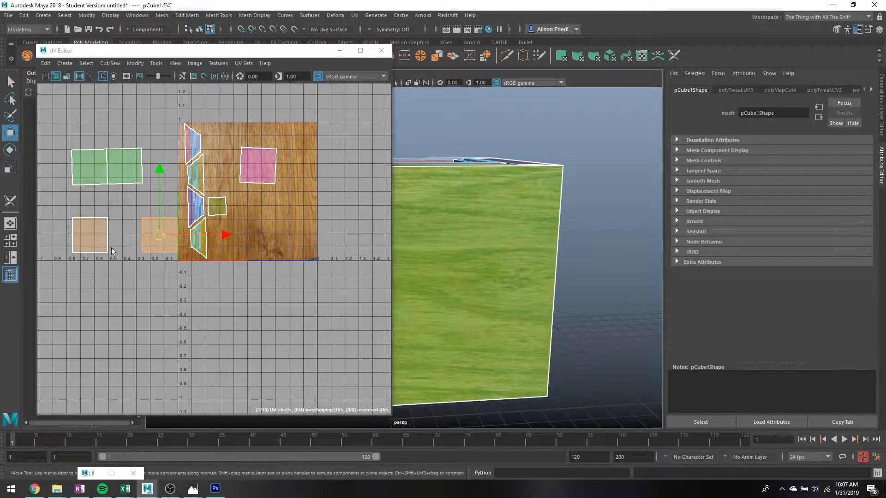
pyautogui.click(90, 168)
pyautogui.press('e')
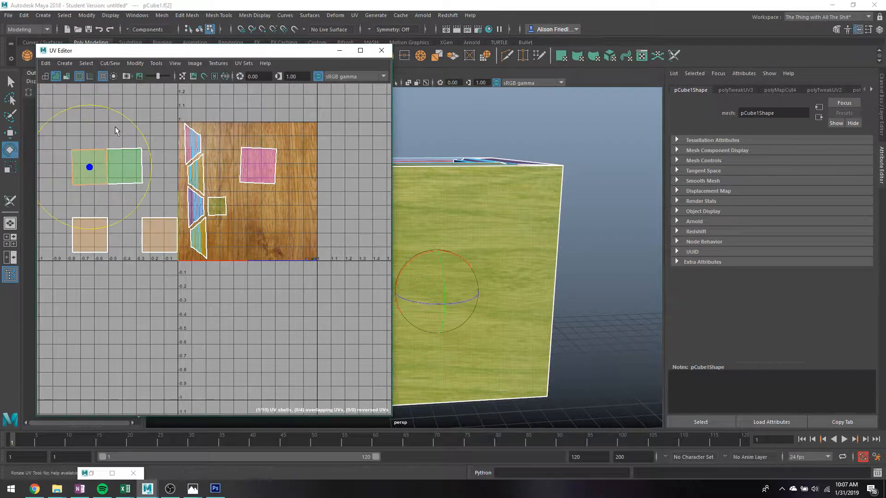
pyautogui.press('w')
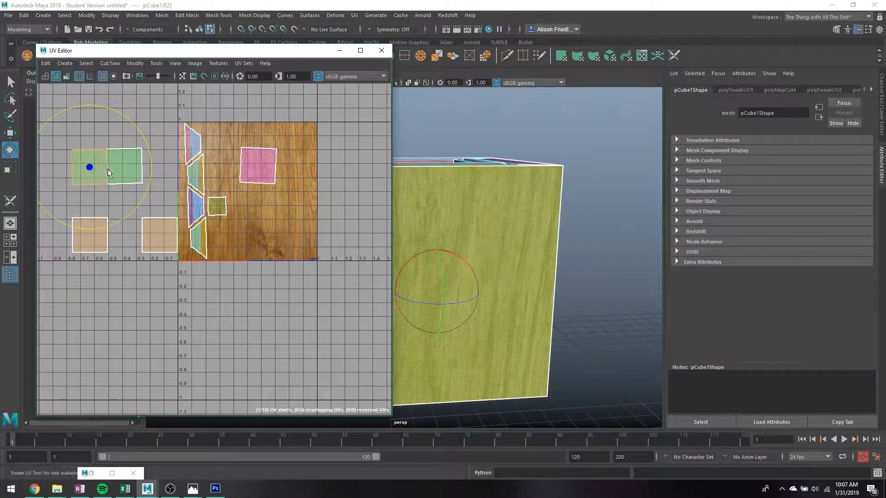
pyautogui.moveTo(98, 173); pyautogui.dragTo(267, 213)
# Move the orange square shell nearest the wood image onto it, over the second side square.
pyautogui.press('q')
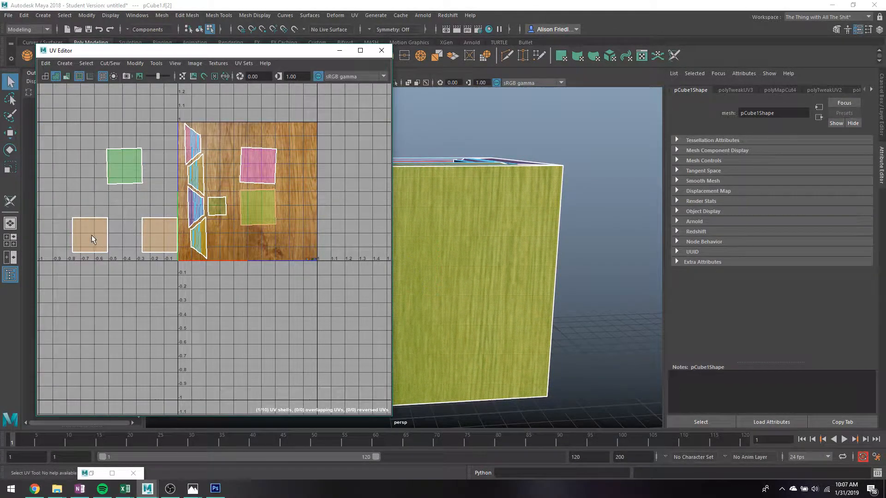
pyautogui.click(92, 238)
pyautogui.keyDown('alt'); pyautogui.moveTo(493, 266); pyautogui.dragTo(533, 268); pyautogui.keyUp('alt')
pyautogui.scroll(3, 499, 302)
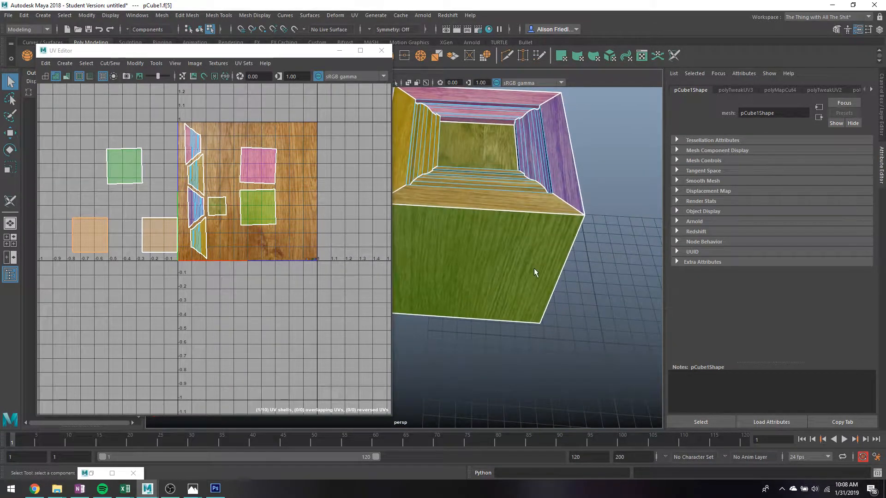
pyautogui.click(153, 251)
pyautogui.press('w')
pyautogui.moveTo(159, 235); pyautogui.dragTo(256, 207)
pyautogui.press('q')
# Shift the pink side square's shell slightly left and down on the wood image.
pyautogui.click(254, 164)
pyautogui.press('w')
pyautogui.moveTo(257, 164); pyautogui.dragTo(237, 167)
pyautogui.press('q')
pyautogui.press('w')
pyautogui.press('q')
# Separate the overlapping orange and green squares, placing the orange one higher to the right and the green one slightly lower left.
pyautogui.click(256, 196)
pyautogui.press('w')
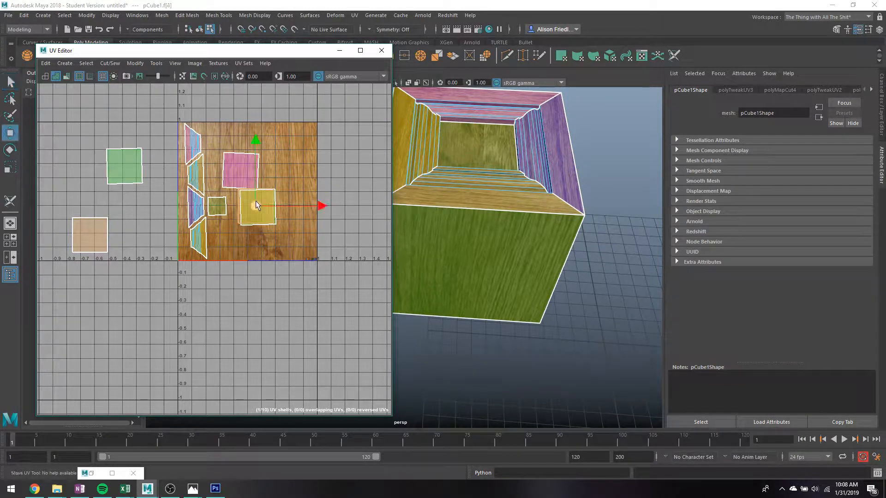
pyautogui.moveTo(256, 200)
pyautogui.mouseDown()
pyautogui.moveTo(271, 180)
pyautogui.moveTo(252, 212)
pyautogui.mouseUp()
pyautogui.press('q')
pyautogui.click(258, 209)
pyautogui.press('w')
pyautogui.press('q')
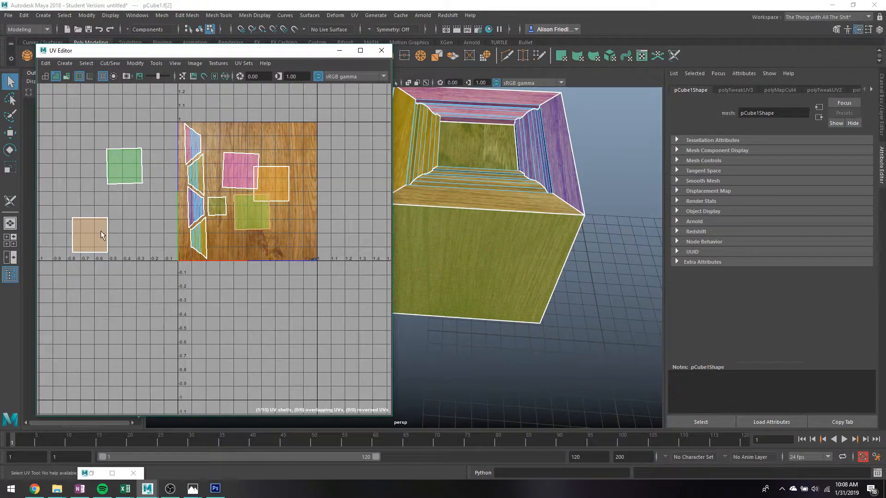
# Place the remaining orange square in the wood image's lower-right area and the remaining green square in its upper-right area.
pyautogui.click(99, 233)
pyautogui.press('w')
pyautogui.moveTo(93, 238); pyautogui.dragTo(295, 237)
pyautogui.press('q')
pyautogui.click(138, 161)
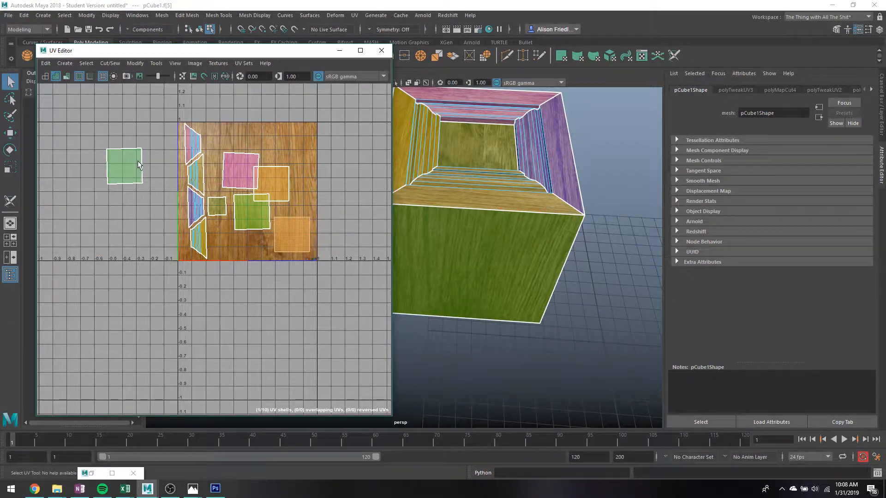
pyautogui.press('w')
pyautogui.moveTo(137, 160); pyautogui.dragTo(296, 152)
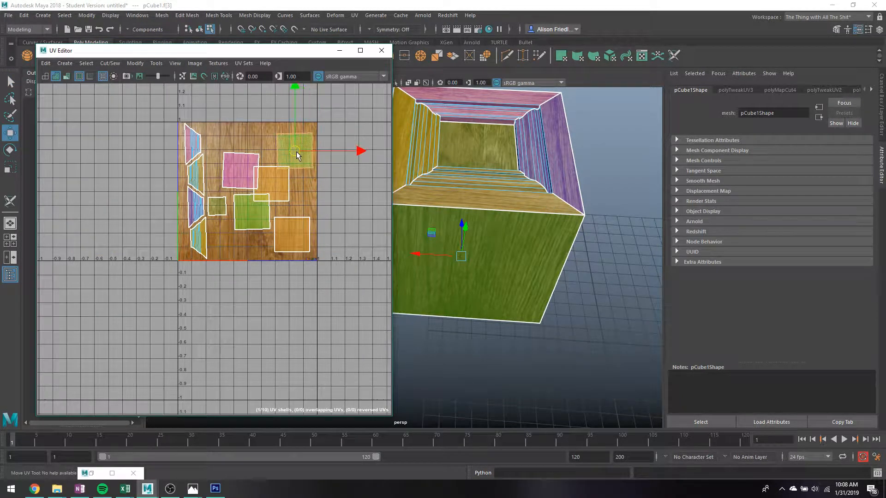
# Select the two upper frame-side shells, move them right out of the column on the wood image, and enlarge them.
pyautogui.scroll(1, 296, 152)
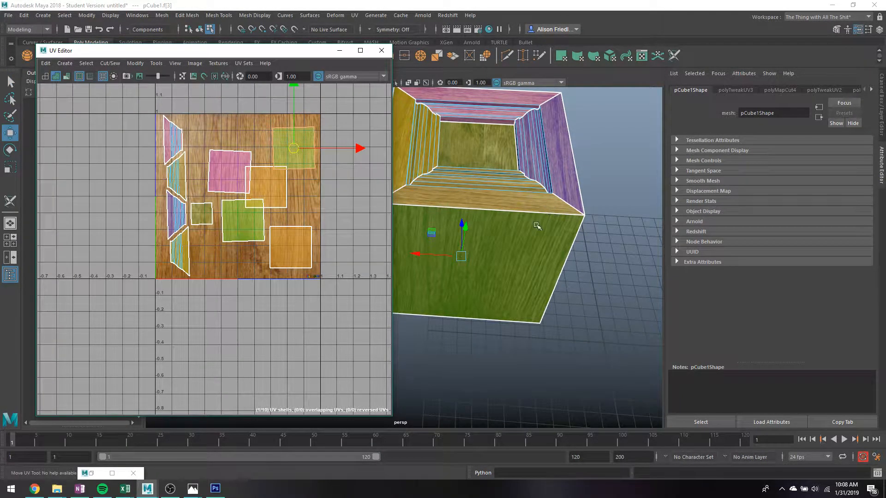
pyautogui.keyDown('alt'); pyautogui.moveTo(529, 215); pyautogui.dragTo(559, 267, button='middle'); pyautogui.keyUp('alt')
pyautogui.scroll(2, 559, 266)
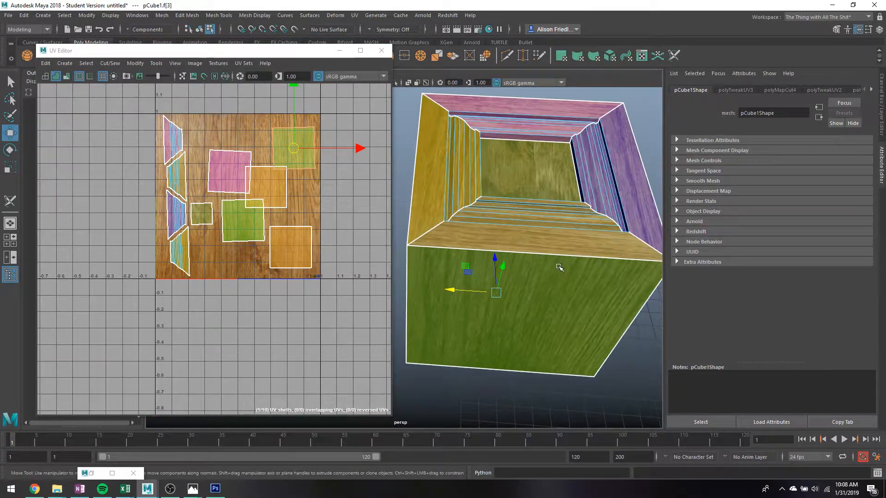
pyautogui.click(179, 154)
pyautogui.press('q')
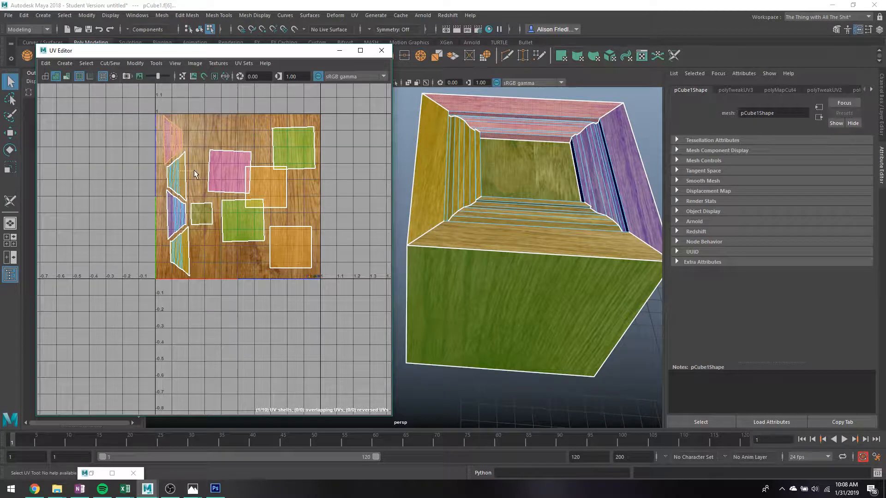
pyautogui.keyDown('shift'); pyautogui.click(174, 159); pyautogui.keyUp('shift')
pyautogui.press('w')
pyautogui.moveTo(172, 157); pyautogui.dragTo(209, 175)
pyautogui.press('q')
# Select the two lower frame-side shells and enlarge them along the wood image's left edge.
pyautogui.moveTo(171, 206)
pyautogui.mouseDown()
pyautogui.moveTo(190, 255)
pyautogui.moveTo(196, 232)
pyautogui.moveTo(173, 220)
pyautogui.mouseUp()
pyautogui.press('r')
pyautogui.press('w')
pyautogui.press('q')
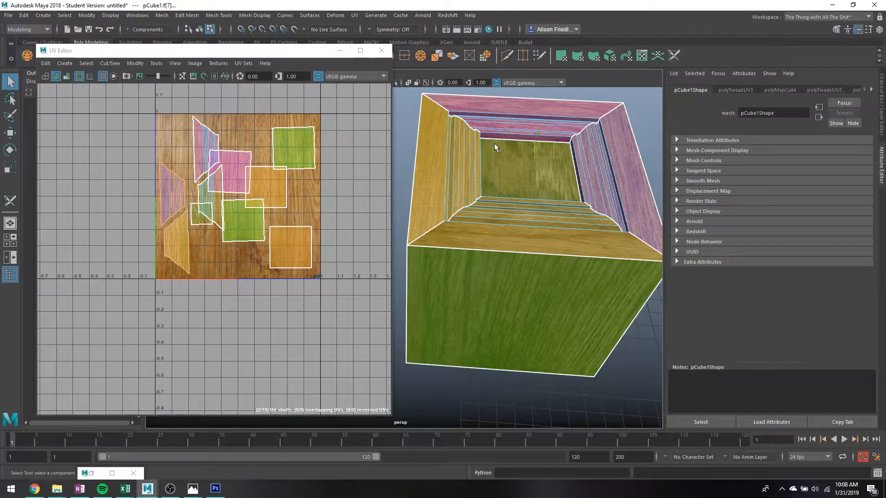
# Return to object mode, deselect the cube, and examine the grain on its sides and framed panel.
pyautogui.moveTo(494, 144); pyautogui.dragTo(530, 131, button='right')
pyautogui.click(400, 105)
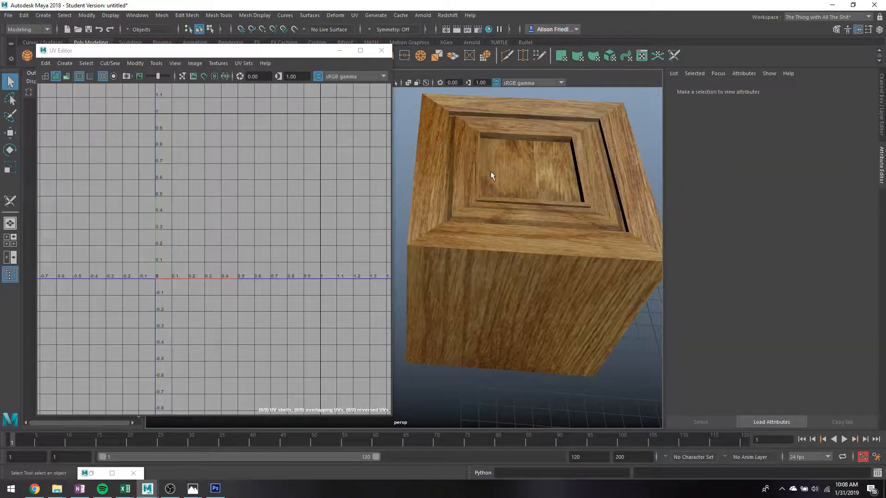
pyautogui.keyDown('alt'); pyautogui.moveTo(491, 171); pyautogui.dragTo(506, 204); pyautogui.keyUp('alt')
pyautogui.keyDown('alt'); pyautogui.moveTo(506, 204); pyautogui.dragTo(521, 236, button='middle'); pyautogui.keyUp('alt')
pyautogui.keyDown('alt'); pyautogui.moveTo(521, 236); pyautogui.dragTo(504, 210); pyautogui.keyUp('alt')
# Select the centre square's shell on the cube, enlarge it slightly, and move it to the wood image's right edge.
pyautogui.click(504, 210)
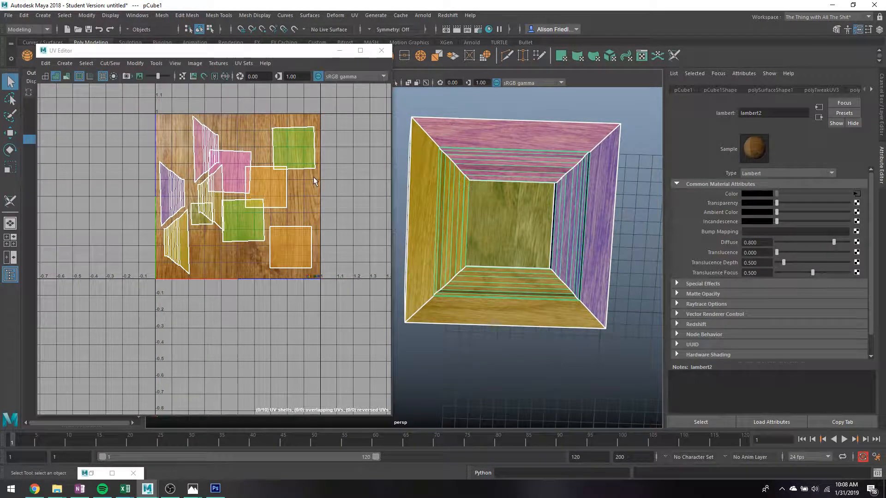
pyautogui.click(196, 227)
pyautogui.moveTo(196, 225); pyautogui.dragTo(195, 253, button='right')
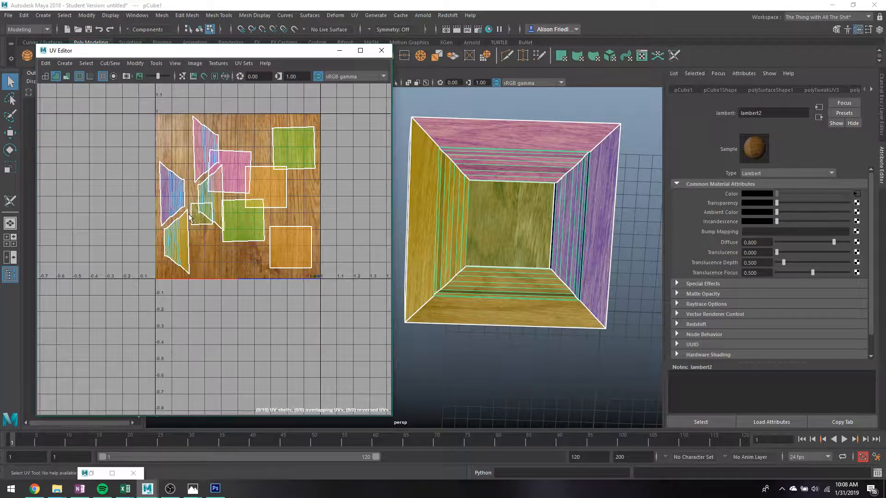
pyautogui.click(200, 219)
pyautogui.press('w')
pyautogui.press('r')
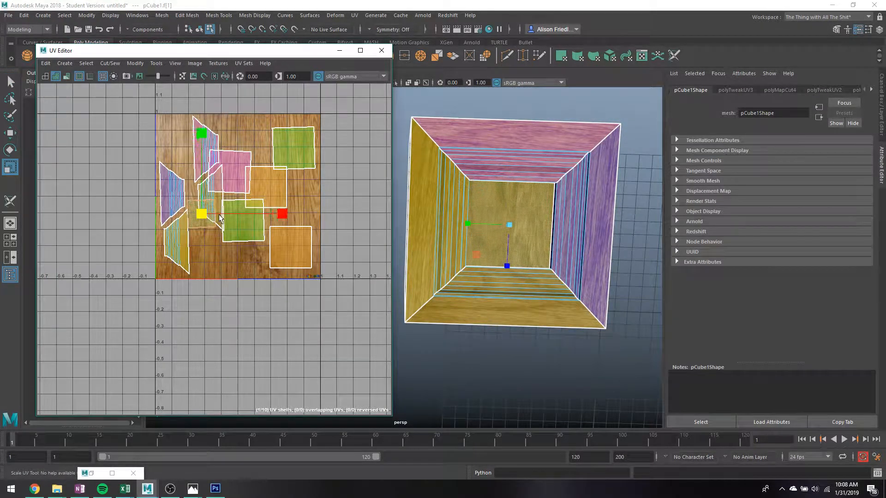
pyautogui.press('w')
pyautogui.moveTo(205, 216); pyautogui.dragTo(304, 202)
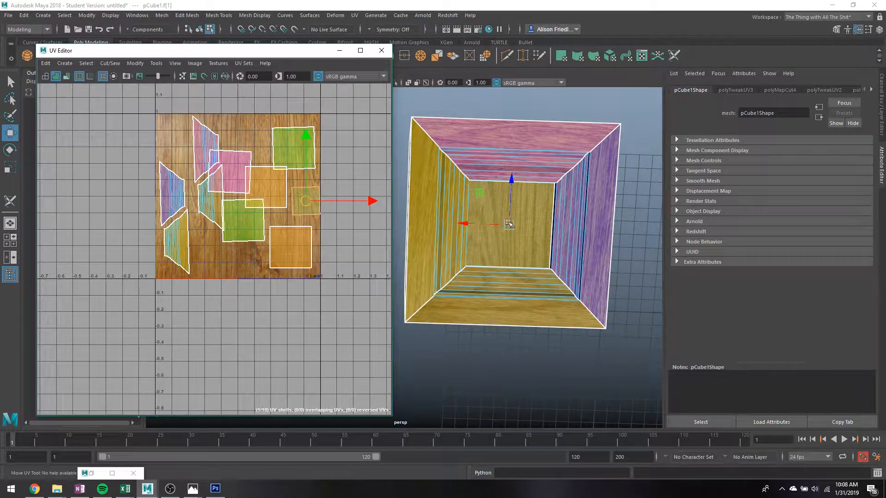
pyautogui.press('q')
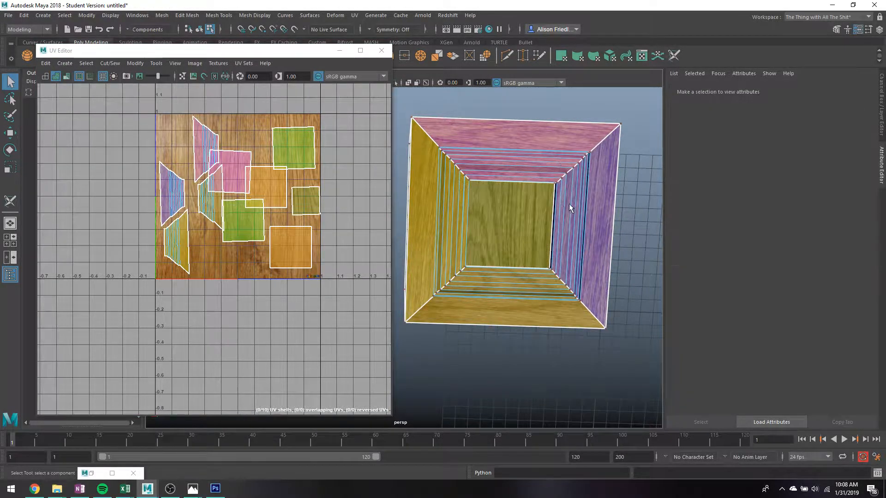
# Check the centre panel's grain in object mode with the cube deselected, and reselect the cube to inspect the frame's inner steps up close.
pyautogui.rightClick(533, 165)
pyautogui.click(577, 153)
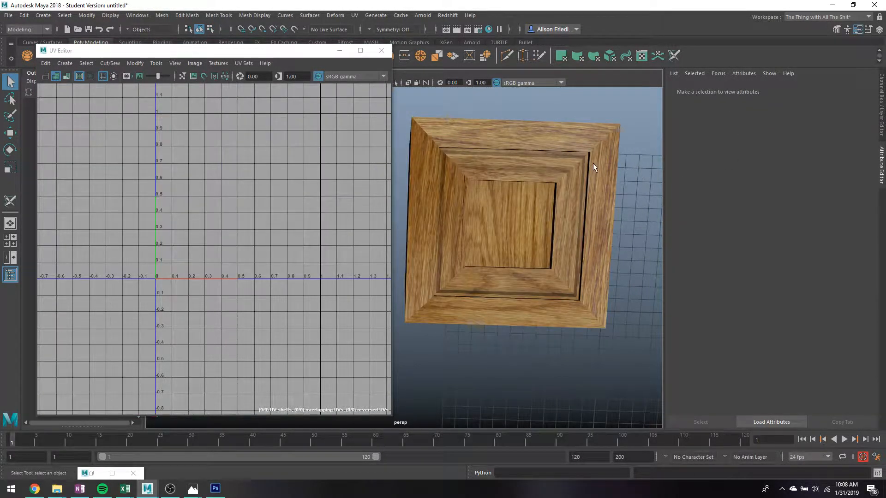
pyautogui.click(591, 163)
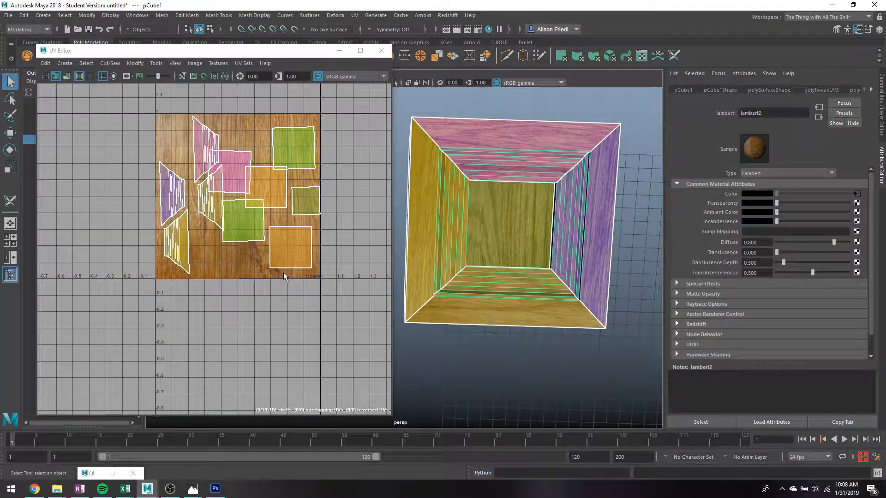
pyautogui.scroll(5, 473, 232)
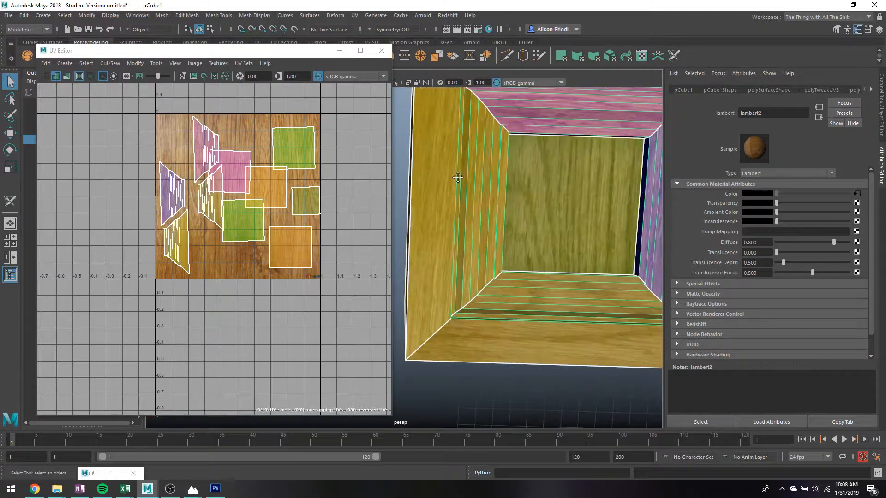
pyautogui.keyDown('alt'); pyautogui.moveTo(472, 232); pyautogui.dragTo(470, 170); pyautogui.keyUp('alt')
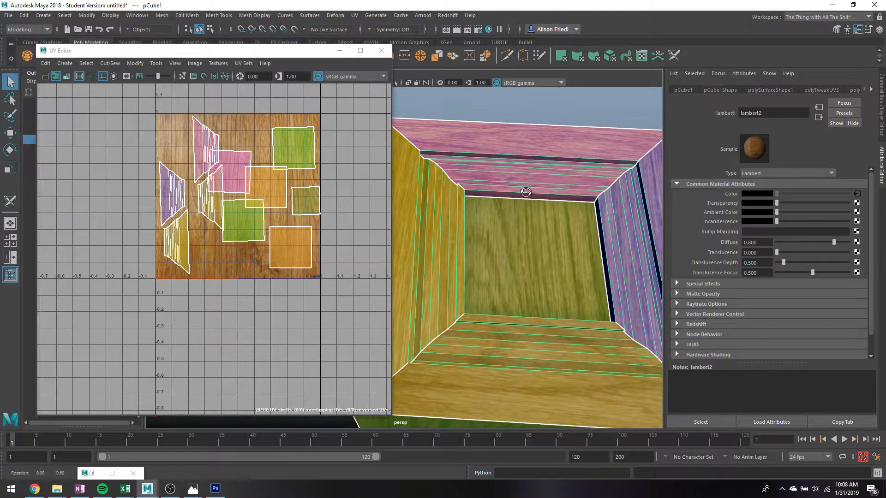
# Preview the cube with smooth mesh display and examine its rounded wood grain while it is deselected.
pyautogui.keyDown('alt'); pyautogui.moveTo(504, 209); pyautogui.dragTo(530, 210); pyautogui.keyUp('alt')
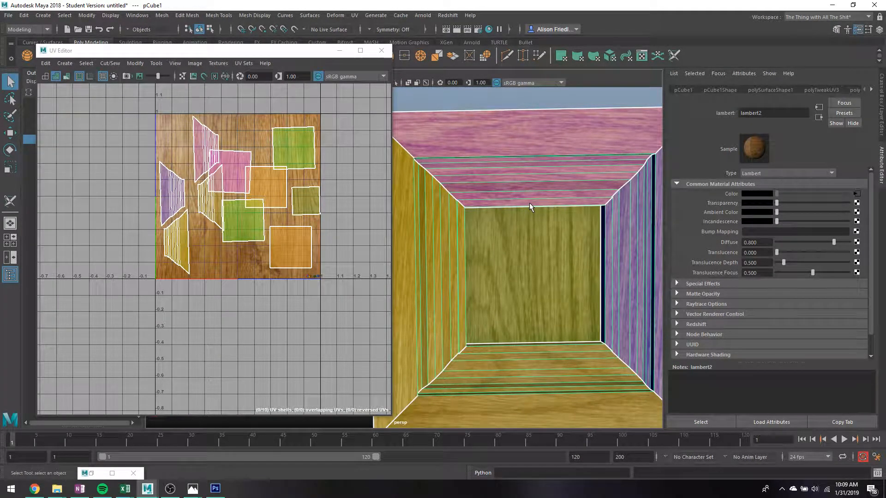
pyautogui.scroll(-3, 531, 193)
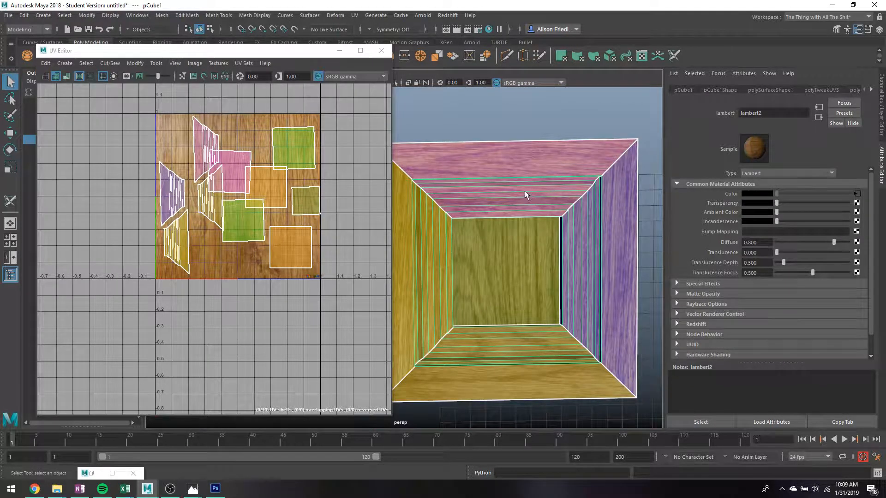
pyautogui.moveTo(320, 60); pyautogui.dragTo(298, 64)
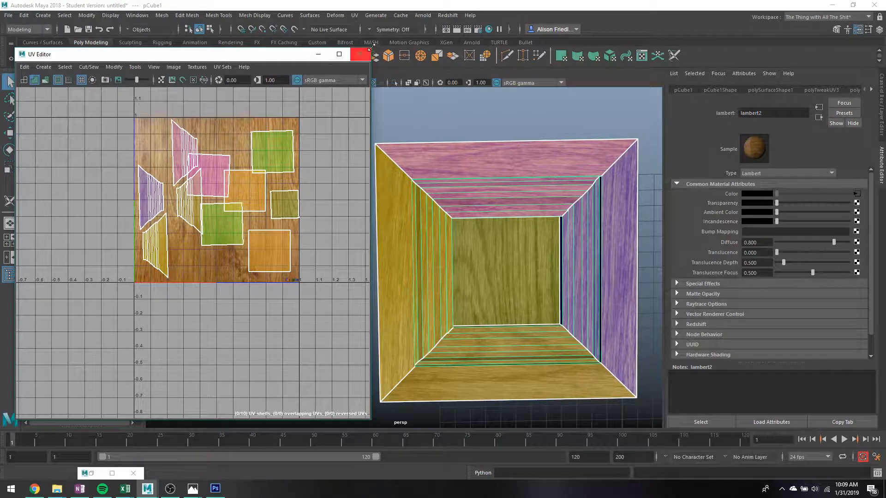
pyautogui.press('3')
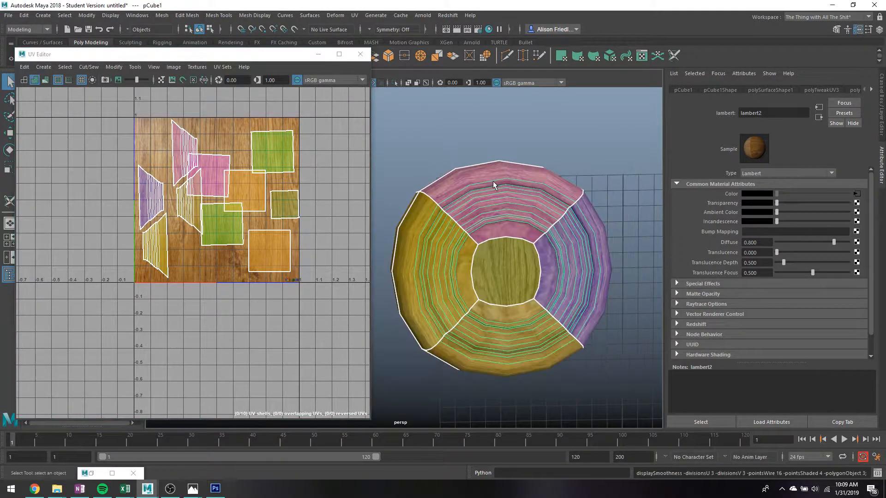
pyautogui.click(507, 158)
pyautogui.keyDown('alt'); pyautogui.moveTo(510, 174); pyautogui.dragTo(581, 250); pyautogui.keyUp('alt')
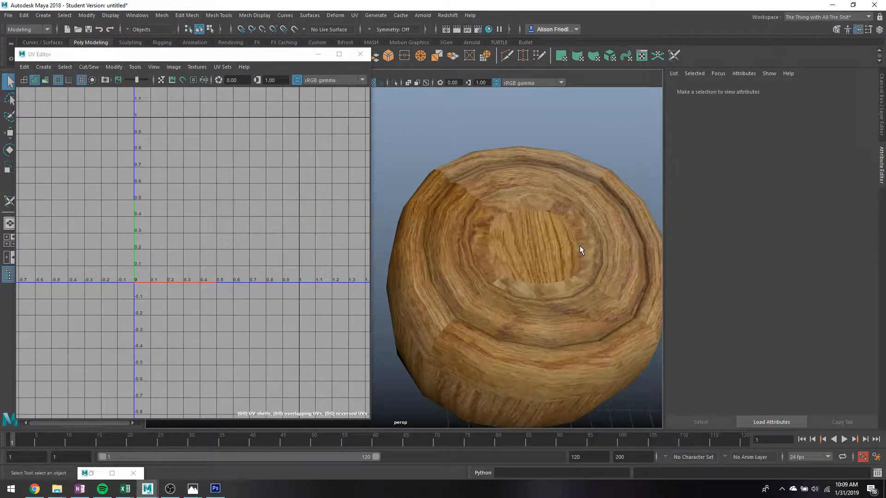
# Minimise the UV Editor and return the cube to unsmoothed display, leaving it deselected.
pyautogui.click(318, 54)
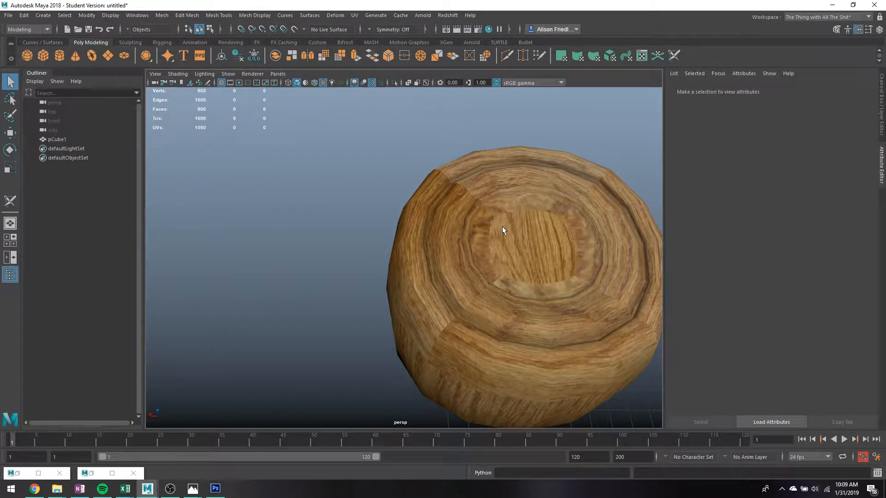
pyautogui.keyDown('alt'); pyautogui.moveTo(502, 226); pyautogui.dragTo(456, 221, button='middle'); pyautogui.keyUp('alt')
pyautogui.click(456, 220)
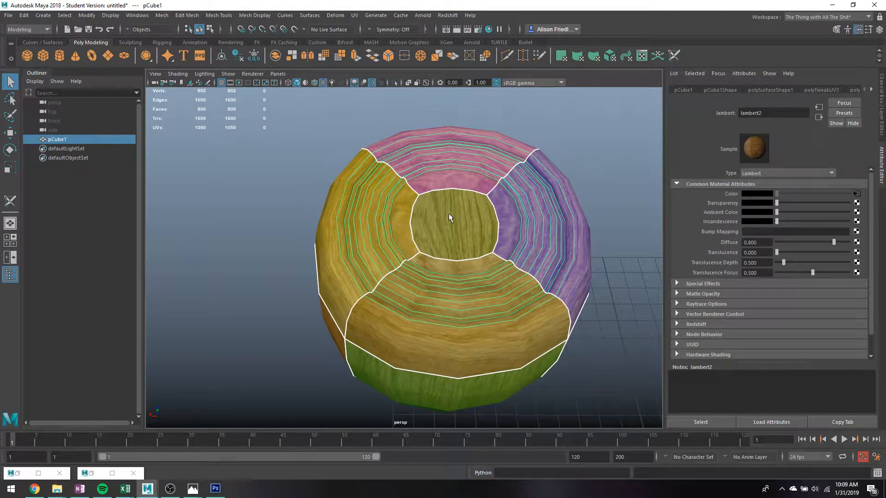
pyautogui.press('1')
pyautogui.click(279, 209)
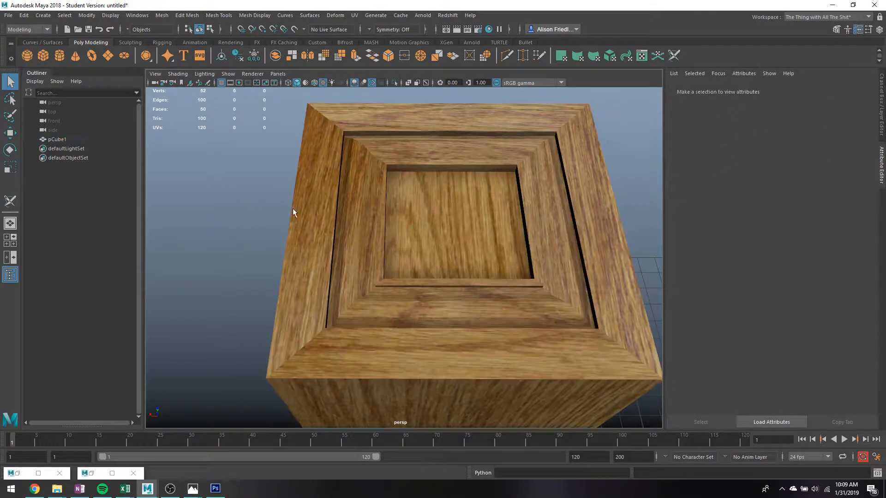
# Duplicate the cube, move the copy beside the original, and frame the view on it.
pyautogui.scroll(3, 396, 252)
pyautogui.keyDown('alt'); pyautogui.moveTo(396, 253); pyautogui.dragTo(370, 192); pyautogui.keyUp('alt')
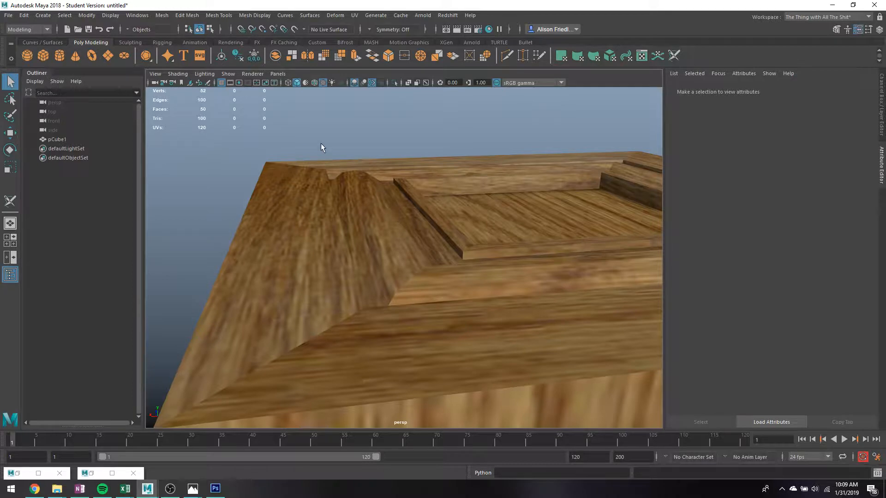
pyautogui.keyDown('alt'); pyautogui.moveTo(322, 147); pyautogui.dragTo(367, 192); pyautogui.keyUp('alt')
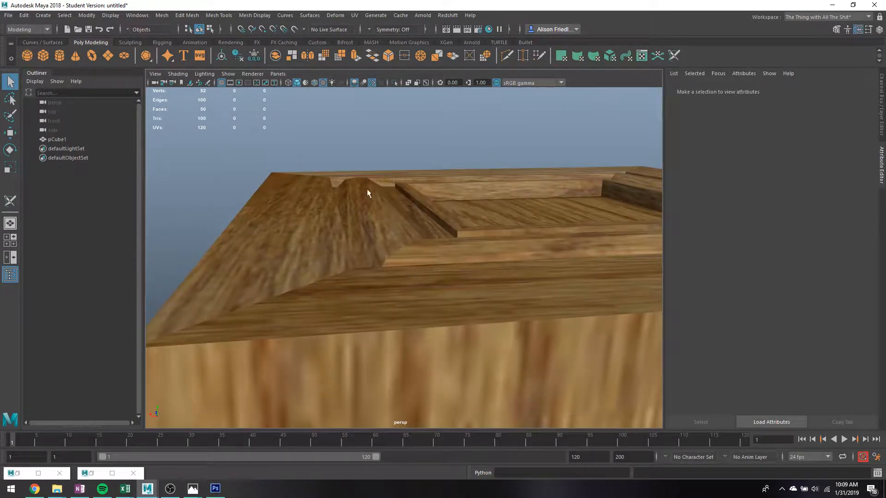
pyautogui.click(383, 184)
pyautogui.scroll(-10, 385, 185)
pyautogui.hotkey('ctrl', 'd')
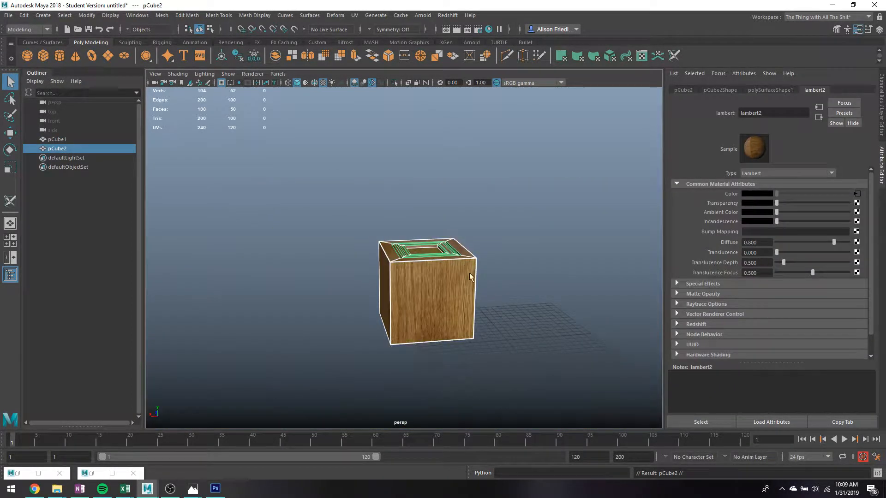
pyautogui.press('w')
pyautogui.keyDown('alt'); pyautogui.moveTo(461, 298); pyautogui.dragTo(547, 336); pyautogui.keyUp('alt')
pyautogui.press('f')
pyautogui.press('q')
# Insert edge loops on the smooth-previewed copy close to its front, back, left and right edges and just below its top edge.
pyautogui.moveTo(430, 166); pyautogui.dragTo(476, 151, button='right')
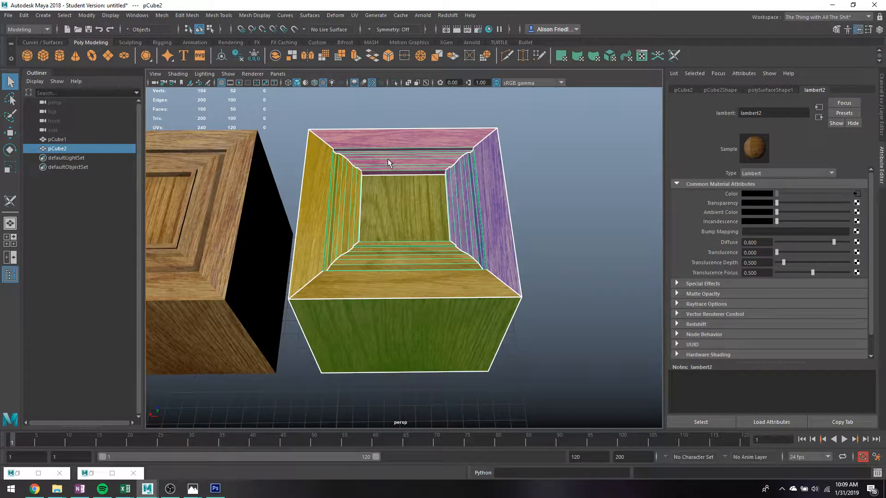
pyautogui.click(219, 16)
pyautogui.click(247, 87)
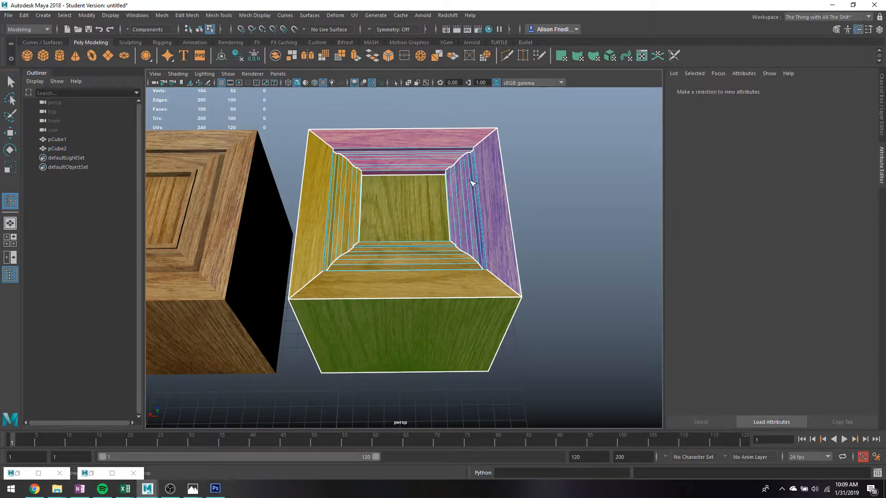
pyautogui.press('3')
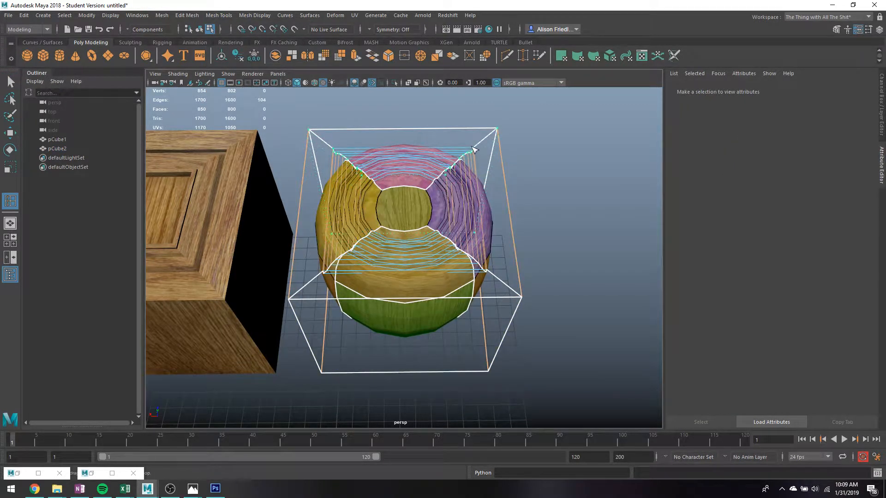
pyautogui.click(476, 152)
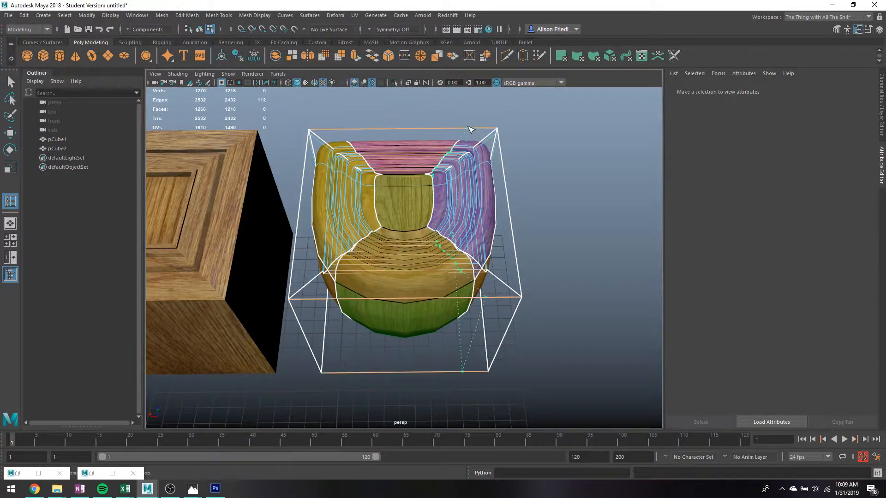
pyautogui.click(495, 132)
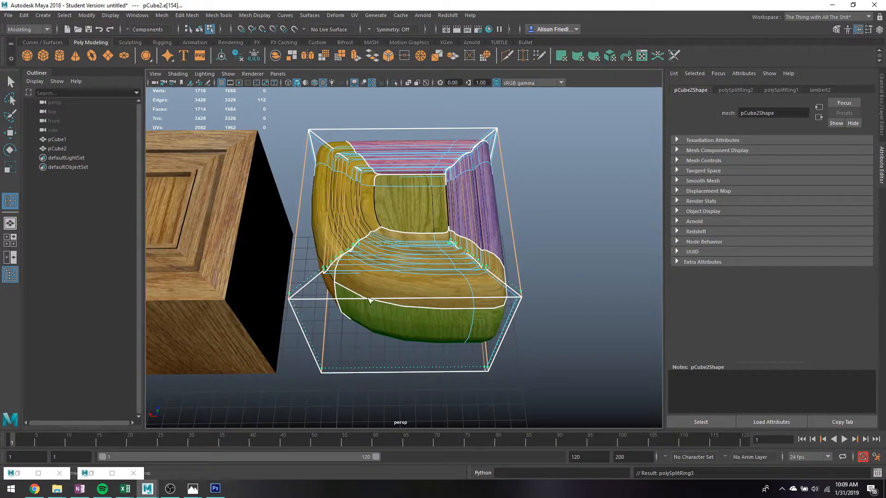
pyautogui.click(322, 303)
pyautogui.click(296, 303)
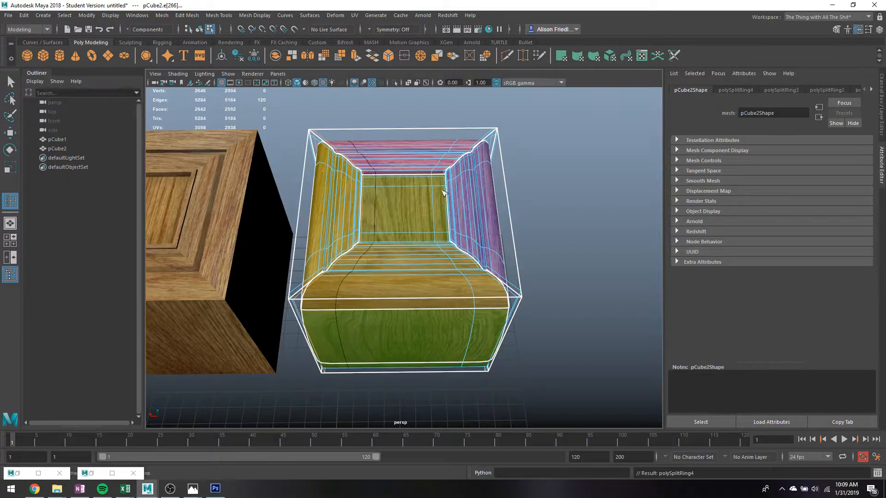
pyautogui.keyDown('alt'); pyautogui.moveTo(509, 301); pyautogui.dragTo(524, 218); pyautogui.keyUp('alt')
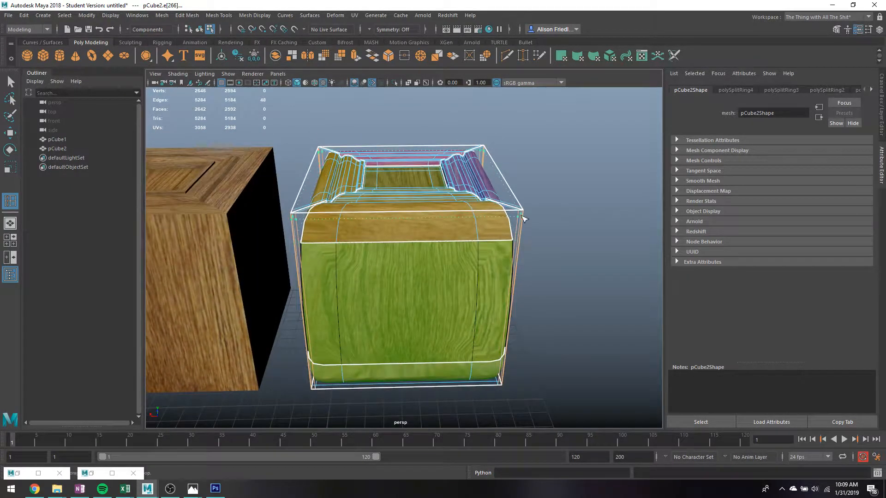
pyautogui.click(522, 212)
# With the copy unsmoothed, insert edge loops along the centre panel's recess wall and the wall of the frame's outer groove.
pyautogui.keyDown('alt'); pyautogui.moveTo(441, 162); pyautogui.dragTo(459, 209); pyautogui.keyUp('alt')
pyautogui.scroll(7, 457, 203)
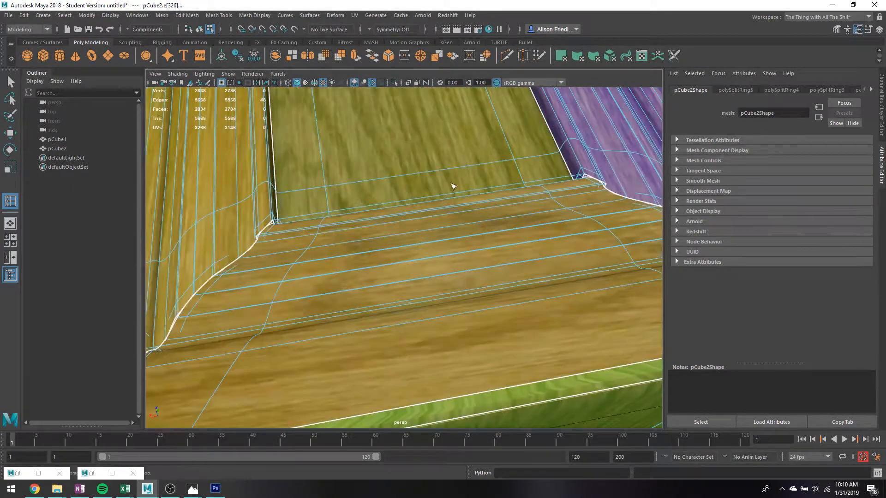
pyautogui.keyDown('alt'); pyautogui.moveTo(463, 160); pyautogui.dragTo(413, 315, button='middle'); pyautogui.keyUp('alt')
pyautogui.scroll(-3, 434, 203)
pyautogui.keyDown('alt'); pyautogui.moveTo(440, 213); pyautogui.dragTo(431, 182); pyautogui.keyUp('alt')
pyautogui.scroll(5, 430, 181)
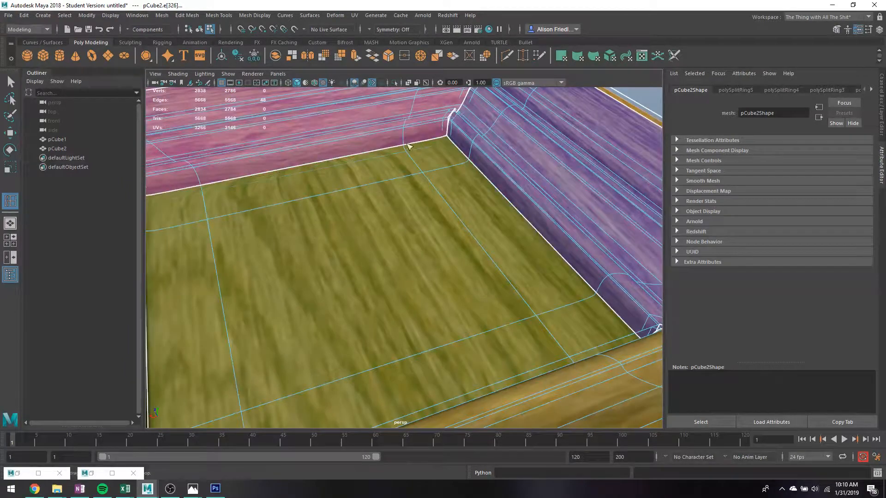
pyautogui.press('1')
pyautogui.click(450, 135)
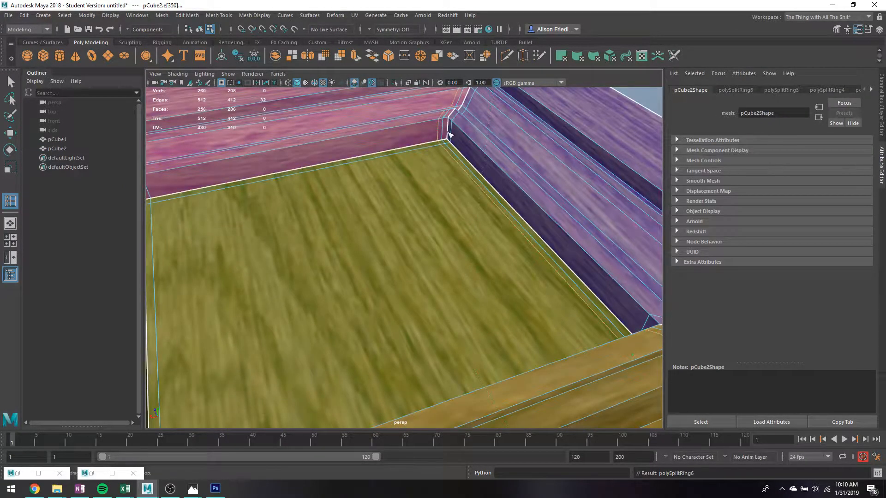
pyautogui.click(448, 134)
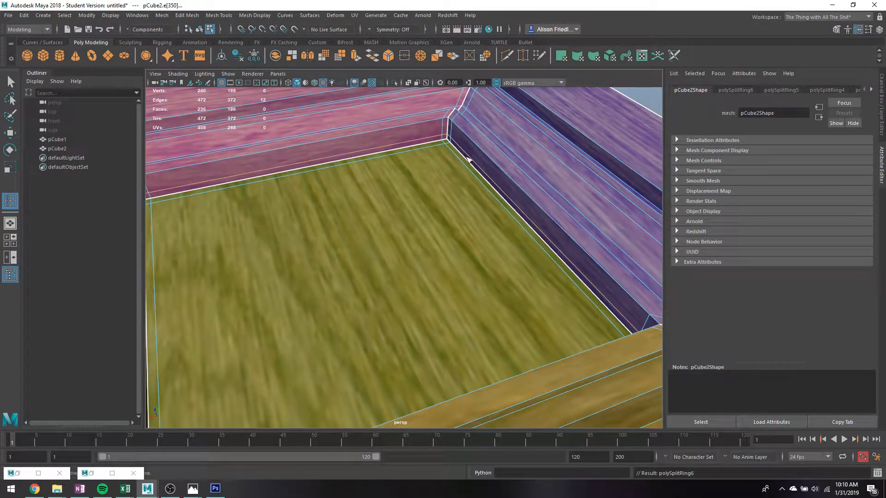
pyautogui.scroll(-3, 487, 170)
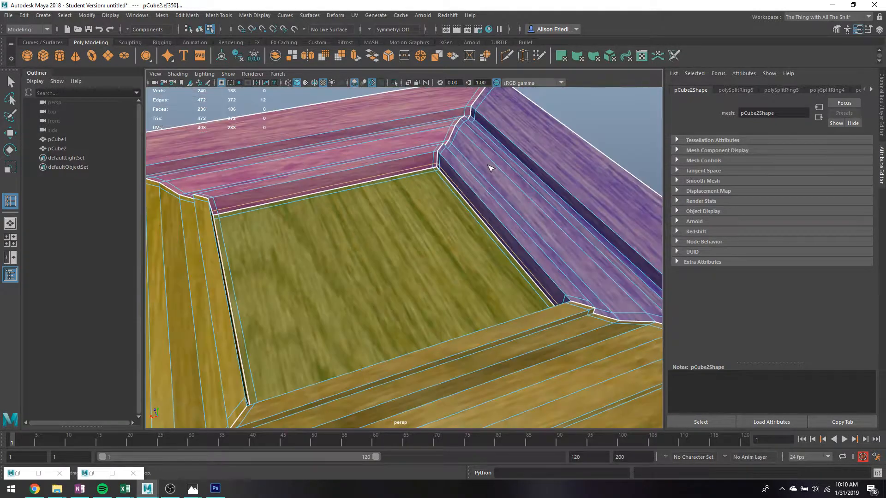
pyautogui.click(471, 111)
# Smooth the copy, return to object mode, and examine its framed face against the original cube.
pyautogui.press('3')
pyautogui.scroll(-5, 489, 143)
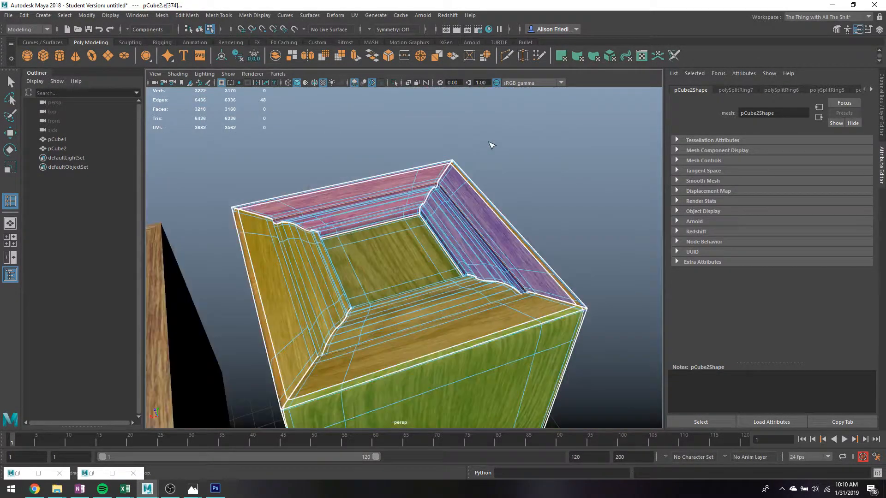
pyautogui.rightClick(462, 178)
pyautogui.moveTo(464, 180); pyautogui.dragTo(524, 162, button='right')
pyautogui.keyDown('alt'); pyautogui.moveTo(538, 234); pyautogui.dragTo(518, 280); pyautogui.keyUp('alt')
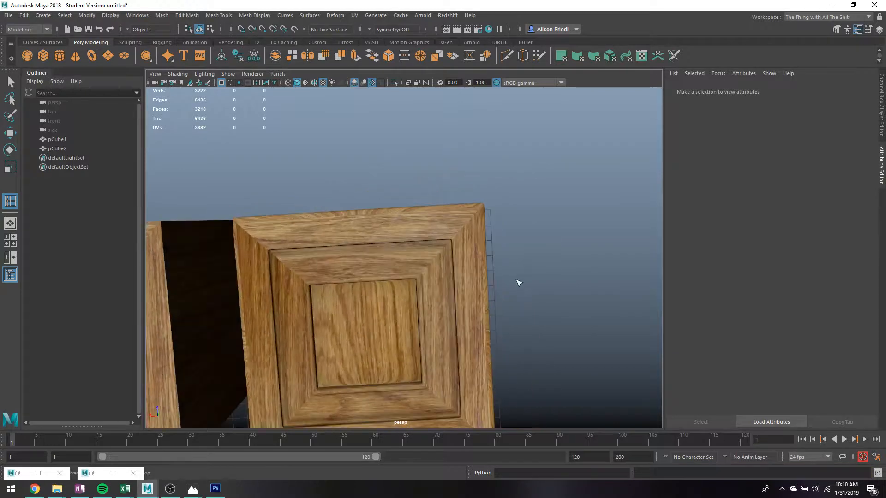
pyautogui.keyDown('alt'); pyautogui.moveTo(518, 280); pyautogui.dragTo(545, 172, button='middle'); pyautogui.keyUp('alt')
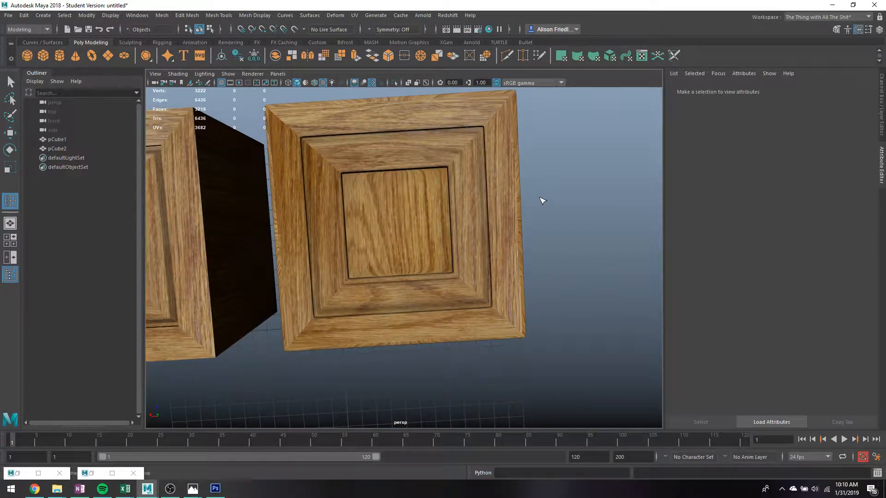
# Unsmooth the copy and insert an edge loop around the top frame close to its outer edge.
pyautogui.click(507, 108)
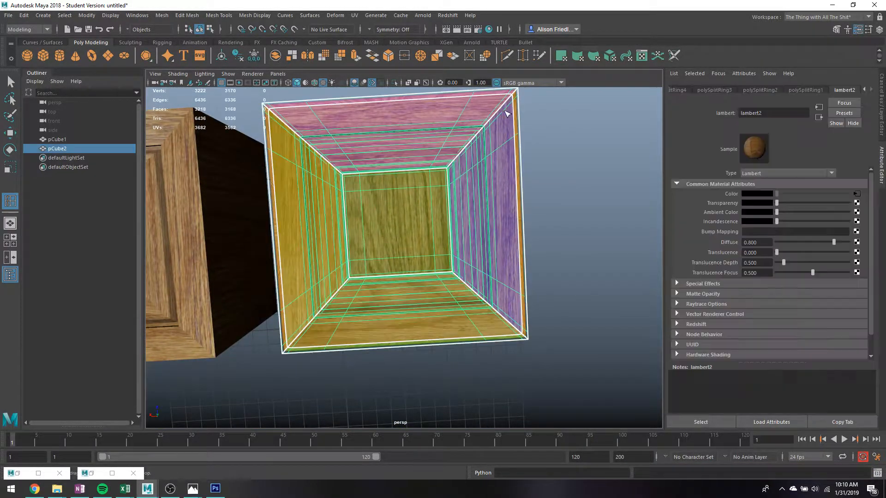
pyautogui.keyDown('alt'); pyautogui.moveTo(510, 112); pyautogui.dragTo(491, 237); pyautogui.keyUp('alt')
pyautogui.scroll(4, 552, 208)
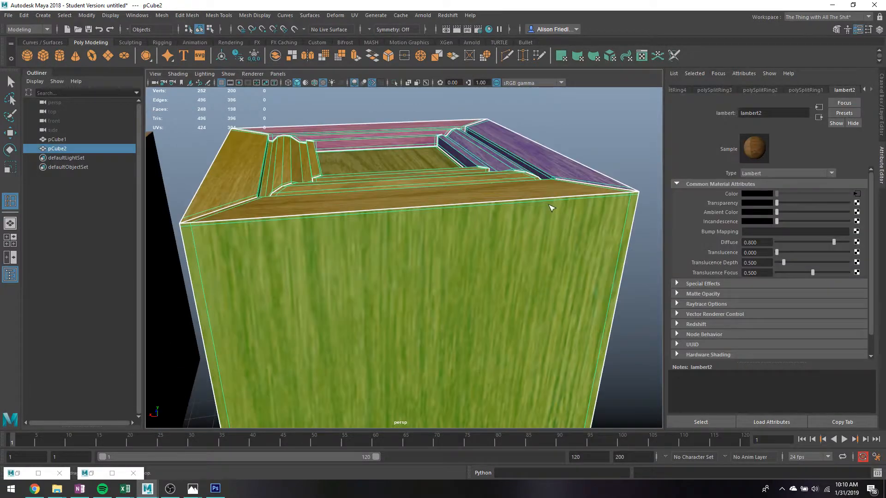
pyautogui.keyDown('alt'); pyautogui.moveTo(552, 208); pyautogui.dragTo(591, 224); pyautogui.keyUp('alt')
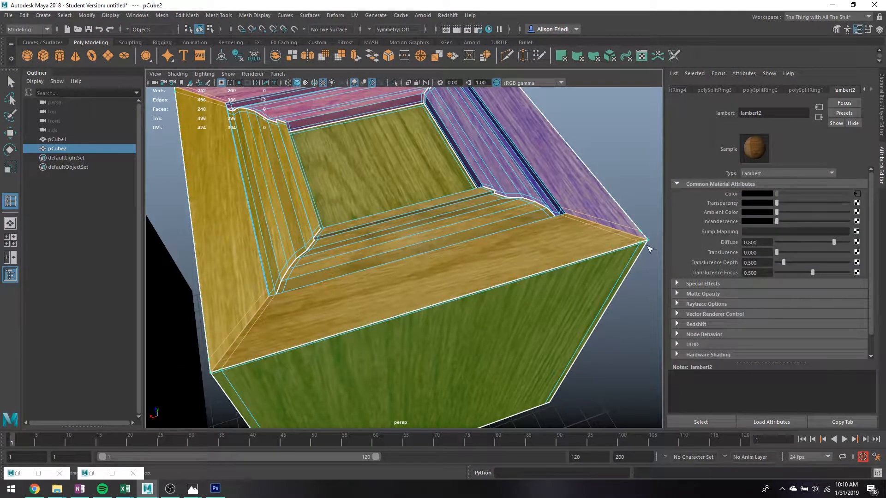
pyautogui.click(643, 246)
# Check the copy in wireframe and smoothed plain shading, and return it to textured display with the Select tool active.
pyautogui.press('4')
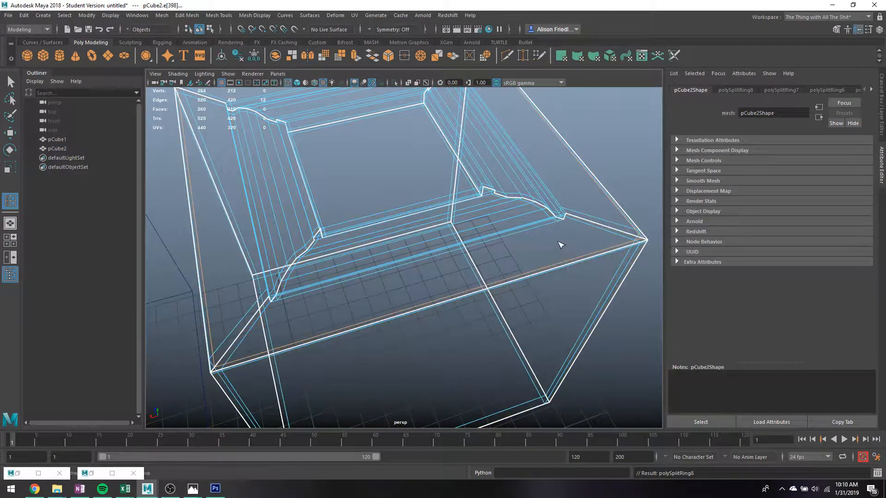
pyautogui.click(572, 161)
pyautogui.press('3')
pyautogui.press('5')
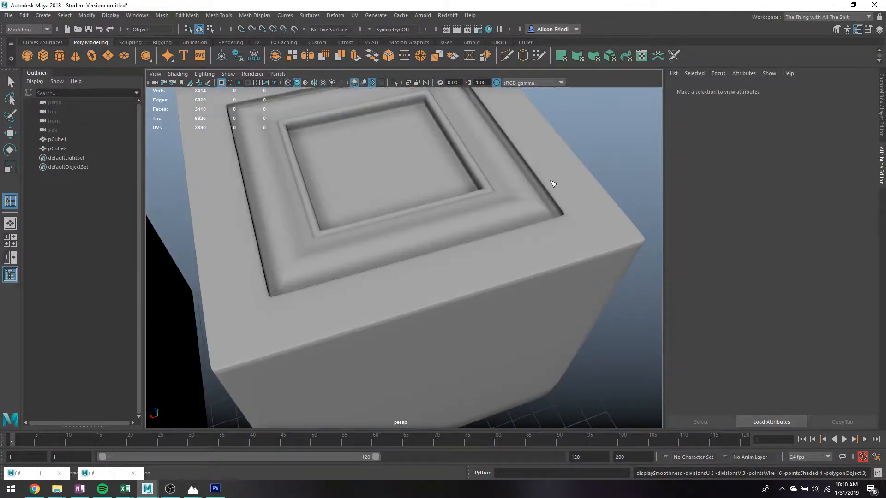
pyautogui.click(557, 186)
pyautogui.press('6')
pyautogui.press('q')
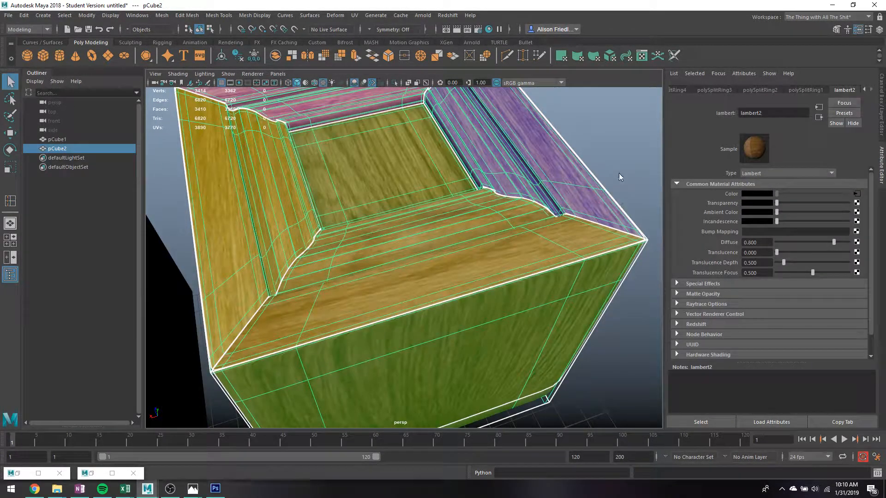
# Examine the deselected copy's framed face and the grain around its lower edge, and select the copy.
pyautogui.click(624, 170)
pyautogui.keyDown('alt'); pyautogui.moveTo(624, 170); pyautogui.dragTo(561, 329); pyautogui.keyUp('alt')
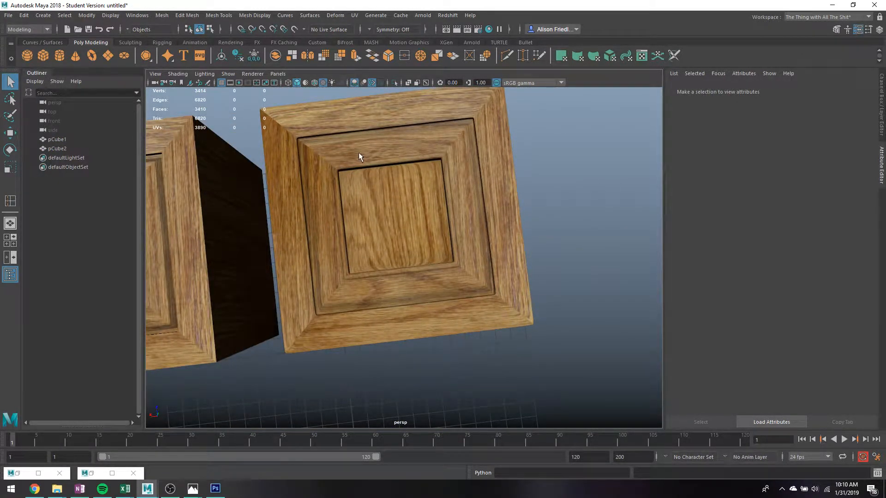
pyautogui.keyDown('alt'); pyautogui.moveTo(360, 157); pyautogui.dragTo(528, 231); pyautogui.keyUp('alt')
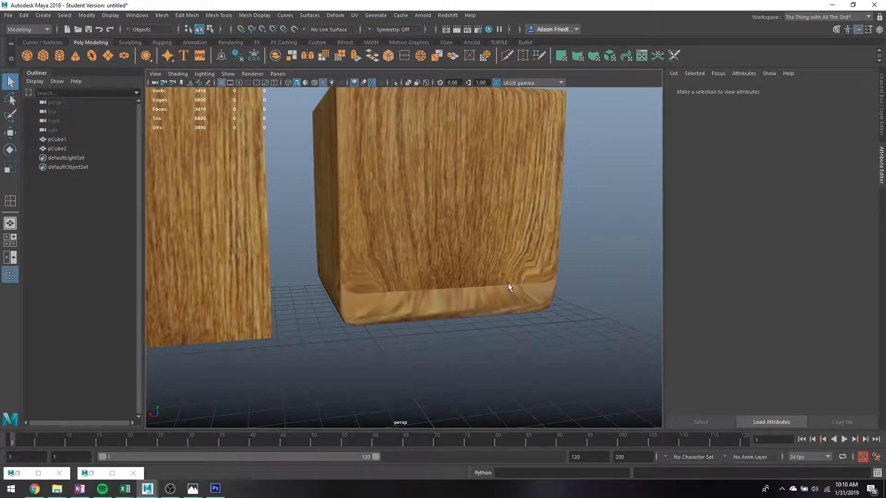
pyautogui.click(403, 300)
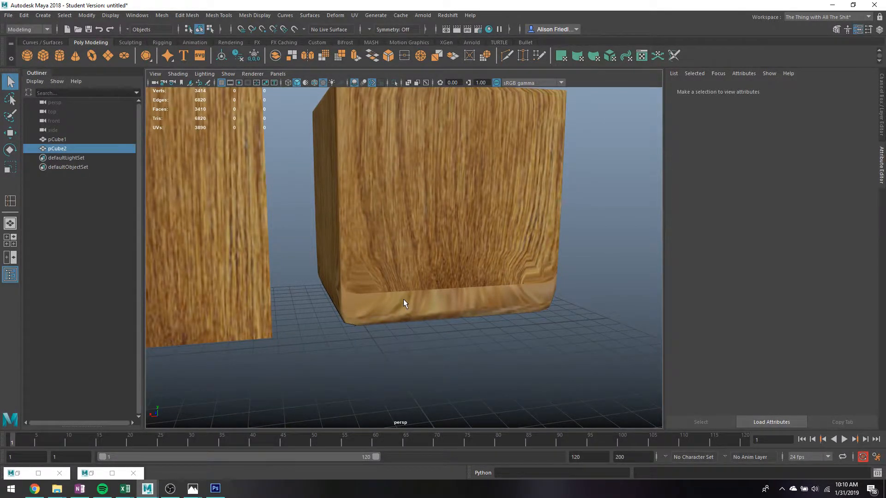
# Examine the grain along the deselected copy's lower edge, and compare the copy unsmoothed and smoothed.
pyautogui.click(574, 261)
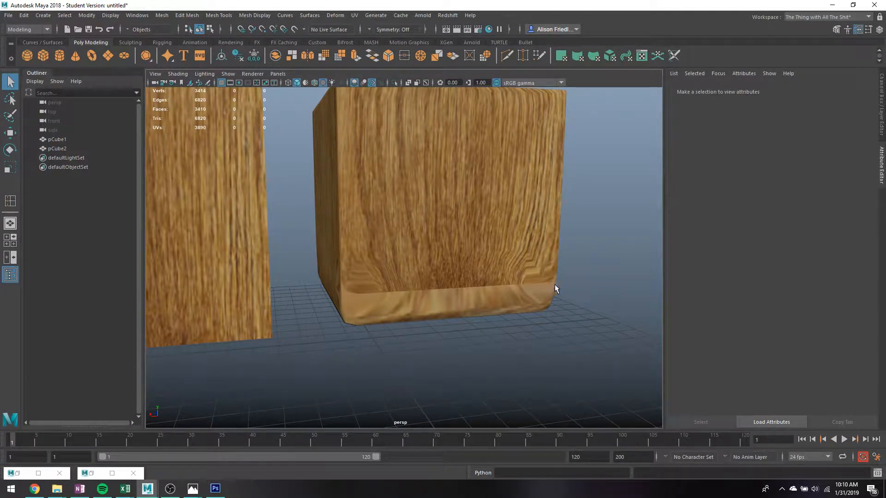
pyautogui.scroll(3, 572, 308)
pyautogui.keyDown('alt'); pyautogui.moveTo(576, 314); pyautogui.dragTo(564, 267, button='middle'); pyautogui.keyUp('alt')
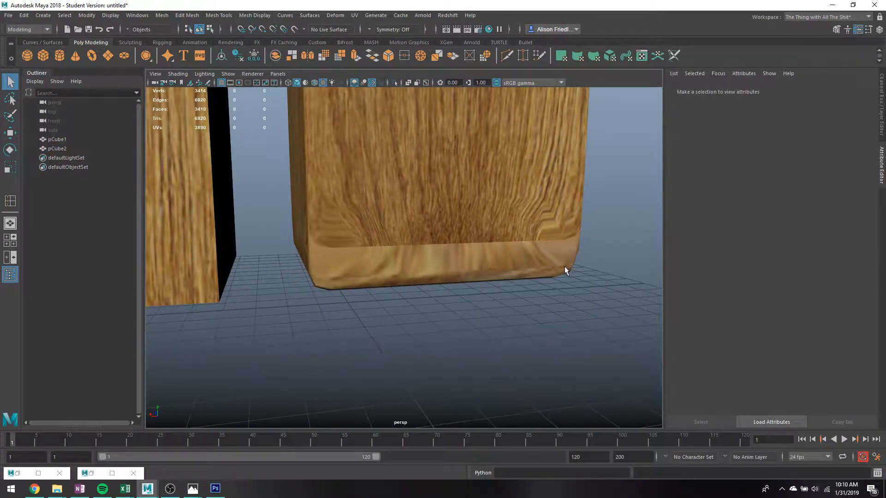
pyautogui.click(581, 223)
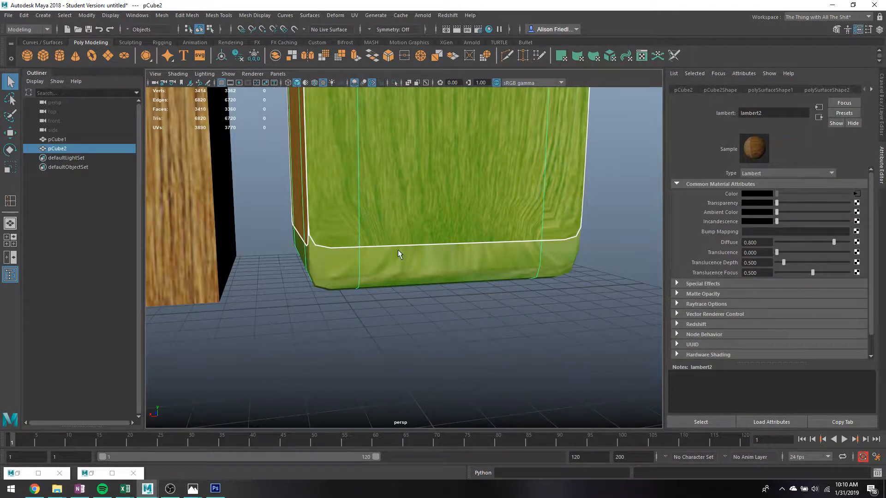
pyautogui.press('1')
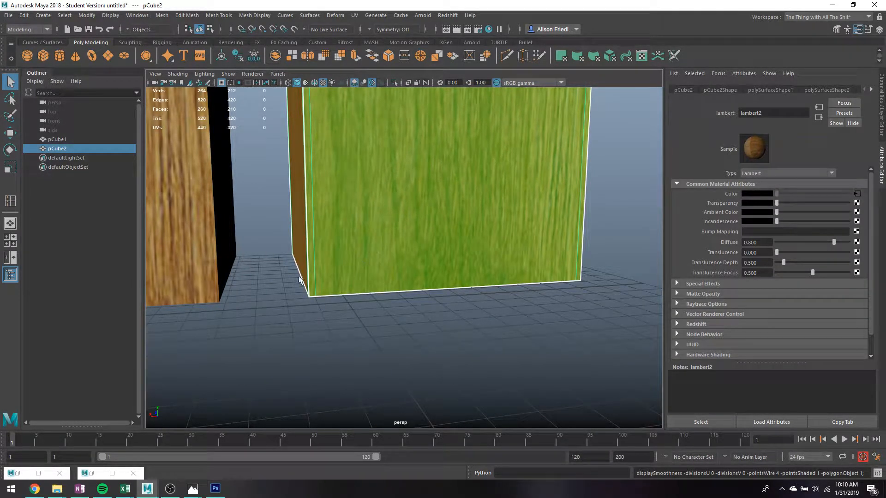
pyautogui.press('3')
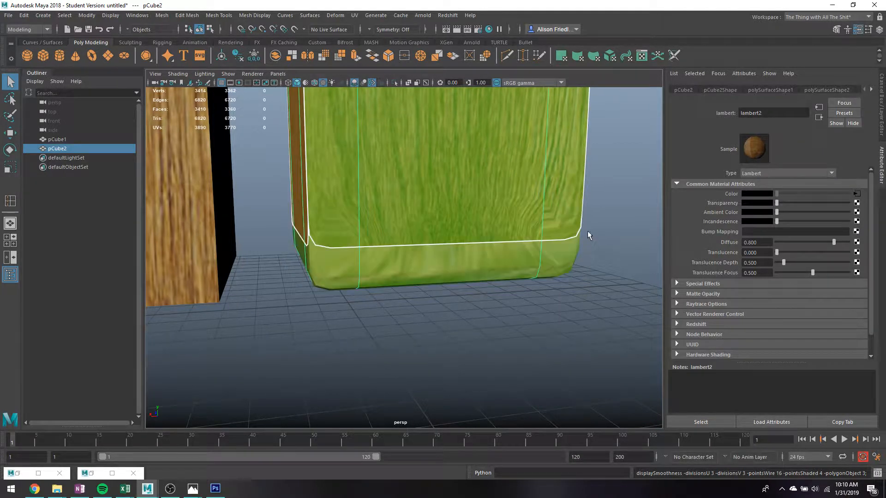
# Insert an edge loop around the copy's sides very close to the lower edge, return to object mode, and inspect the deselected result.
pyautogui.press('g')
pyautogui.moveTo(585, 202); pyautogui.dragTo(585, 206)
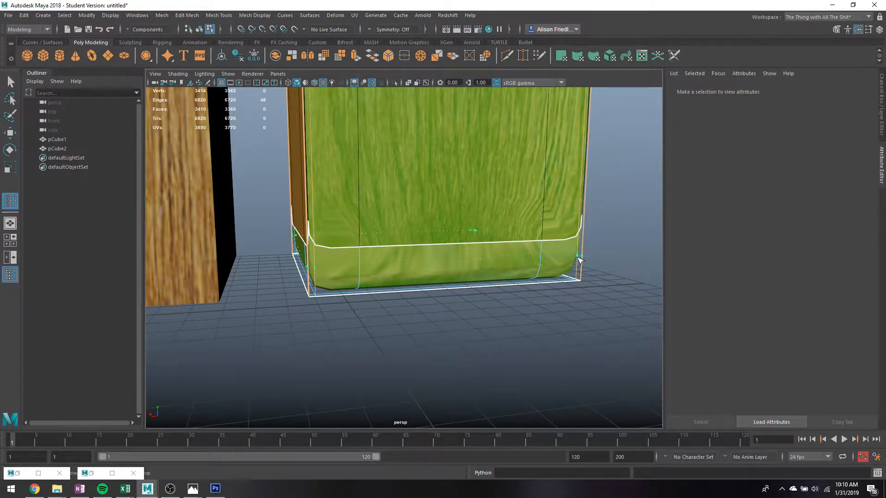
pyautogui.click(578, 278)
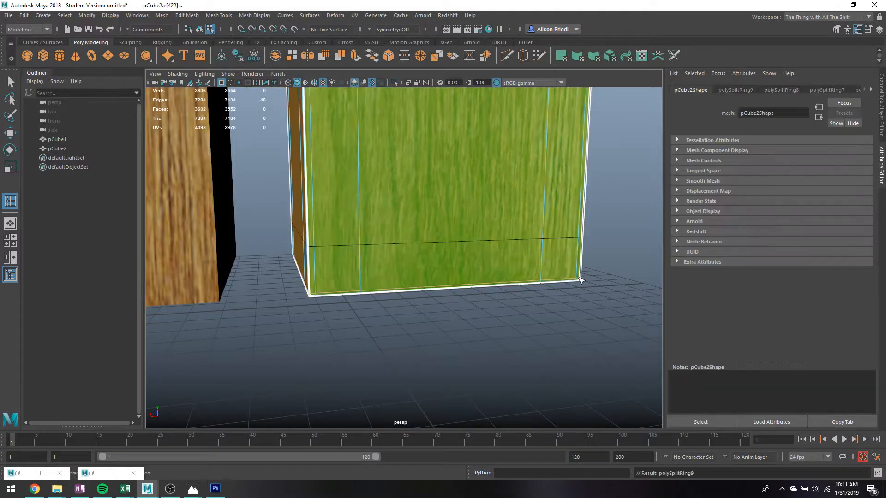
pyautogui.moveTo(514, 219); pyautogui.dragTo(589, 204, button='right')
pyautogui.click(605, 236)
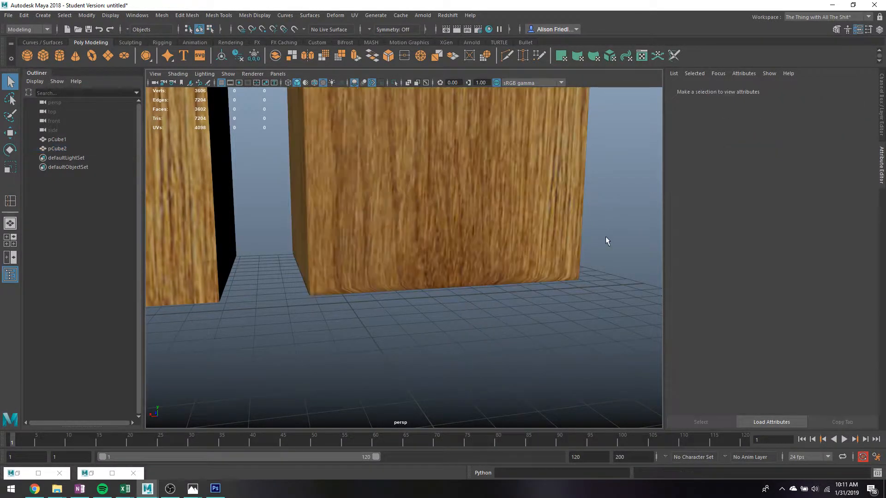
pyautogui.scroll(4, 445, 290)
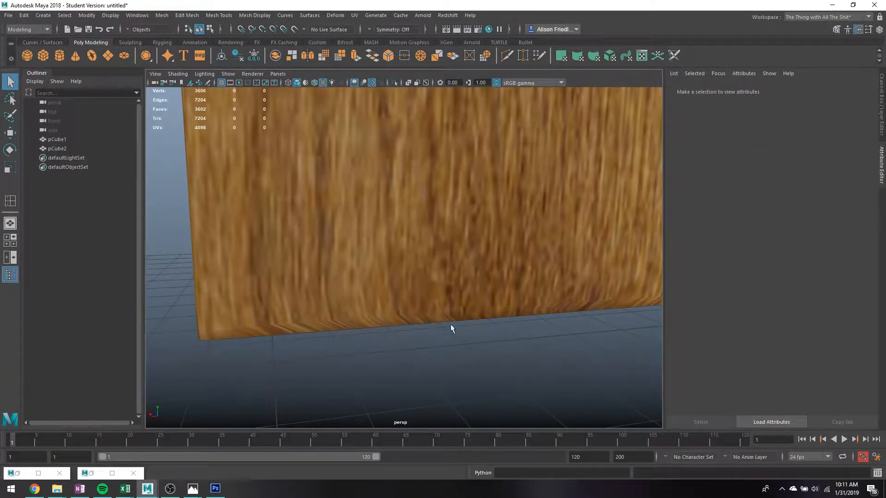
pyautogui.scroll(2, 508, 299)
# Unsmooth the copy, insert a second edge loop just above the lowest one, and show it smoothed and deselected in object mode.
pyautogui.click(498, 251)
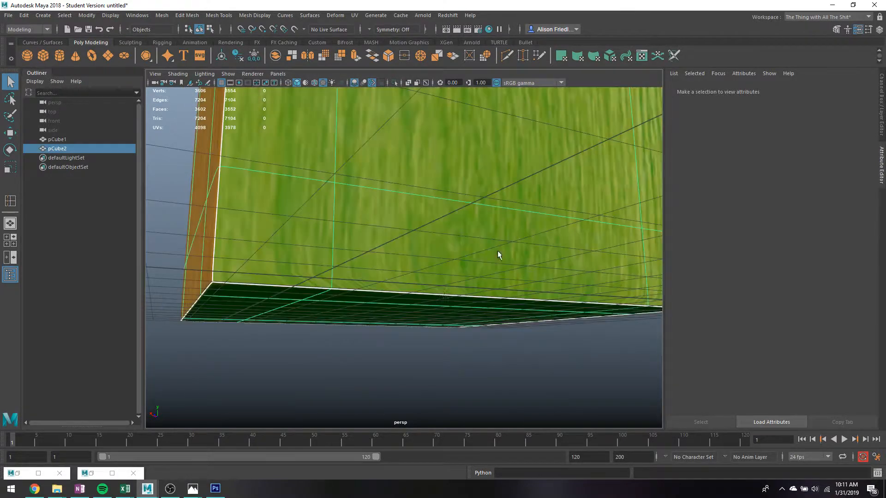
pyautogui.press('1')
pyautogui.keyDown('alt'); pyautogui.moveTo(391, 273); pyautogui.dragTo(379, 279); pyautogui.keyUp('alt')
pyautogui.press('g')
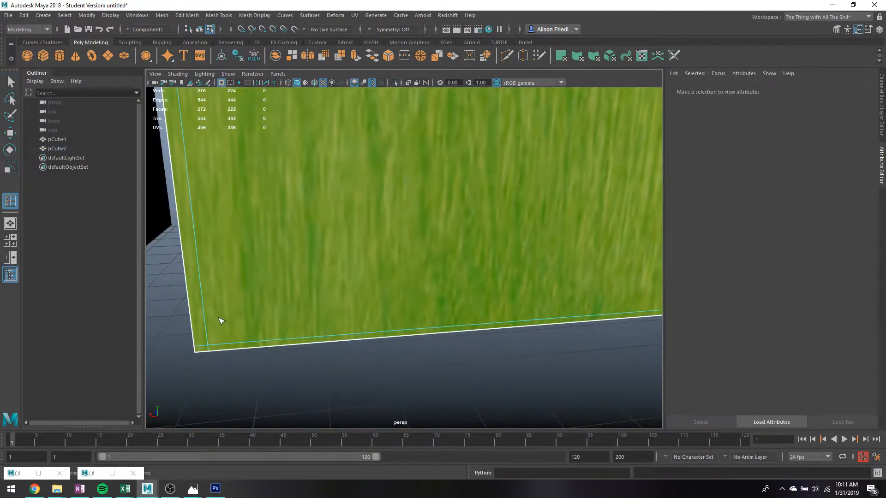
pyautogui.click(215, 339)
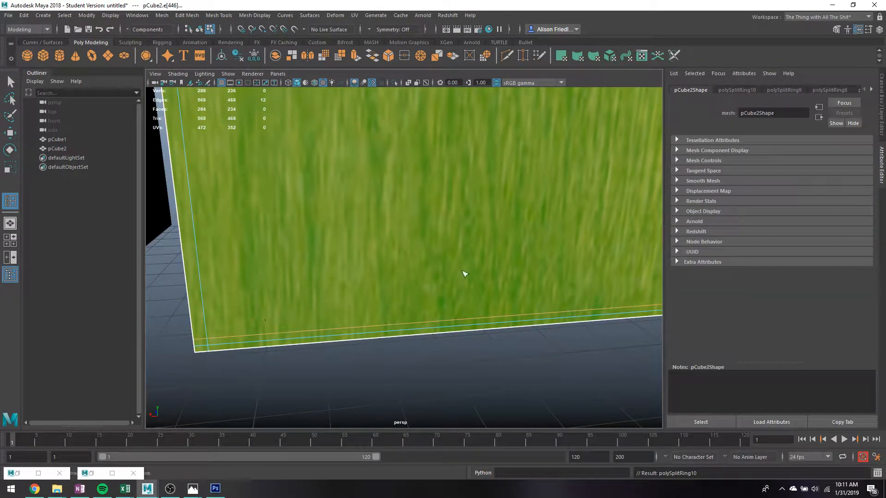
pyautogui.press('3')
pyautogui.press('q')
pyautogui.moveTo(437, 197); pyautogui.dragTo(493, 183, button='right')
pyautogui.click(537, 380)
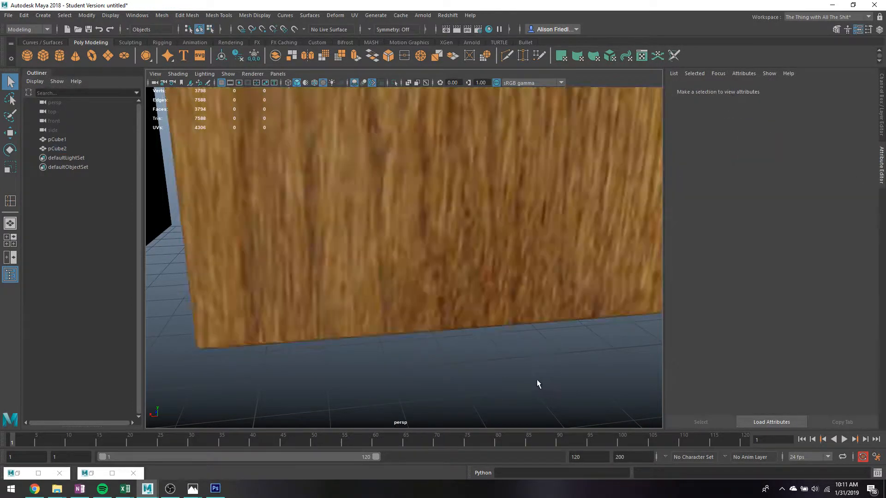
# Compare the copy's lower edges unsmoothed and smoothed, and examine the deselected cube up to its framed face.
pyautogui.keyDown('alt'); pyautogui.moveTo(537, 384); pyautogui.dragTo(436, 315); pyautogui.keyUp('alt')
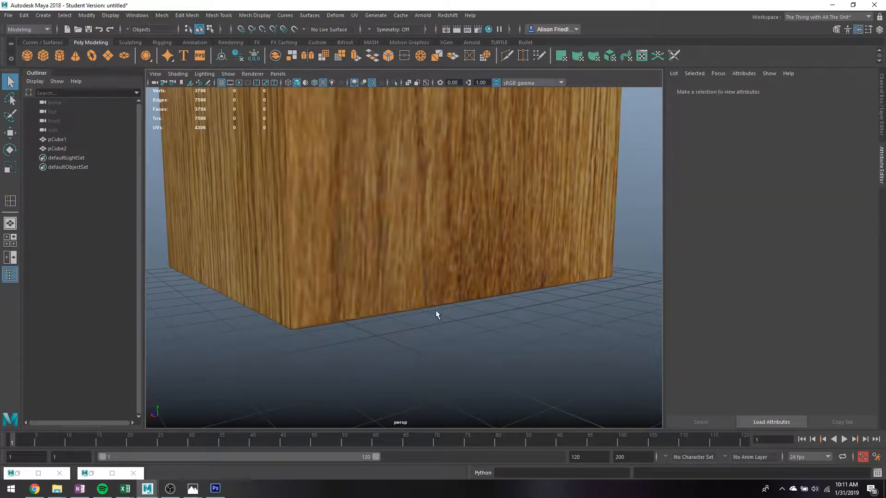
pyautogui.click(383, 284)
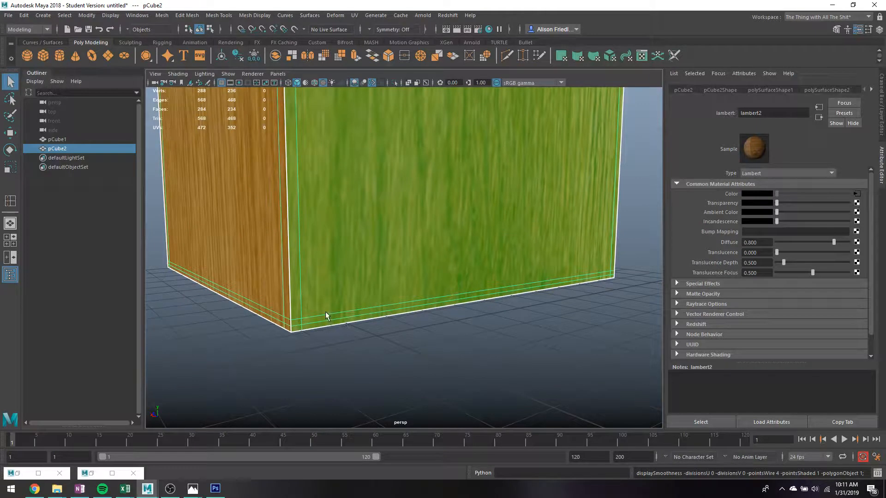
pyautogui.press('3')
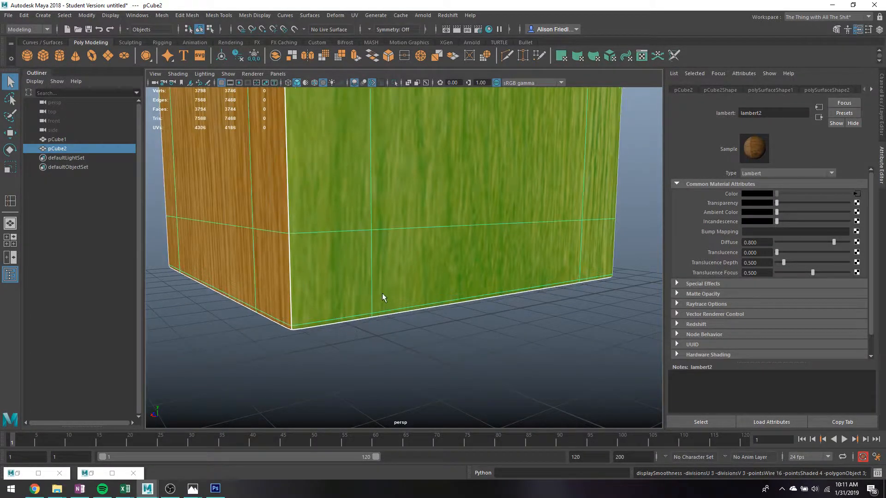
pyautogui.moveTo(480, 222); pyautogui.dragTo(517, 209, button='right')
pyautogui.keyDown('alt'); pyautogui.moveTo(631, 241); pyautogui.dragTo(558, 317); pyautogui.keyUp('alt')
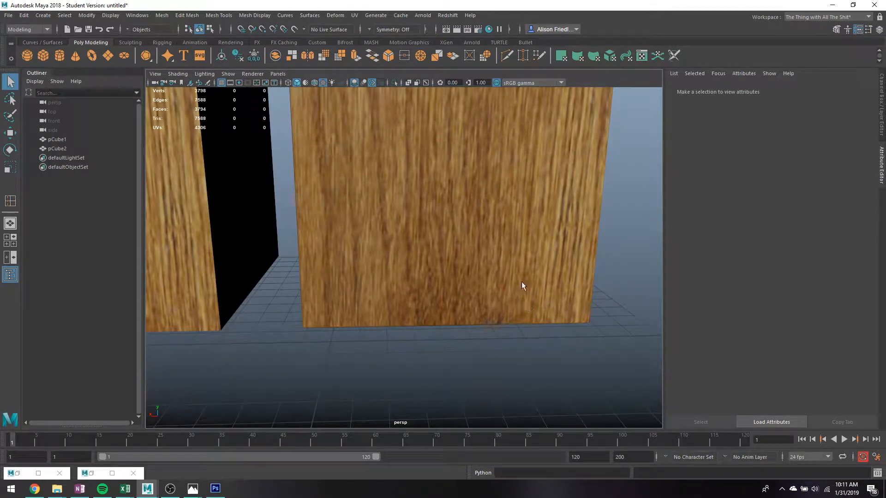
pyautogui.keyDown('alt'); pyautogui.moveTo(522, 283); pyautogui.dragTo(490, 193); pyautogui.keyUp('alt')
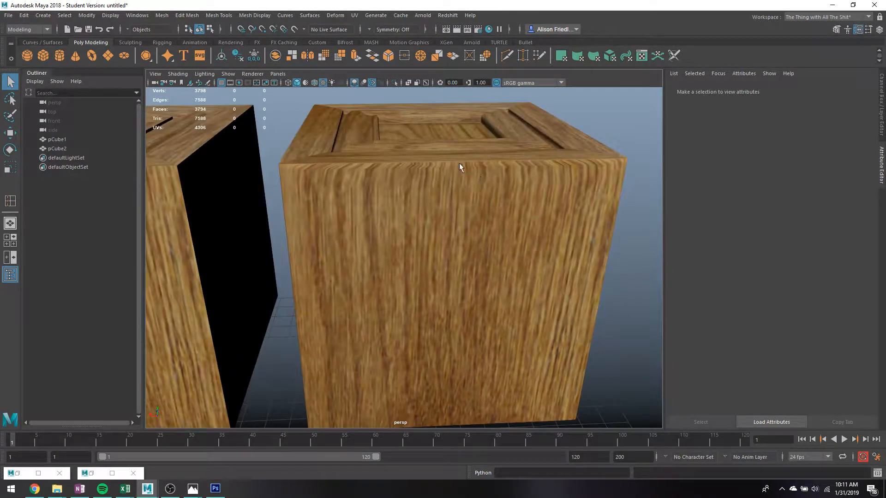
# Unsmooth the copy and insert an edge loop around its sides just below the framed face.
pyautogui.press('g')
pyautogui.click(501, 181)
pyautogui.press('1')
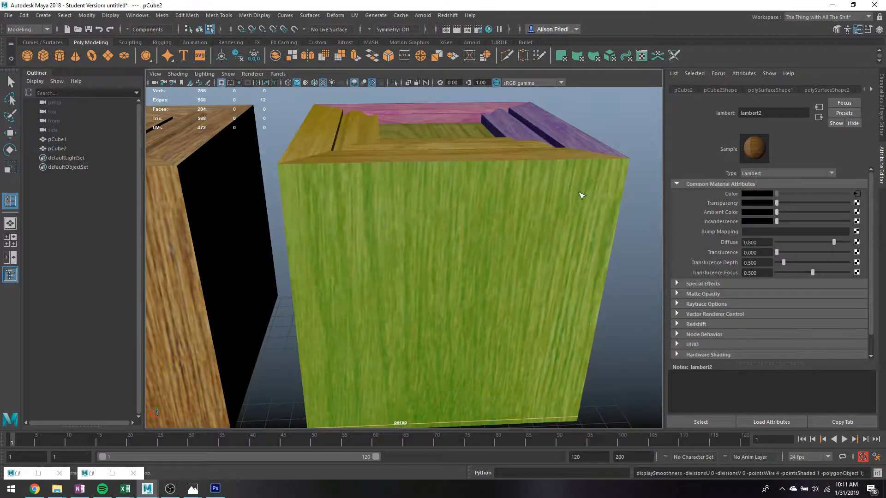
pyautogui.press('q')
pyautogui.press('g')
pyautogui.press('1')
pyautogui.scroll(2, 634, 174)
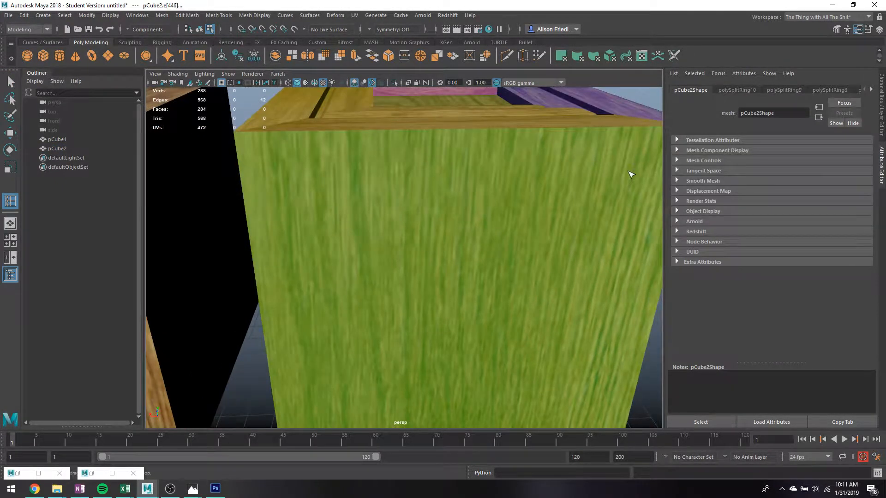
pyautogui.press('3')
pyautogui.press('1')
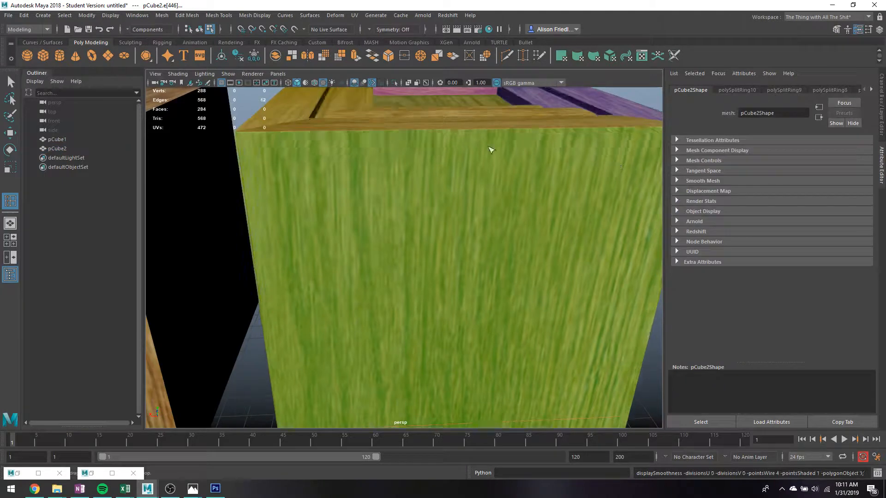
pyautogui.click(240, 159)
pyautogui.hotkey('ctrl', 'z')
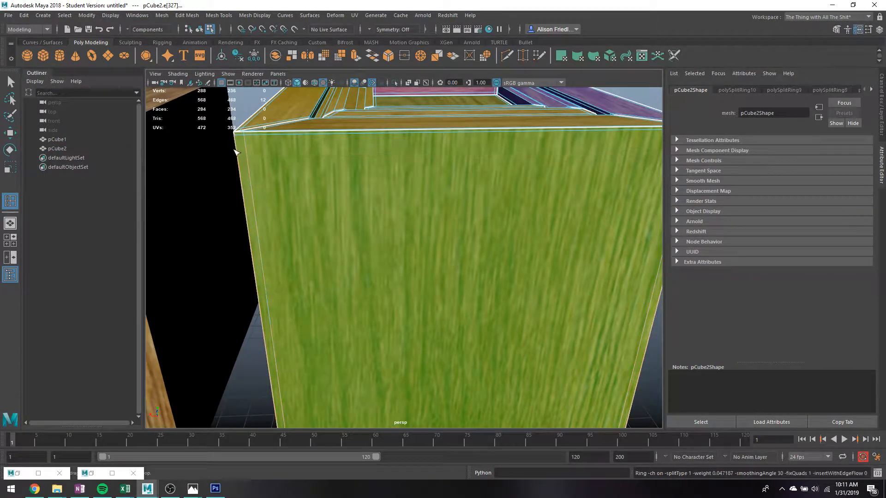
pyautogui.click(238, 140)
# Smooth the copy, return to object mode, and examine a mitred corner of its framed face while deselected.
pyautogui.press('q')
pyautogui.moveTo(348, 144); pyautogui.dragTo(375, 130, button='right')
pyautogui.press('3')
pyautogui.keyDown('alt'); pyautogui.moveTo(392, 171); pyautogui.dragTo(296, 124, button='right'); pyautogui.keyUp('alt')
pyautogui.click(297, 124)
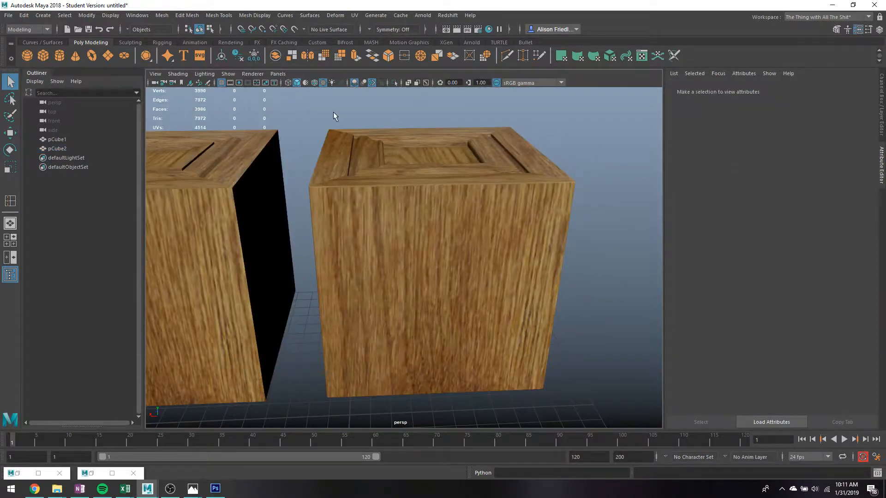
pyautogui.keyDown('alt'); pyautogui.moveTo(333, 112); pyautogui.dragTo(345, 197); pyautogui.keyUp('alt')
pyautogui.scroll(3, 323, 320)
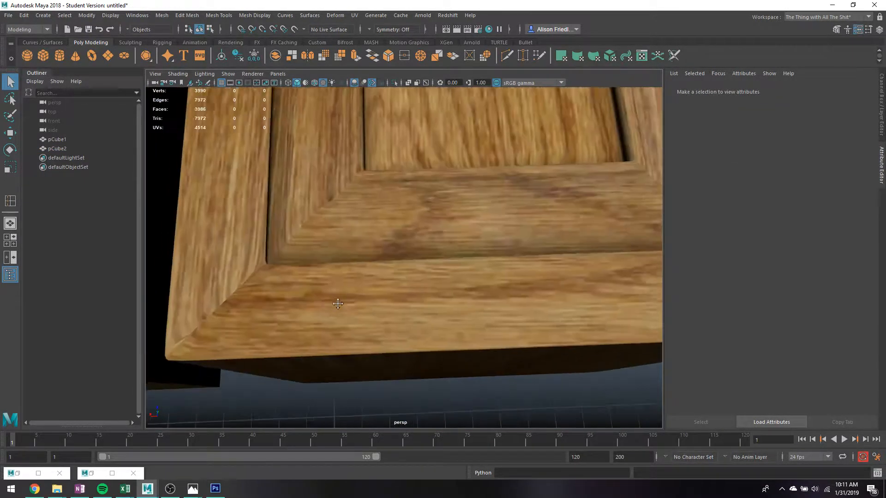
pyautogui.scroll(-2, 326, 267)
# Unsmooth the copy, insert another edge loop around the frame close to its outer edge, and return to smoothed, deselected object mode.
pyautogui.click(326, 267)
pyautogui.press('1')
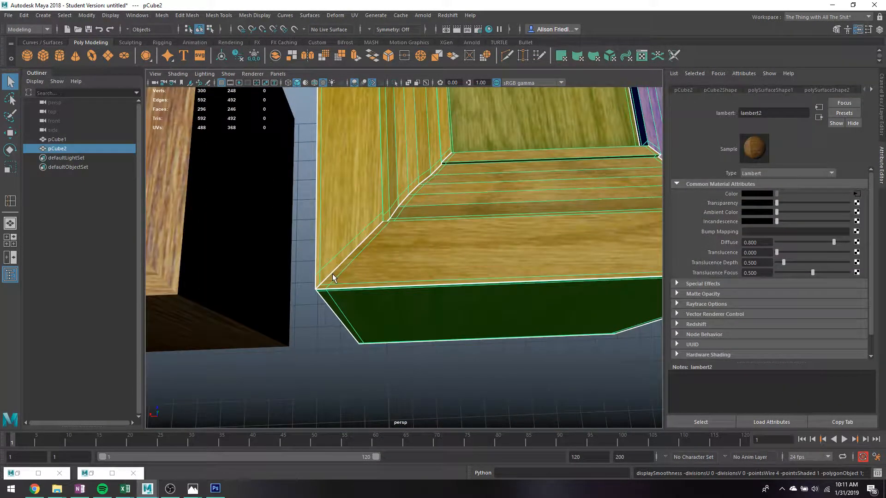
pyautogui.press('g')
pyautogui.moveTo(329, 274); pyautogui.dragTo(323, 283)
pyautogui.press('3')
pyautogui.press('q')
pyautogui.moveTo(351, 216); pyautogui.dragTo(380, 199, button='right')
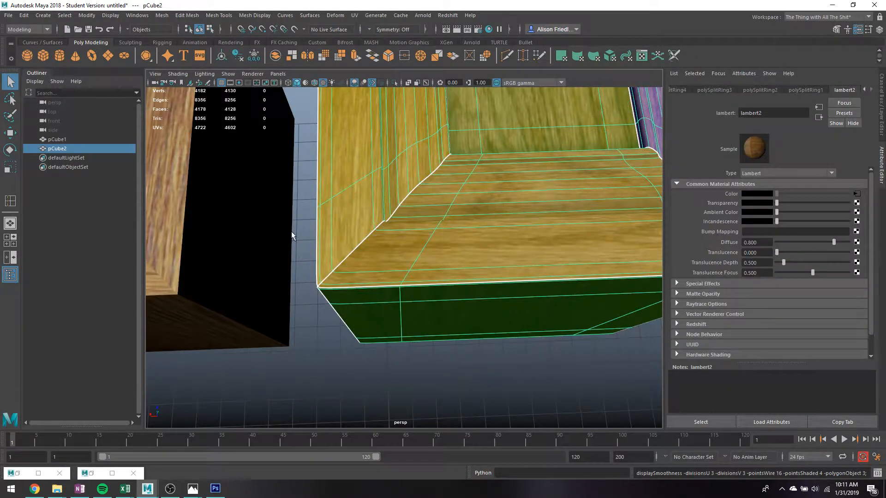
pyautogui.click(290, 233)
# Select the copy and restore the minimized UV Toolkit and UV Editor windows.
pyautogui.scroll(-5, 412, 259)
pyautogui.keyDown('alt'); pyautogui.moveTo(485, 240); pyautogui.dragTo(435, 261, button='middle'); pyautogui.keyUp('alt')
pyautogui.click(477, 216)
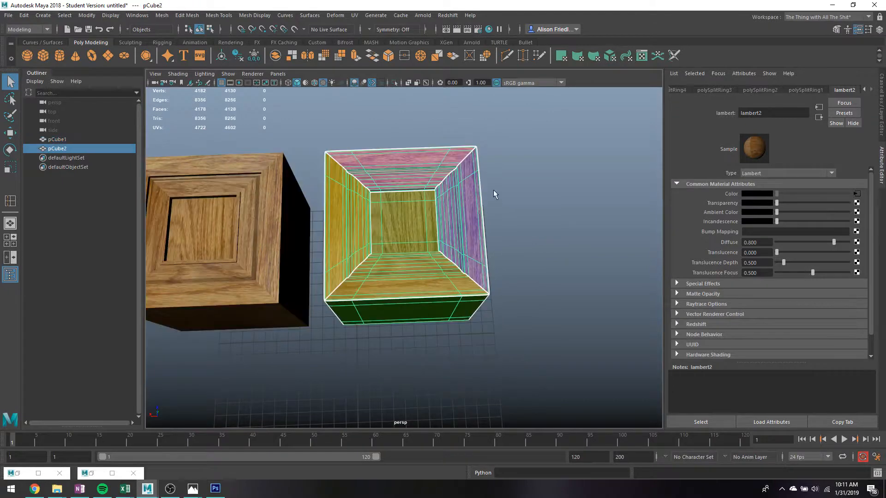
pyautogui.rightClick(457, 180)
pyautogui.click(92, 472)
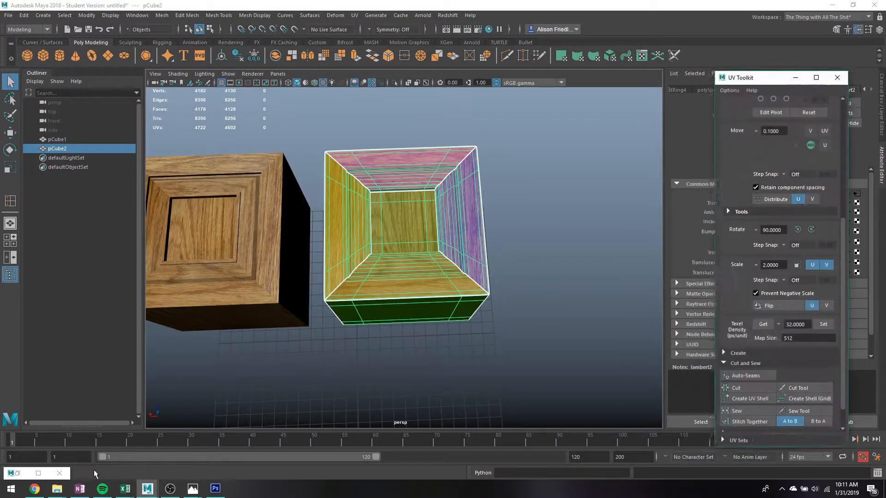
pyautogui.click(17, 474)
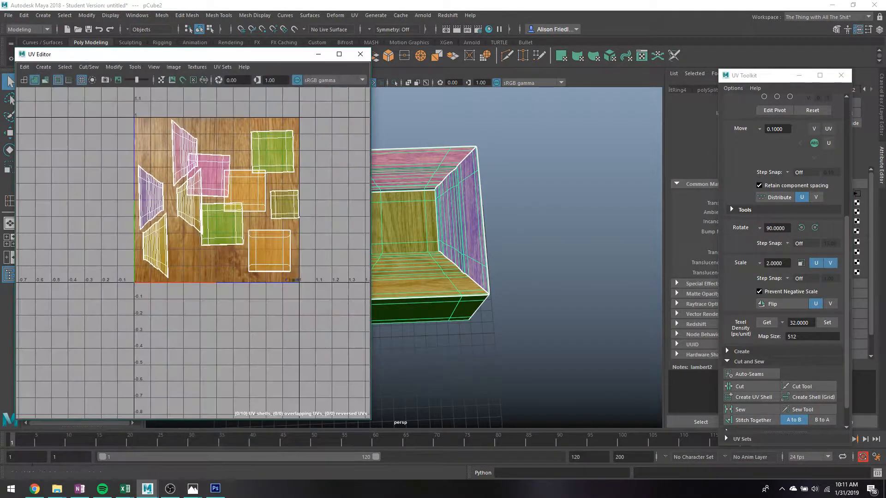
# Examine the copy's inset centre panel and its grain up close, both selected and deselected.
pyautogui.scroll(3, 494, 198)
pyautogui.scroll(2, 531, 231)
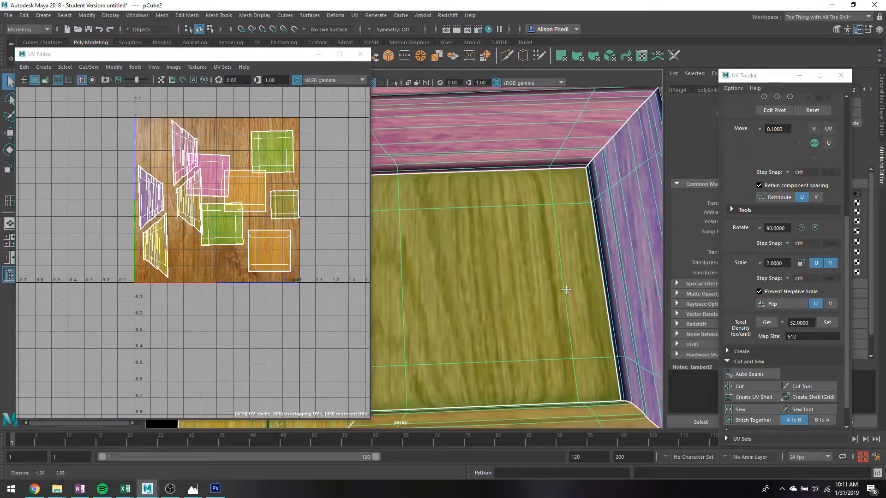
pyautogui.scroll(-5, 566, 289)
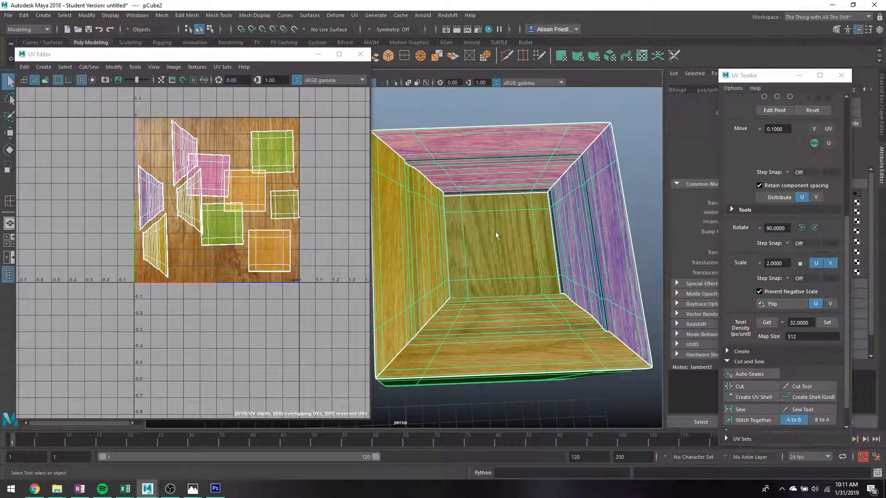
pyautogui.moveTo(494, 231); pyautogui.dragTo(516, 151, button='right')
pyautogui.click(516, 108)
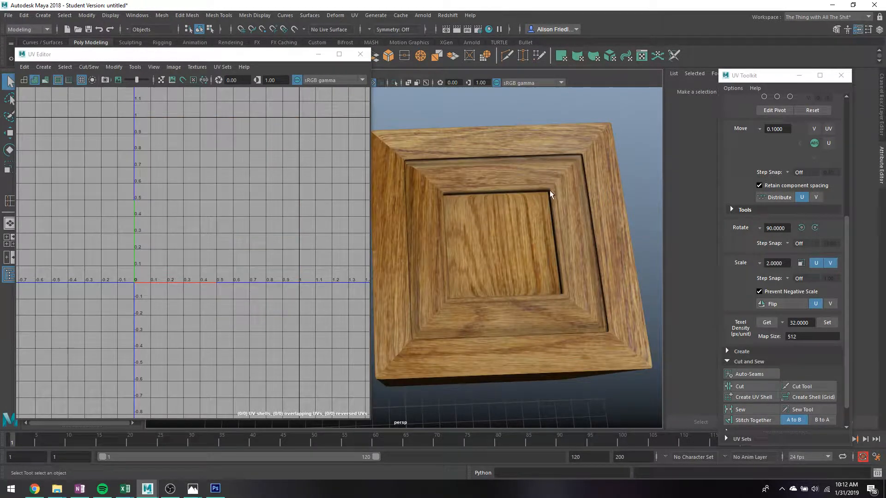
# Select the copy and insert an edge loop across the inset centre panel close to its upper edge.
pyautogui.click(529, 196)
pyautogui.scroll(3, 512, 197)
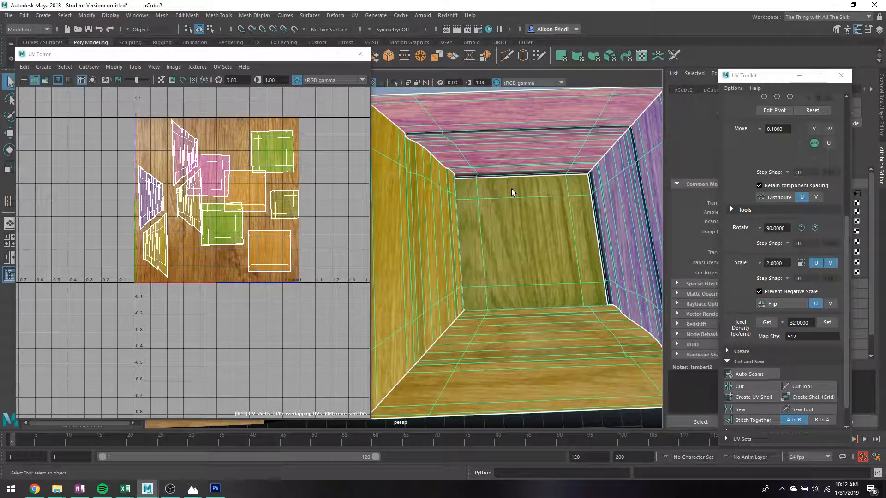
pyautogui.press('g')
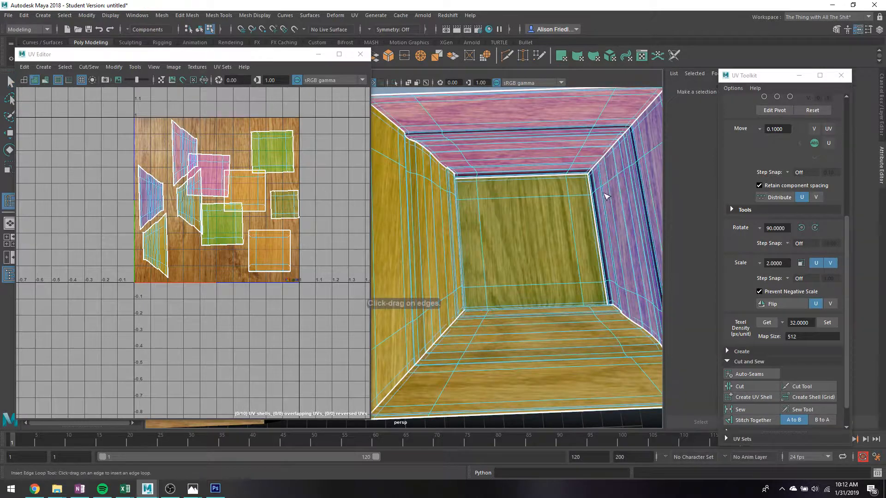
pyautogui.moveTo(606, 197); pyautogui.dragTo(603, 173)
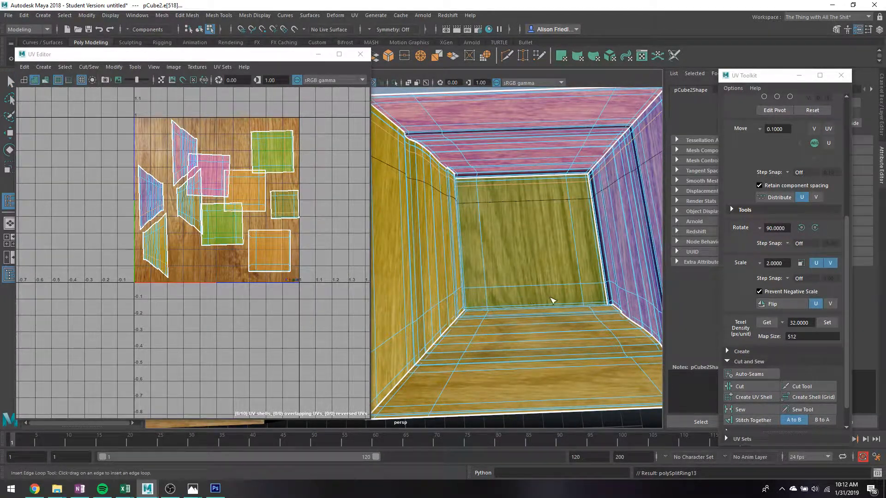
# Insert an edge loop across the inset centre panel close to its lower edge, and return to deselected object mode.
pyautogui.moveTo(605, 265); pyautogui.dragTo(613, 299)
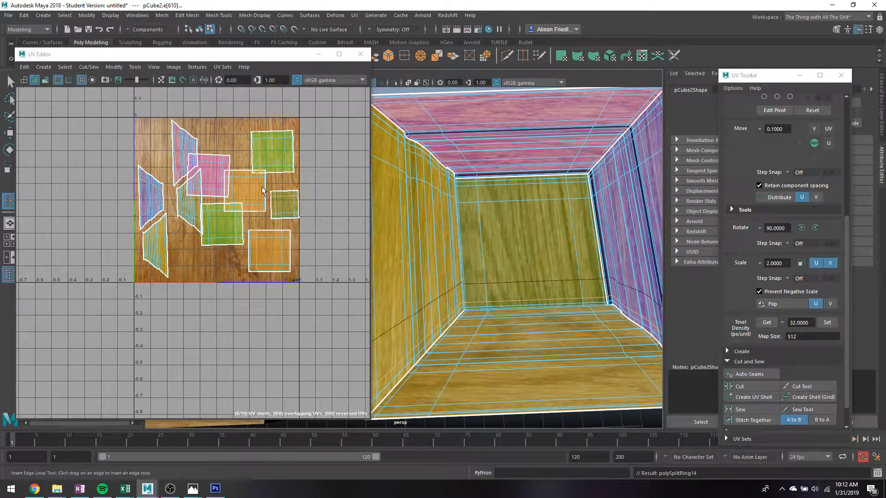
pyautogui.moveTo(459, 227); pyautogui.dragTo(463, 238)
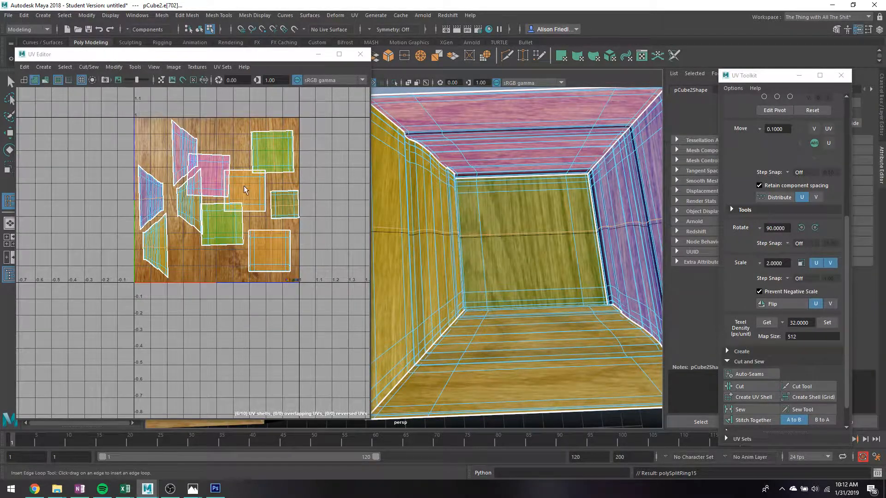
pyautogui.scroll(3, 243, 187)
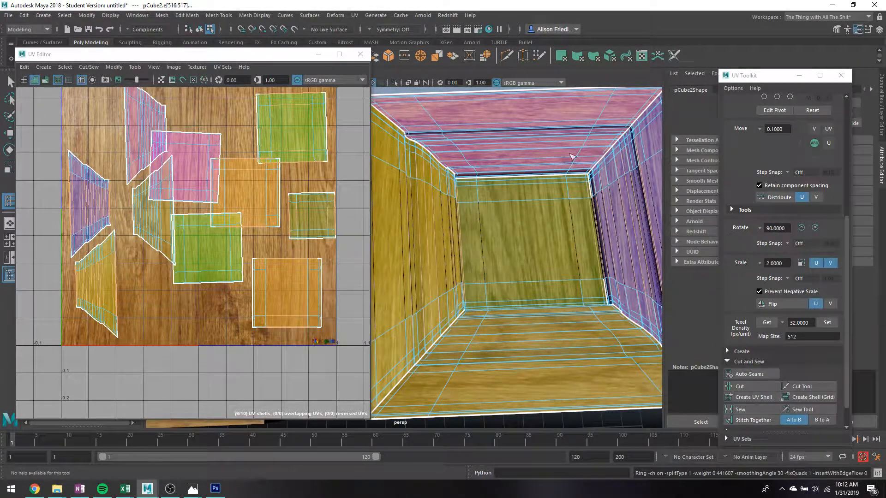
pyautogui.moveTo(565, 156); pyautogui.dragTo(580, 140, button='right')
pyautogui.scroll(-5, 574, 152)
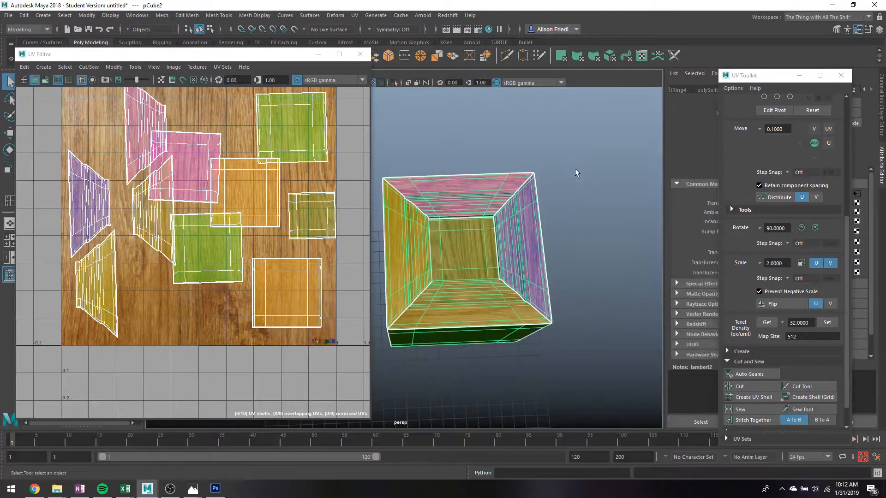
pyautogui.click(566, 164)
pyautogui.scroll(5, 520, 189)
pyautogui.keyDown('alt'); pyautogui.moveTo(520, 189); pyautogui.dragTo(576, 198); pyautogui.keyUp('alt')
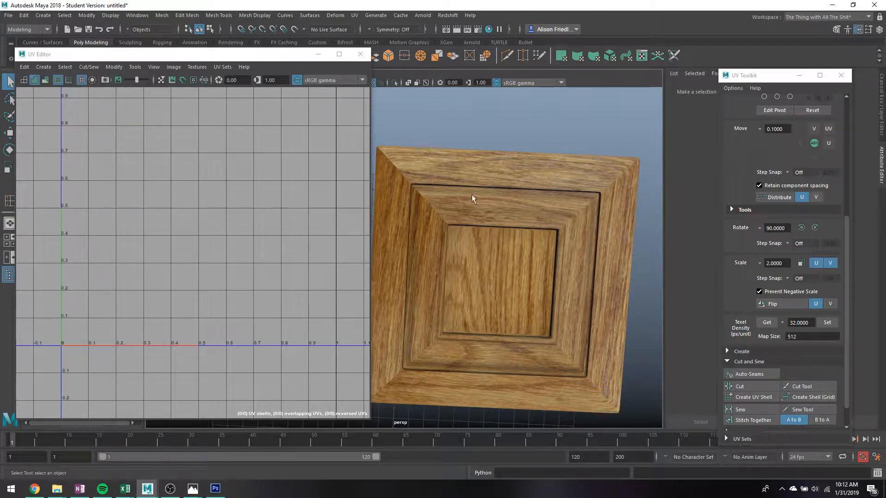
# Duplicate the original panelled cube and move the new duplicate to the free side, away from the other two cubes.
pyautogui.moveTo(273, 55); pyautogui.dragTo(647, 30)
pyautogui.scroll(-3, 401, 251)
pyautogui.keyDown('alt'); pyautogui.moveTo(307, 260); pyautogui.dragTo(305, 212); pyautogui.keyUp('alt')
pyautogui.click(265, 241)
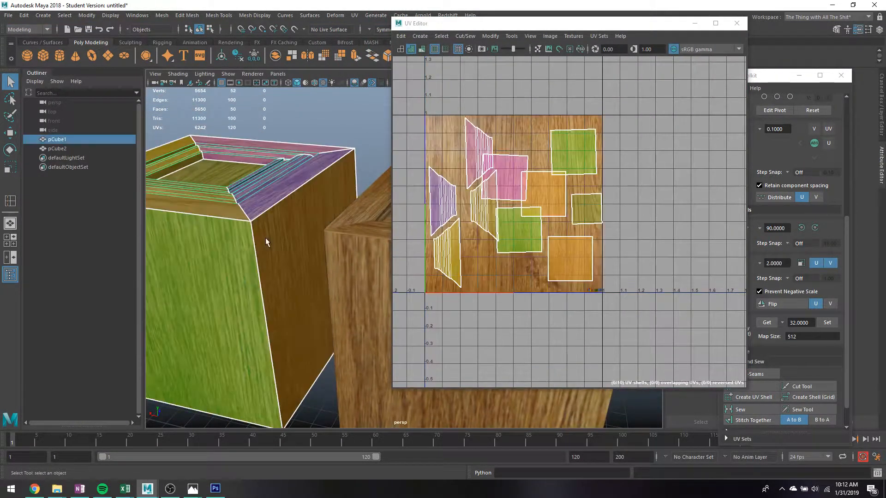
pyautogui.hotkey('ctrl', 'd')
pyautogui.press('w')
pyautogui.scroll(-4, 273, 233)
pyautogui.moveTo(351, 353); pyautogui.dragTo(193, 325)
pyautogui.press('f')
pyautogui.keyDown('alt'); pyautogui.moveTo(282, 269); pyautogui.dragTo(316, 259); pyautogui.keyUp('alt')
pyautogui.keyDown('alt'); pyautogui.moveTo(317, 258); pyautogui.dragTo(241, 259, button='middle'); pyautogui.keyUp('alt')
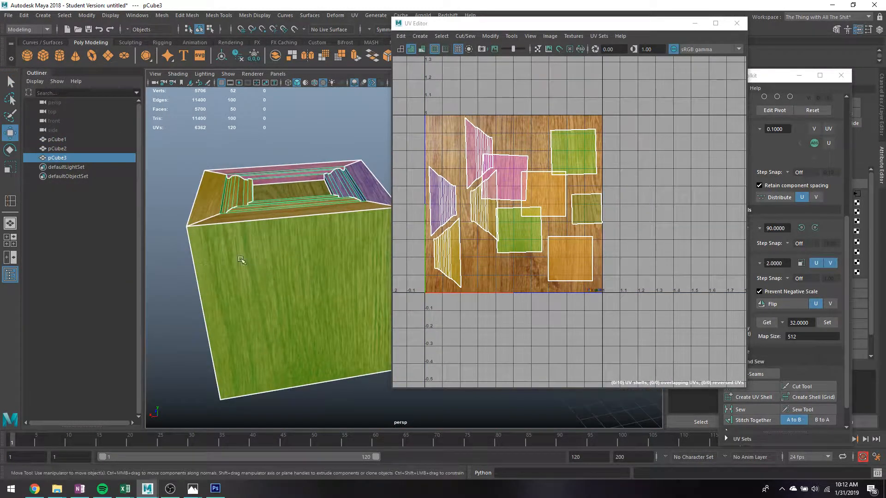
# Shift the UV Editor window clear of the new duplicate, deselect the duplicate and bring its panelled face into view.
pyautogui.moveTo(551, 23); pyautogui.dragTo(665, 59)
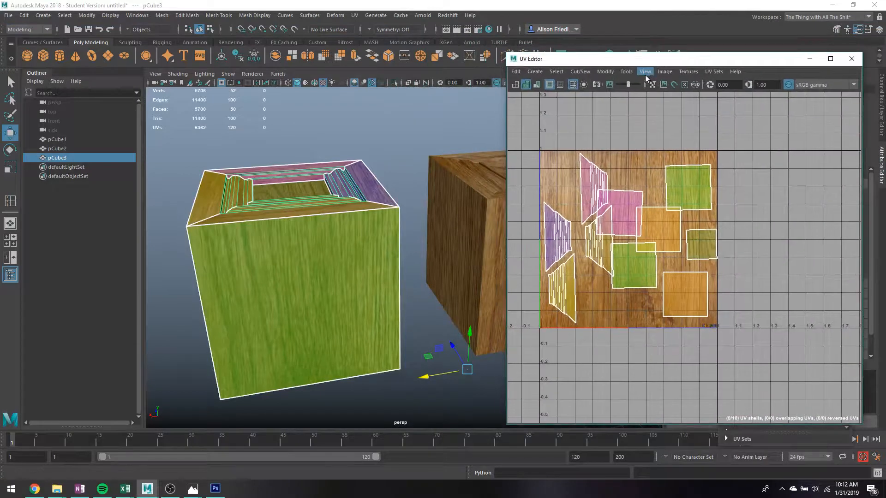
pyautogui.press('q')
pyautogui.moveTo(381, 226); pyautogui.dragTo(411, 209, button='right')
pyautogui.click(383, 165)
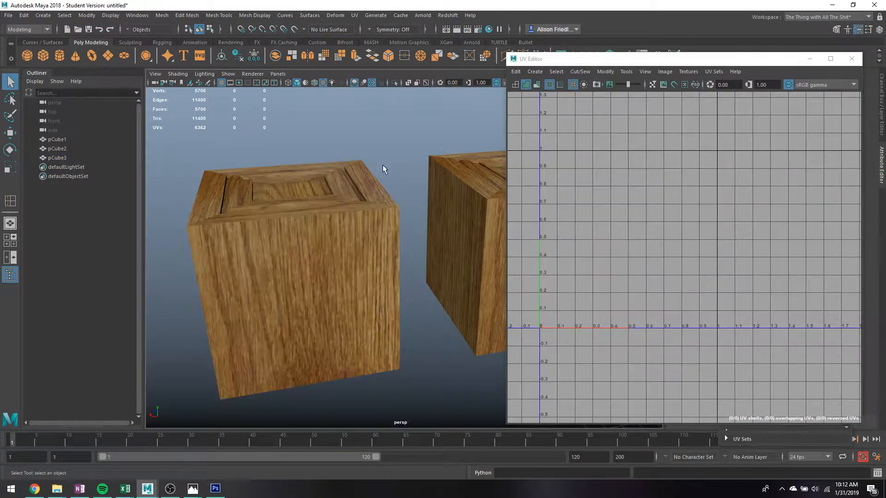
pyautogui.keyDown('alt'); pyautogui.moveTo(324, 242); pyautogui.dragTo(383, 198); pyautogui.keyUp('alt')
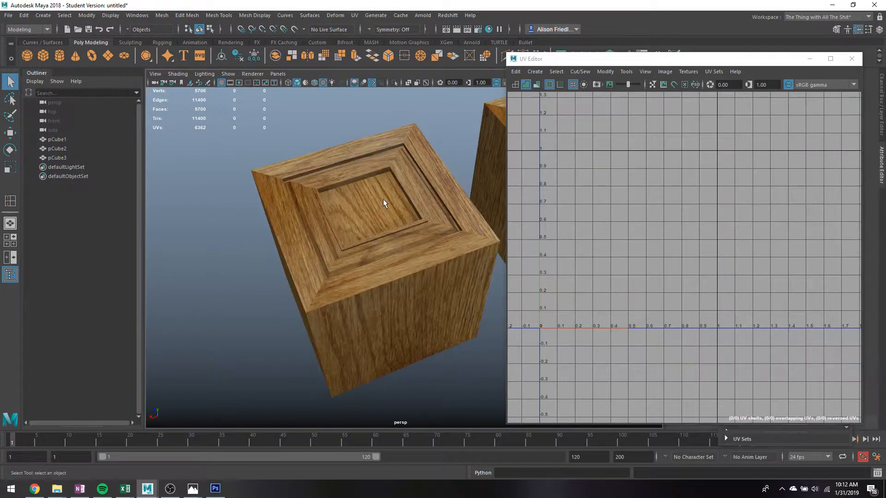
# Extrude the new duplicate's inset centre face, scale the extruded face inward, and return to object mode.
pyautogui.click(383, 200)
pyautogui.moveTo(383, 200); pyautogui.dragTo(382, 233, button='right')
pyautogui.click(380, 213)
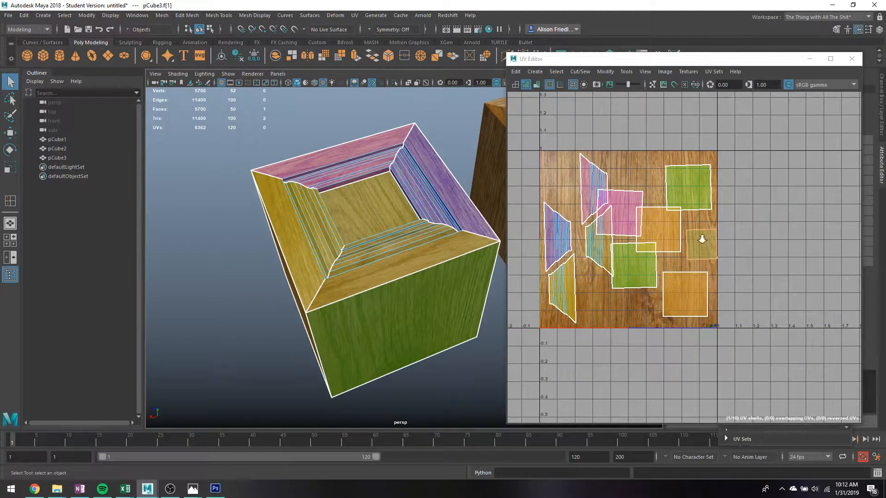
pyautogui.scroll(5, 702, 239)
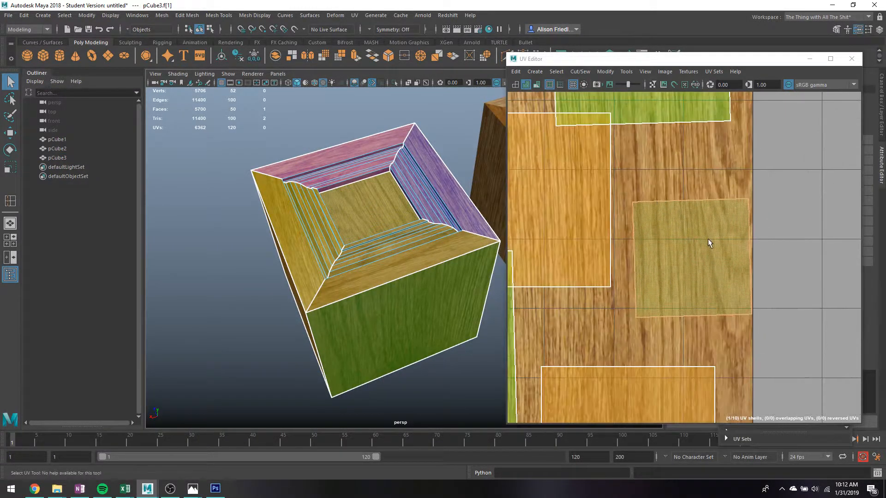
pyautogui.click(372, 56)
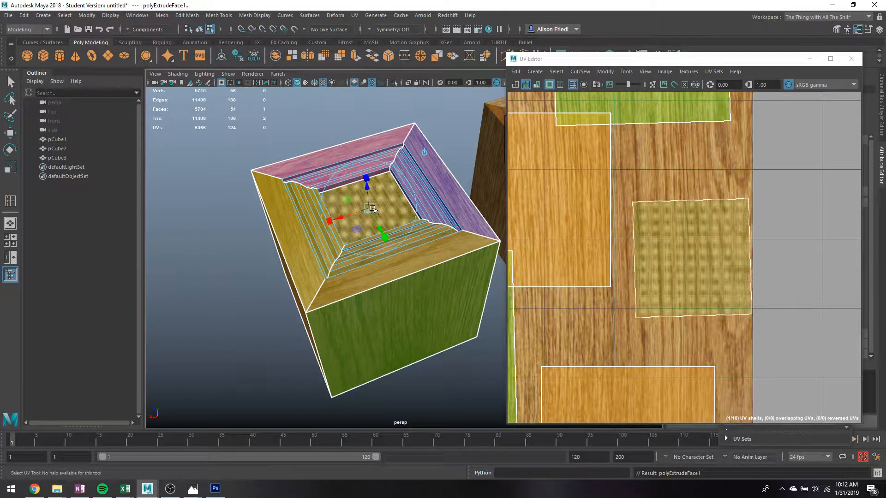
pyautogui.press('r')
pyautogui.moveTo(371, 210); pyautogui.dragTo(334, 217)
pyautogui.press('q')
pyautogui.press('F8')
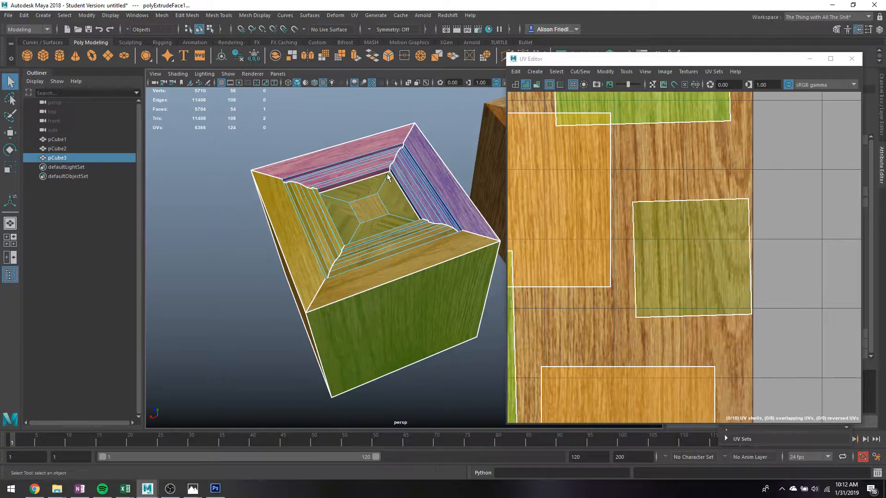
# Examine the grain around the centre panel's extruded face and its UV shell, with smooth preview on and off.
pyautogui.keyDown('shift'); pyautogui.click(378, 217); pyautogui.keyUp('shift')
pyautogui.scroll(5, 365, 199)
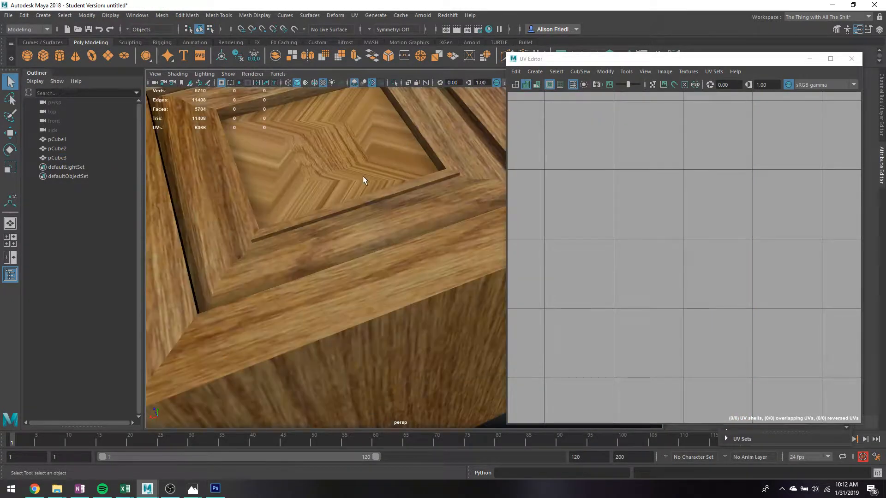
pyautogui.click(362, 176)
pyautogui.keyDown('alt'); pyautogui.moveTo(363, 176); pyautogui.dragTo(362, 217); pyautogui.keyUp('alt')
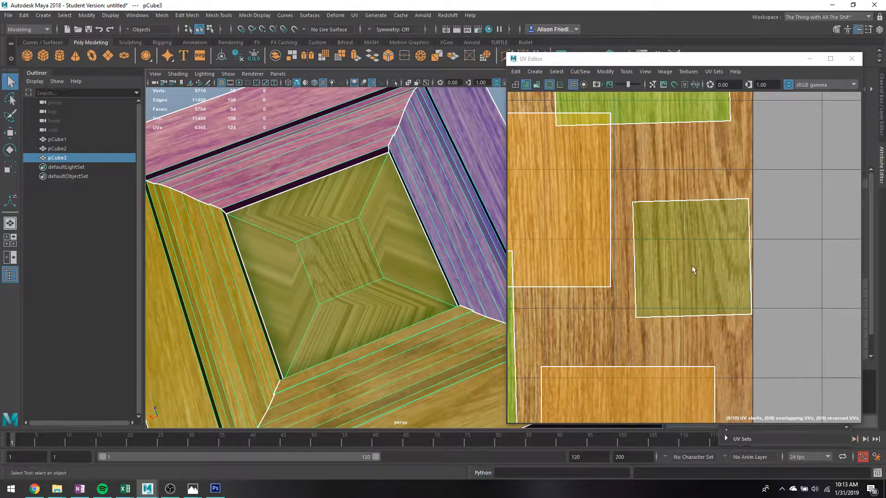
pyautogui.press('3')
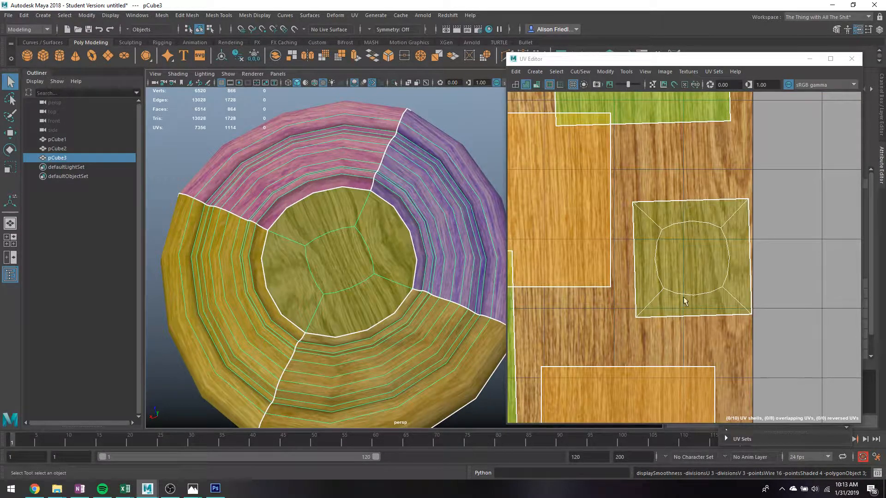
pyautogui.press('1')
pyautogui.press('3')
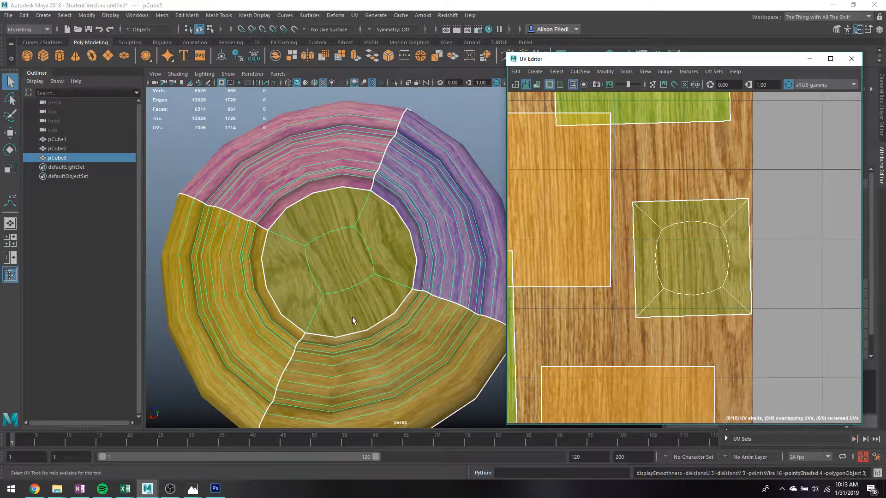
pyautogui.press('1')
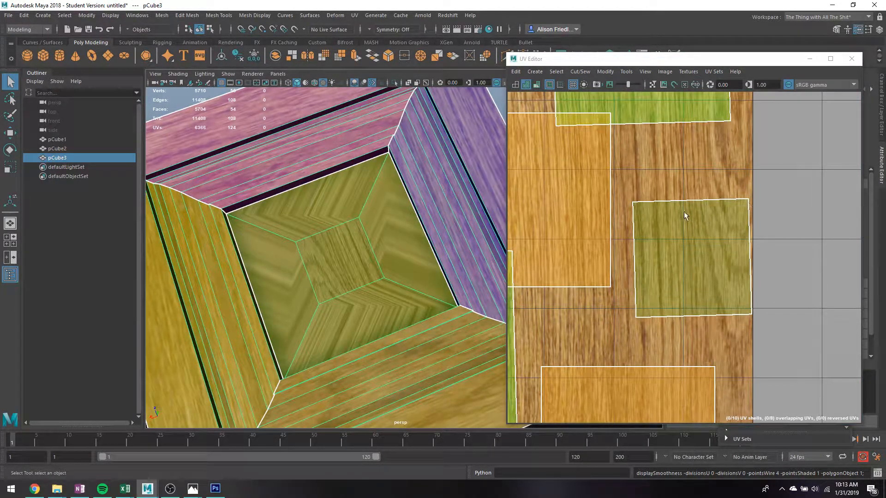
# Unfold the UVs of the centre panel's faces, then return to object mode and deselect the duplicate.
pyautogui.moveTo(679, 202); pyautogui.dragTo(716, 184, button='right')
pyautogui.click(680, 200)
pyautogui.press('w')
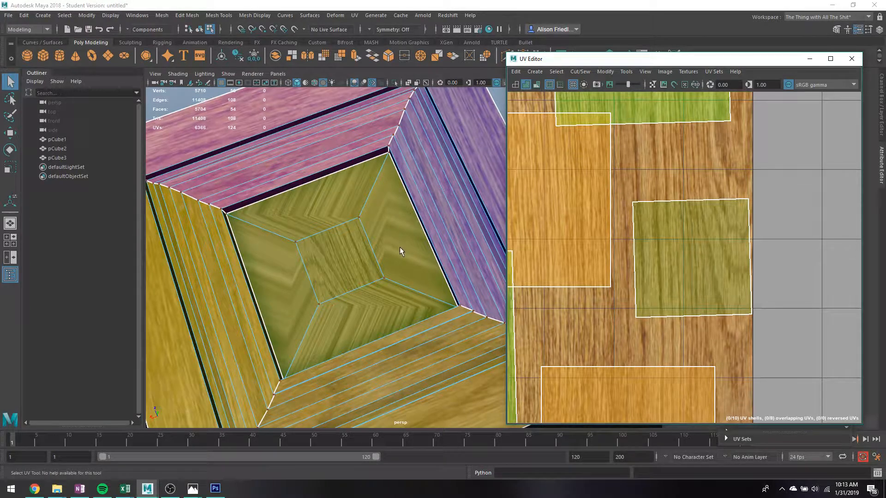
pyautogui.click(685, 226)
pyautogui.moveTo(685, 226); pyautogui.dragTo(738, 479, button='right')
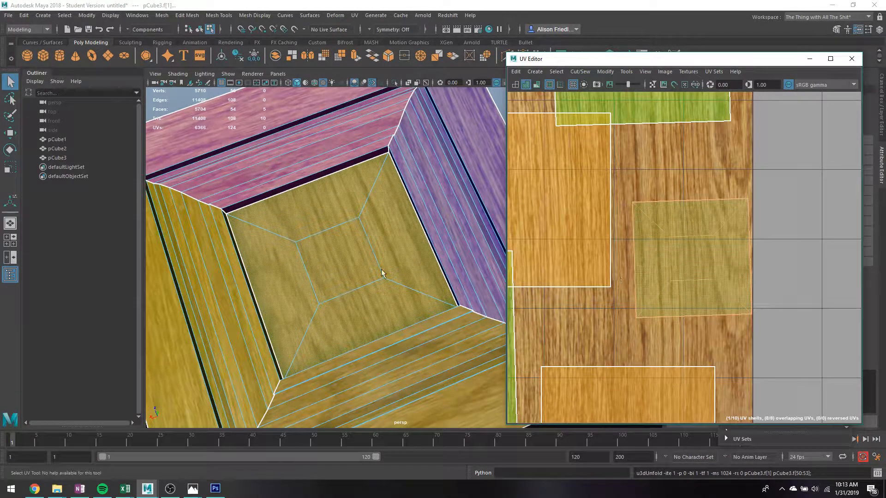
pyautogui.moveTo(367, 200); pyautogui.dragTo(429, 183, button='right')
pyautogui.scroll(-4, 414, 196)
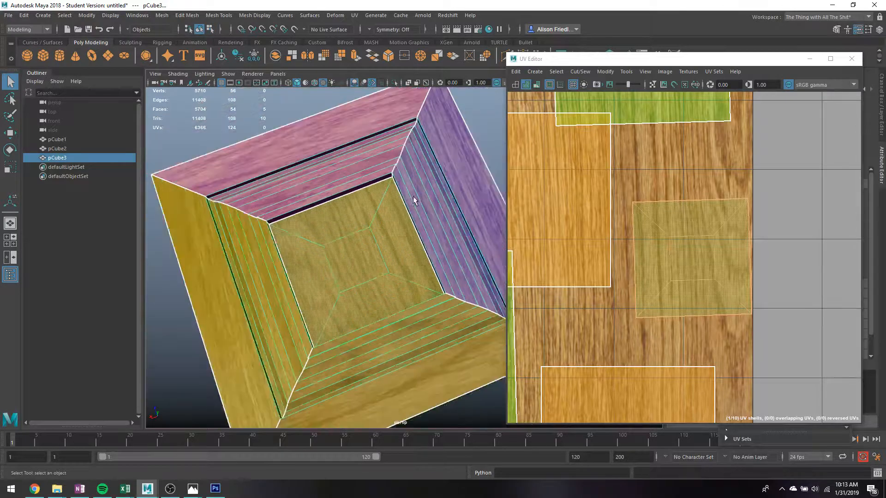
pyautogui.click(311, 139)
pyautogui.moveTo(436, 237)
pyautogui.keyDown('alt'); pyautogui.mouseDown()
pyautogui.moveTo(420, 245)
pyautogui.moveTo(432, 244)
pyautogui.mouseUp(); pyautogui.keyUp('alt')
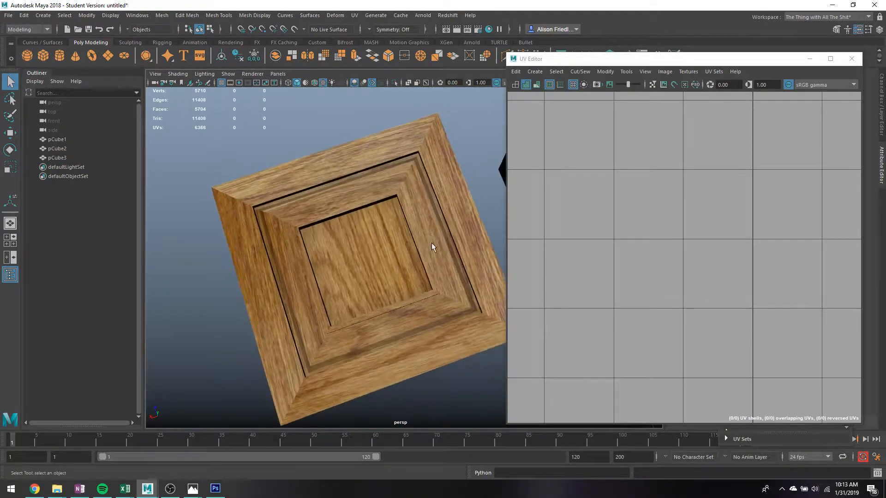
# Preview the duplicate smoothed to check the unfolded centre panel's grain, and turn the smoothing off.
pyautogui.click(434, 237)
pyautogui.press('3')
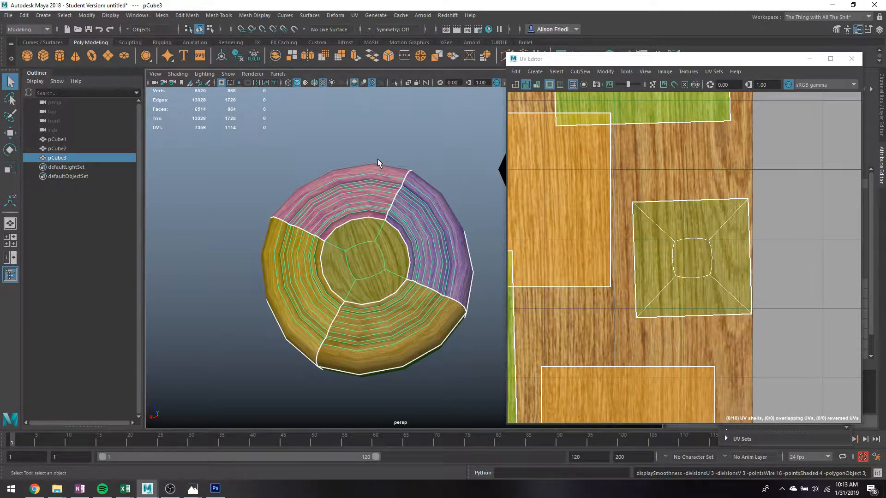
pyautogui.press('1')
# Pull one outer corner vertex of the duplicate's panelled face outward, far away from the cube.
pyautogui.moveTo(237, 189); pyautogui.dragTo(192, 198, button='right')
pyautogui.click(212, 188)
pyautogui.press('w')
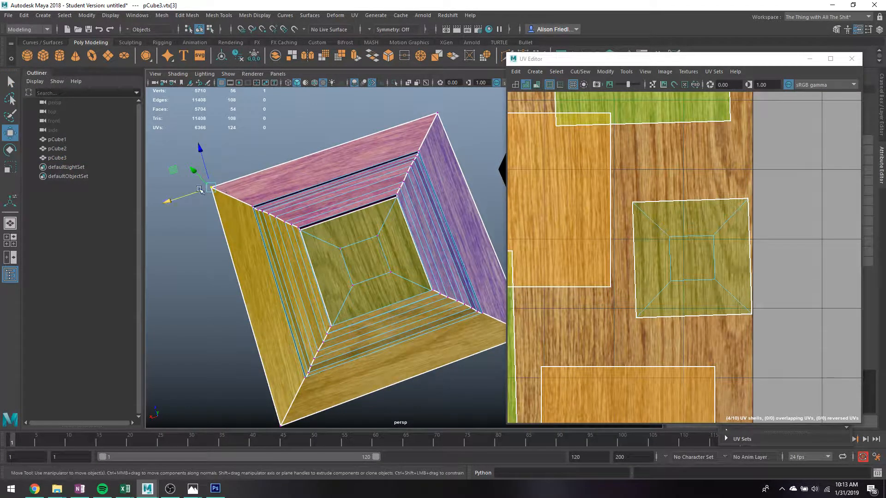
pyautogui.moveTo(174, 199); pyautogui.dragTo(122, 221)
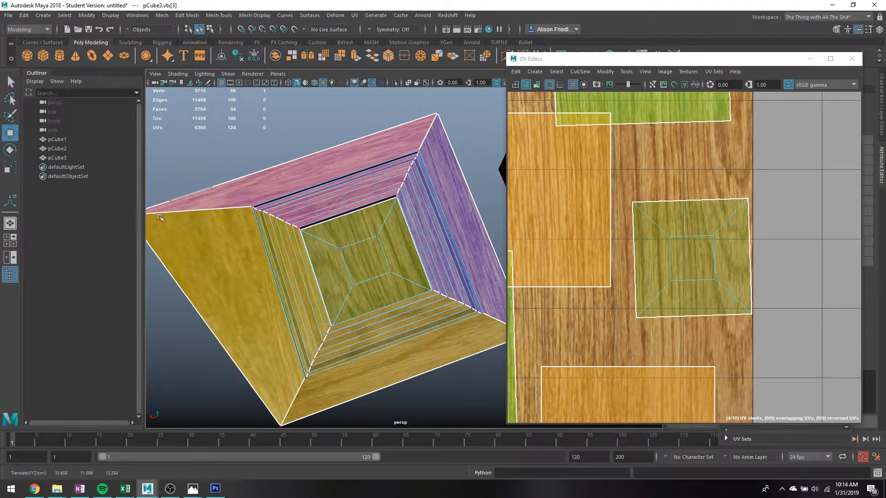
pyautogui.hotkey('ctrl', 'z')
pyautogui.keyDown('alt'); pyautogui.moveTo(299, 203); pyautogui.dragTo(354, 218, button='middle'); pyautogui.keyUp('alt')
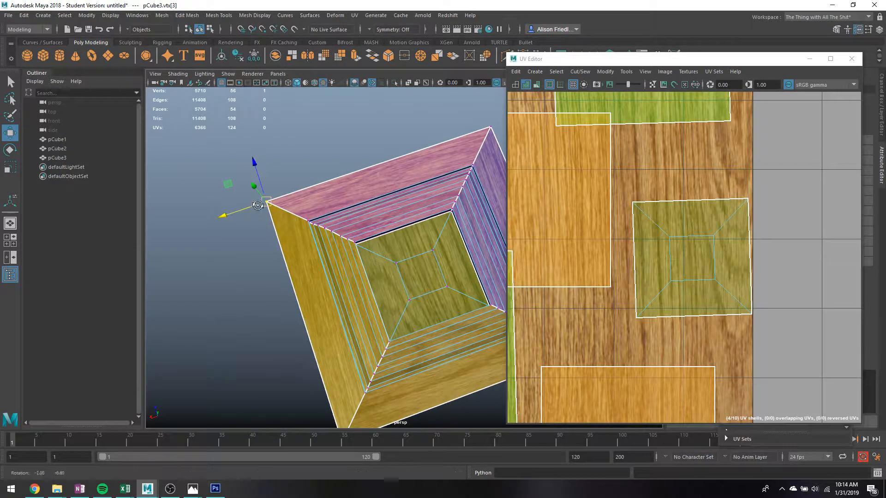
pyautogui.keyDown('alt'); pyautogui.moveTo(258, 207); pyautogui.dragTo(127, 118); pyautogui.keyUp('alt')
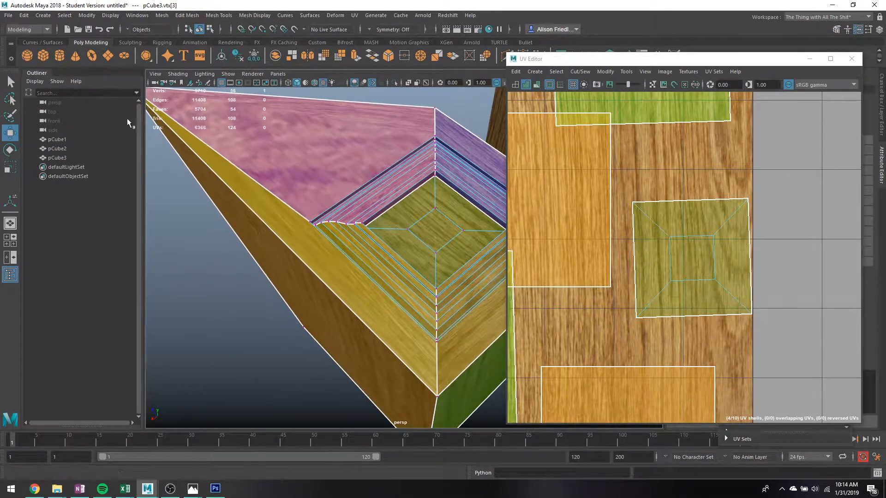
# Return to object mode and examine the wood grain around the pulled-out corner, both deselected and selected.
pyautogui.press('q')
pyautogui.moveTo(378, 192); pyautogui.dragTo(421, 168, button='right')
pyautogui.click(253, 321)
pyautogui.scroll(-6, 323, 279)
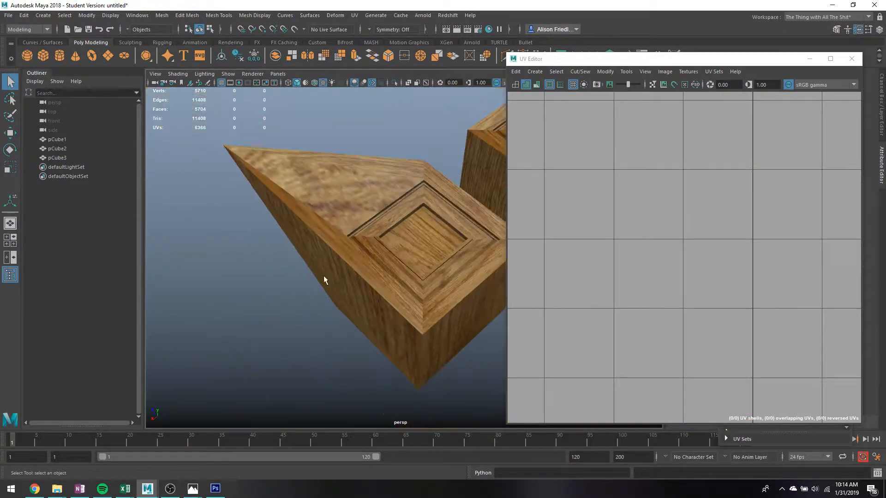
pyautogui.keyDown('alt'); pyautogui.moveTo(348, 279); pyautogui.dragTo(373, 263); pyautogui.keyUp('alt')
pyautogui.click(372, 262)
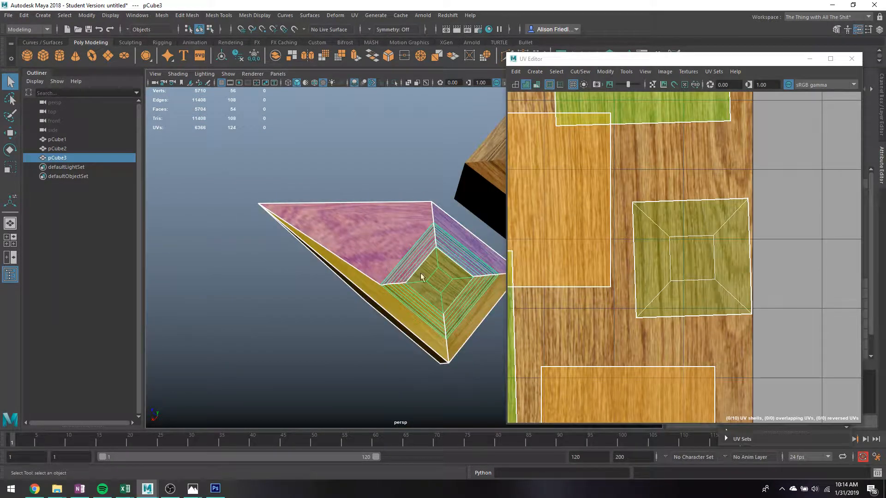
# Move the pink frame shell's UV at the pulled-out corner down and outward in the UV Editor to straighten the stretched grain.
pyautogui.moveTo(369, 218); pyautogui.dragTo(325, 212, button='right')
pyautogui.scroll(-5, 710, 211)
pyautogui.keyDown('alt'); pyautogui.moveTo(633, 221); pyautogui.dragTo(623, 251, button='middle'); pyautogui.keyUp('alt')
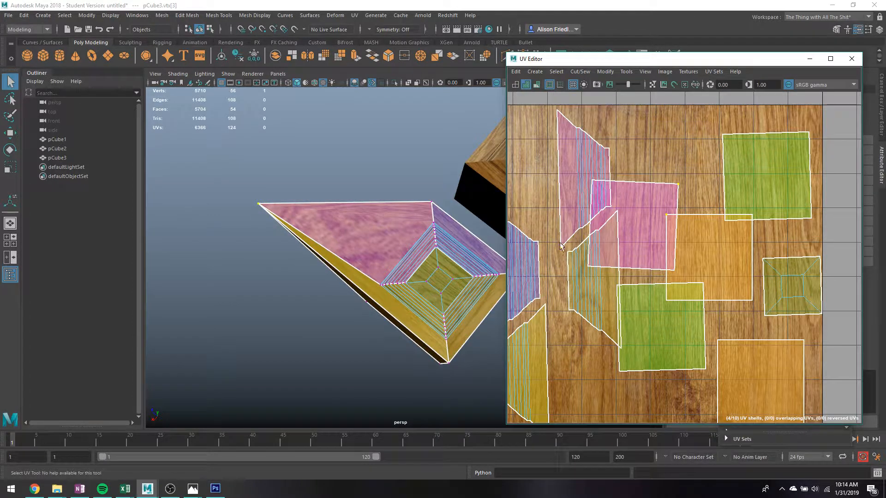
pyautogui.scroll(3, 563, 236)
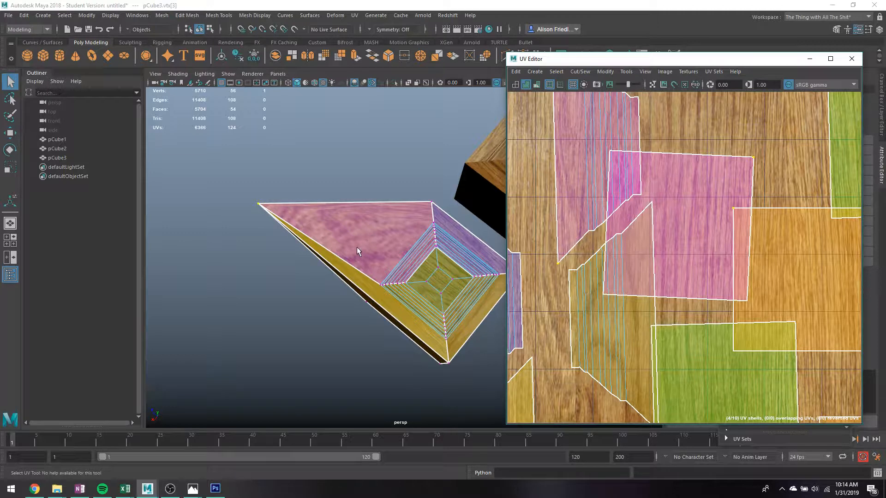
pyautogui.moveTo(563, 258); pyautogui.dragTo(600, 253, button='right')
pyautogui.click(558, 263)
pyautogui.press('w')
pyautogui.moveTo(558, 263); pyautogui.dragTo(556, 308)
pyautogui.hotkey('ctrl', 'z')
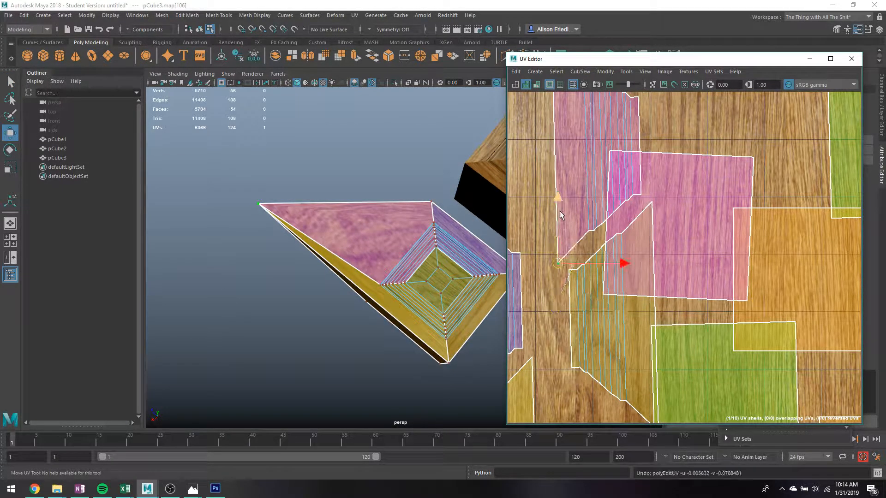
pyautogui.moveTo(558, 199); pyautogui.dragTo(584, 294)
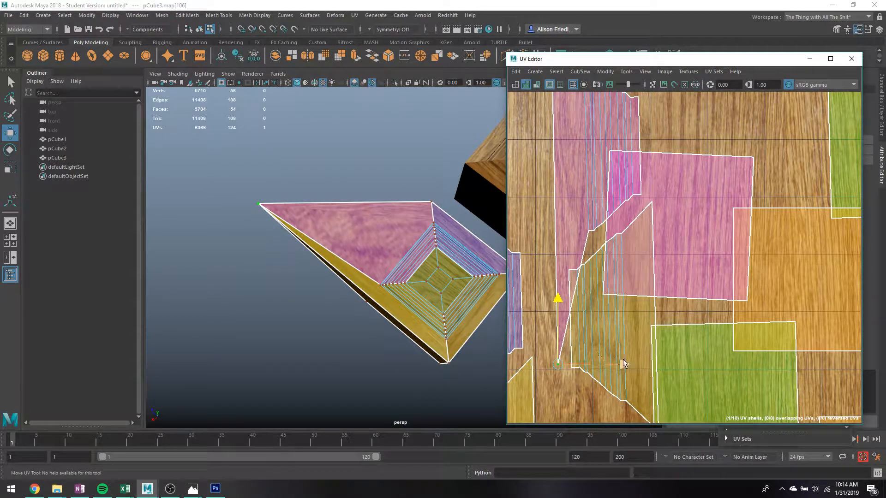
pyautogui.moveTo(623, 364); pyautogui.dragTo(455, 323)
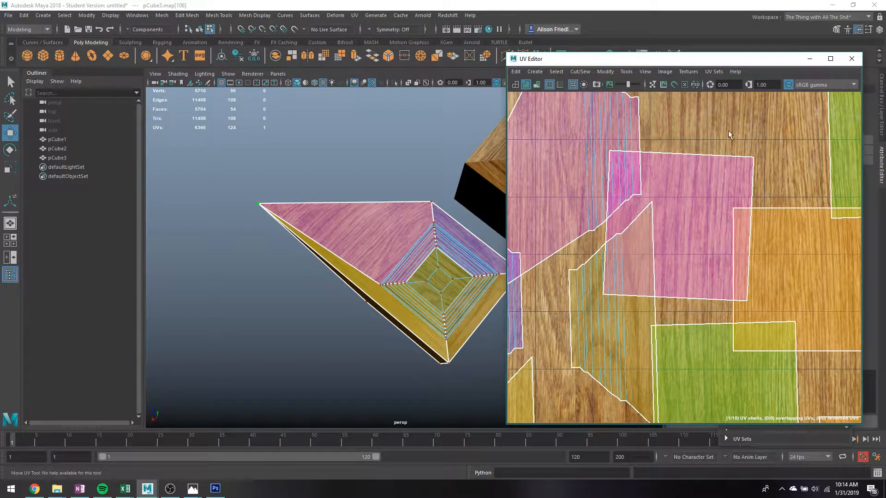
# Undo the UV edit and the corner vertex pull on the duplicate's panelled face.
pyautogui.hotkey('ctrl', 'z')
pyautogui.hotkey('ctrl', 'z')
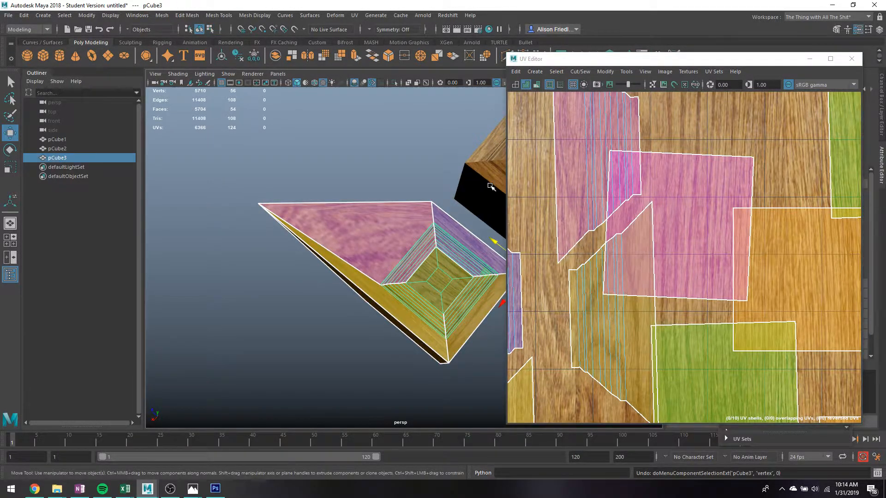
pyautogui.hotkey('ctrl', 'z')
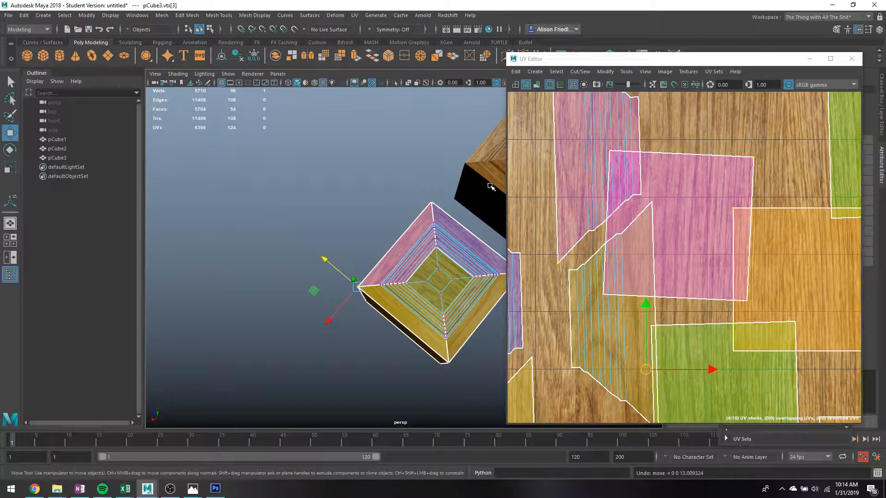
# Delete one side face of the duplicate cube, adjacent to the panelled face.
pyautogui.keyDown('alt'); pyautogui.moveTo(474, 248); pyautogui.dragTo(466, 203); pyautogui.keyUp('alt')
pyautogui.press('q')
pyautogui.moveTo(424, 223); pyautogui.dragTo(425, 259, button='right')
pyautogui.click(417, 265)
pyautogui.press('Delete')
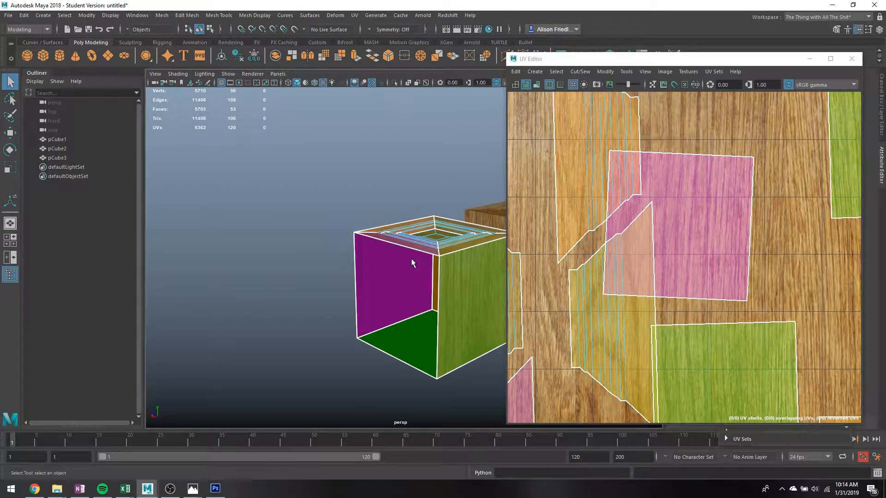
# Close the open side of the duplicate with Append to Polygon, bridging from one border edge to the opposite one.
pyautogui.keyDown('alt'); pyautogui.moveTo(412, 272); pyautogui.dragTo(357, 258); pyautogui.keyUp('alt')
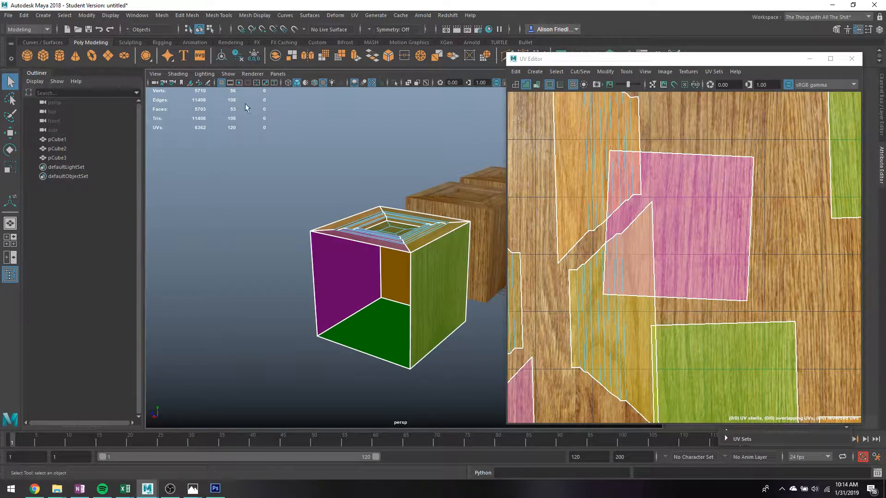
pyautogui.click(261, 15)
pyautogui.moveTo(220, 17)
pyautogui.click(239, 48)
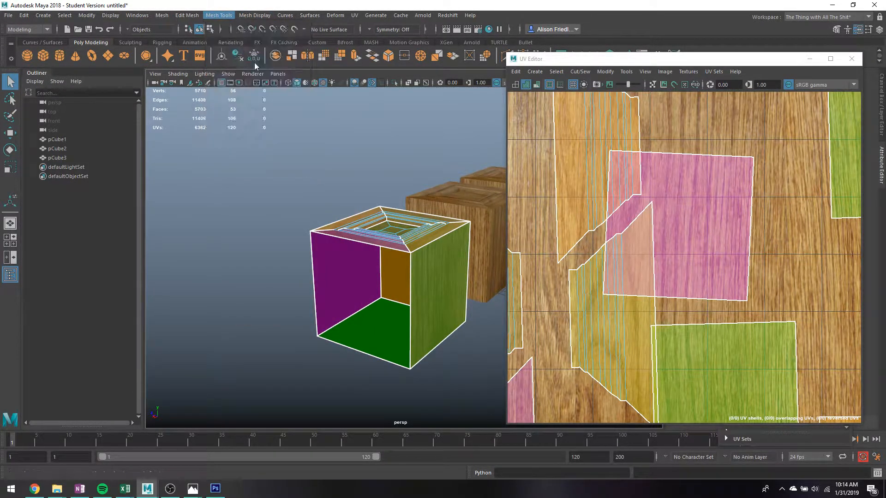
pyautogui.click(315, 257)
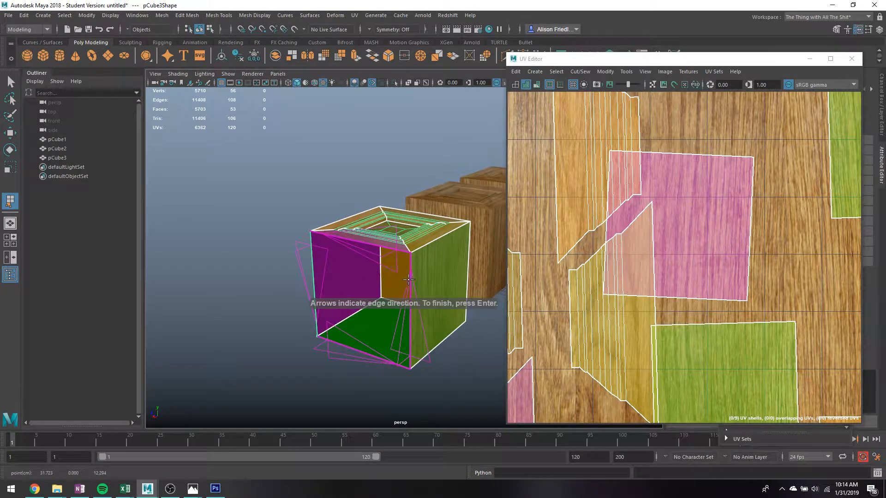
pyautogui.click(409, 280)
pyautogui.press('Return')
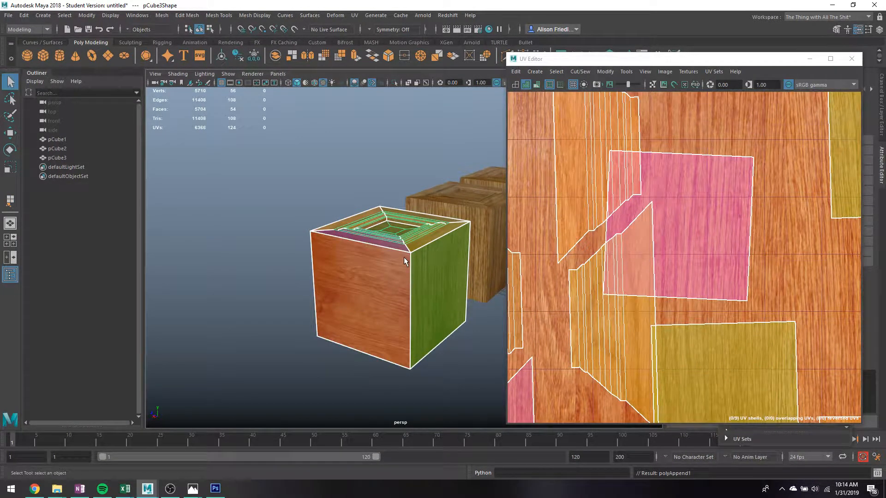
# Select the rebuilt side face and scale its UVs down to about a fifth of the texture's width.
pyautogui.moveTo(592, 221); pyautogui.dragTo(592, 219, button='right')
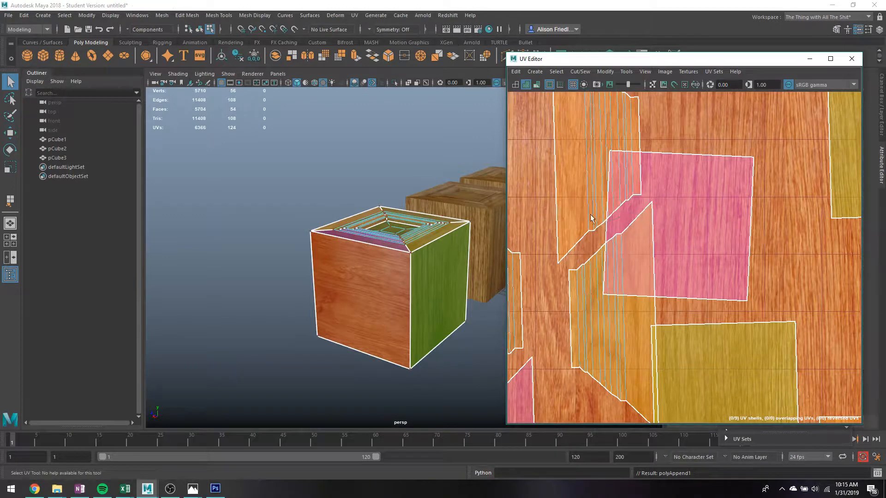
pyautogui.scroll(-5, 412, 223)
pyautogui.moveTo(412, 223); pyautogui.dragTo(448, 251, button='right')
pyautogui.click(397, 269)
pyautogui.scroll(-2, 681, 248)
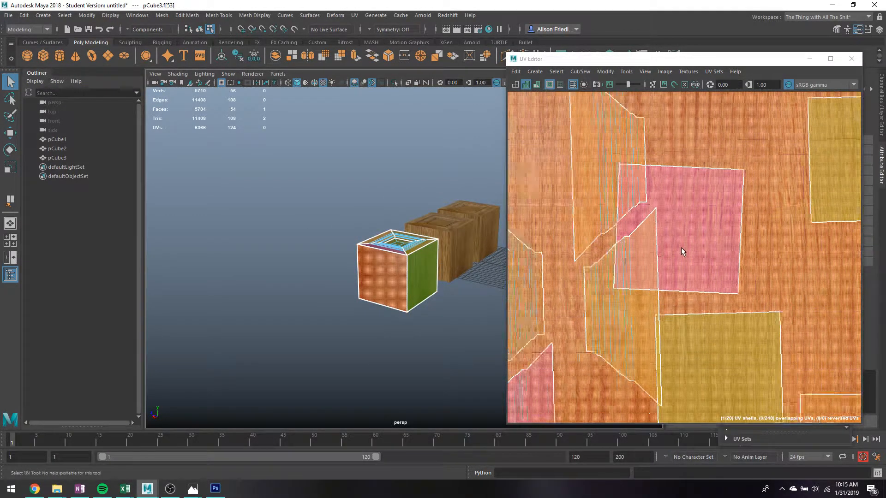
pyautogui.scroll(-3, 682, 249)
pyautogui.scroll(-2, 710, 208)
pyautogui.scroll(-1, 739, 171)
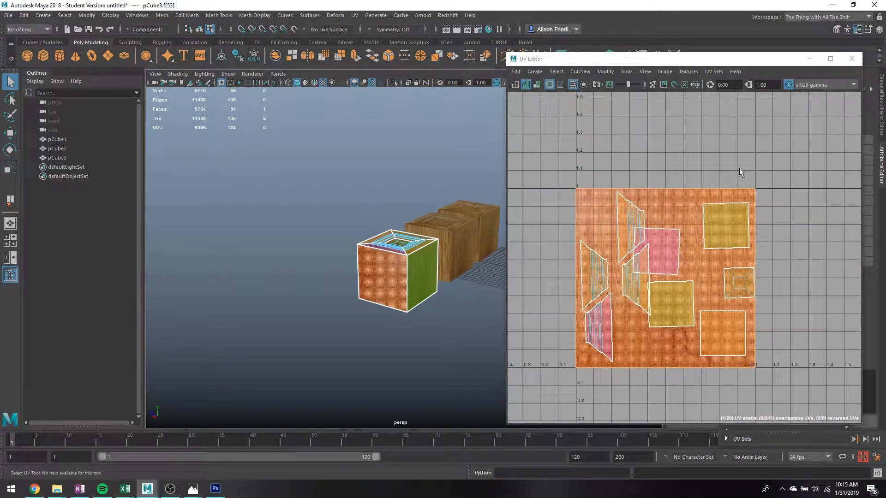
pyautogui.press('r')
pyautogui.moveTo(665, 278); pyautogui.dragTo(617, 278)
# Rotate the rebuilt side face's UV shell so its grain runs vertically, and move it up beside the pink square shell.
pyautogui.press('e')
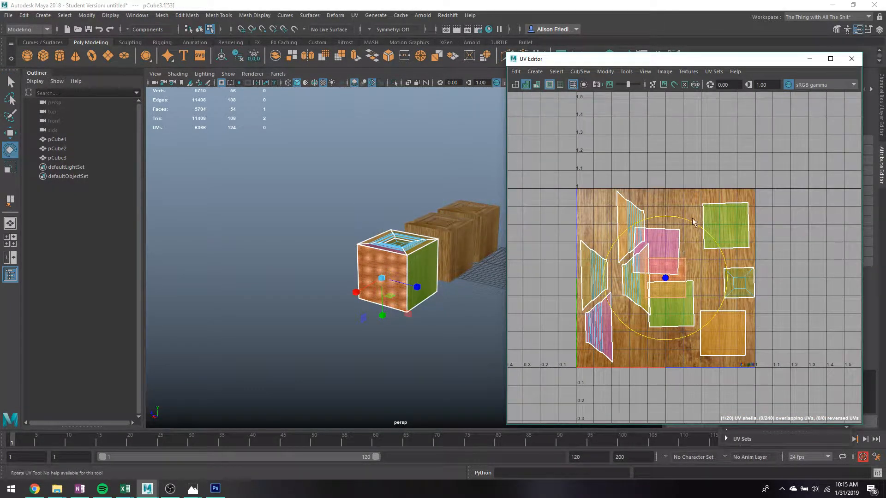
pyautogui.moveTo(693, 220)
pyautogui.mouseDown()
pyautogui.moveTo(703, 282)
pyautogui.moveTo(696, 292)
pyautogui.moveTo(681, 271)
pyautogui.moveTo(696, 253)
pyautogui.mouseUp()
pyautogui.press('w')
pyautogui.press('e')
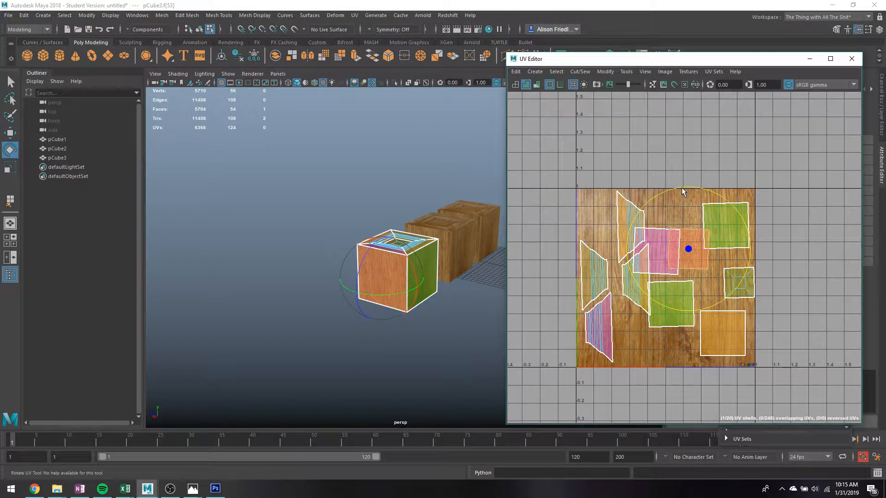
# Return to object mode and compare the UV layouts and wood grain of pCube2 and the repaired duplicate.
pyautogui.press('q')
pyautogui.moveTo(420, 235); pyautogui.dragTo(435, 222, button='right')
pyautogui.keyDown('alt'); pyautogui.moveTo(435, 221); pyautogui.dragTo(431, 232); pyautogui.keyUp('alt')
pyautogui.keyDown('alt'); pyautogui.moveTo(431, 232); pyautogui.dragTo(337, 256, button='middle'); pyautogui.keyUp('alt')
pyautogui.click(456, 155)
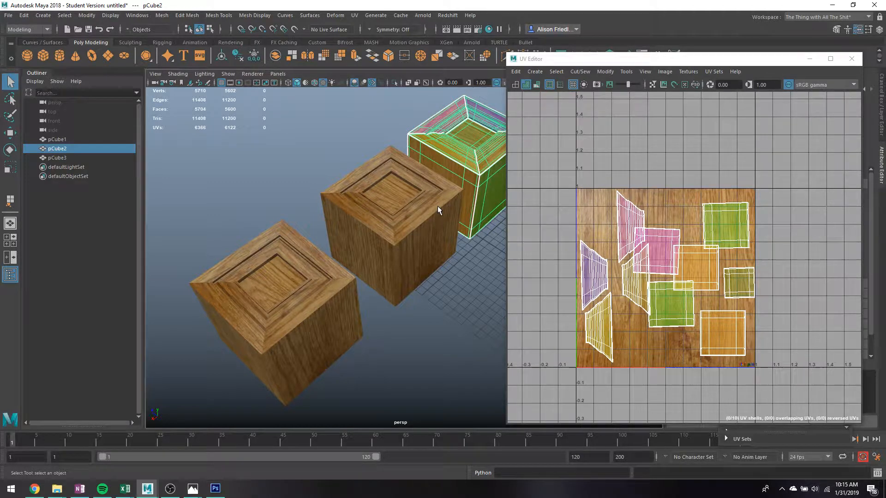
pyautogui.click(303, 251)
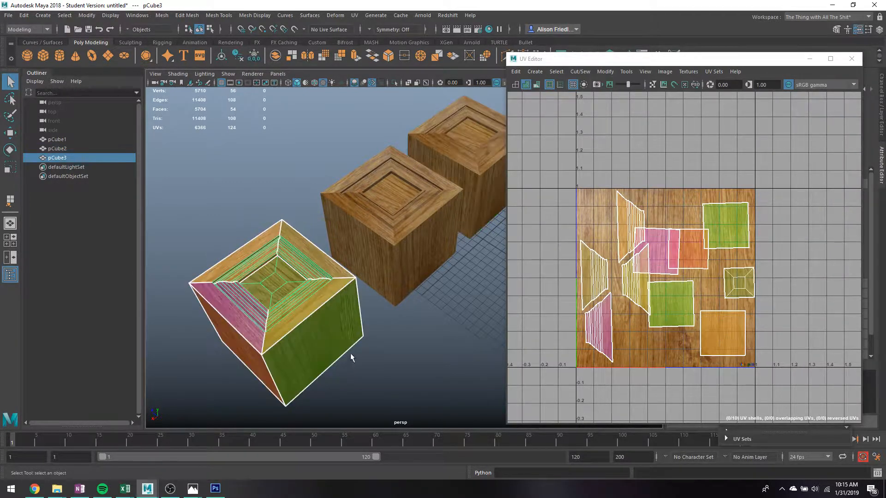
# Select the duplicate's four vertical corner edges and bevel them.
pyautogui.keyDown('alt'); pyautogui.moveTo(351, 353); pyautogui.dragTo(349, 286); pyautogui.keyUp('alt')
pyautogui.moveTo(350, 286); pyautogui.dragTo(355, 334, button='right')
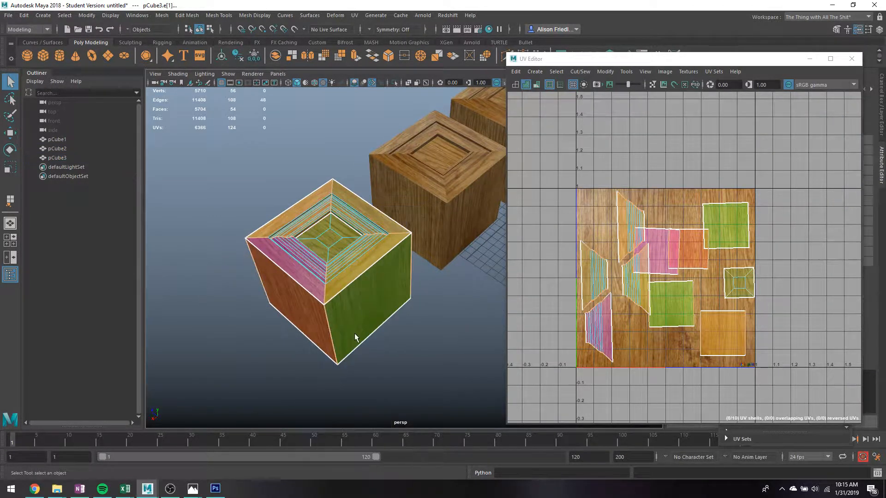
pyautogui.click(329, 323)
pyautogui.keyDown('shift'); pyautogui.doubleClick(410, 267); pyautogui.keyUp('shift')
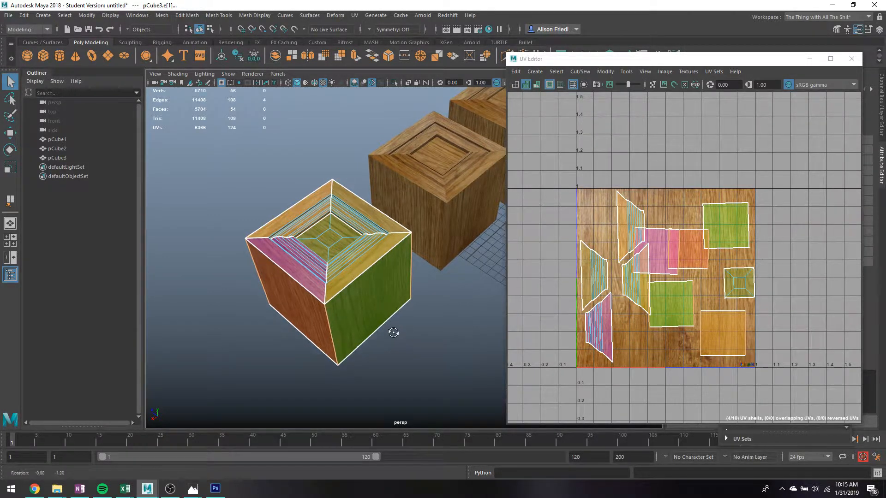
pyautogui.keyDown('alt'); pyautogui.moveTo(390, 339); pyautogui.dragTo(418, 315); pyautogui.keyUp('alt')
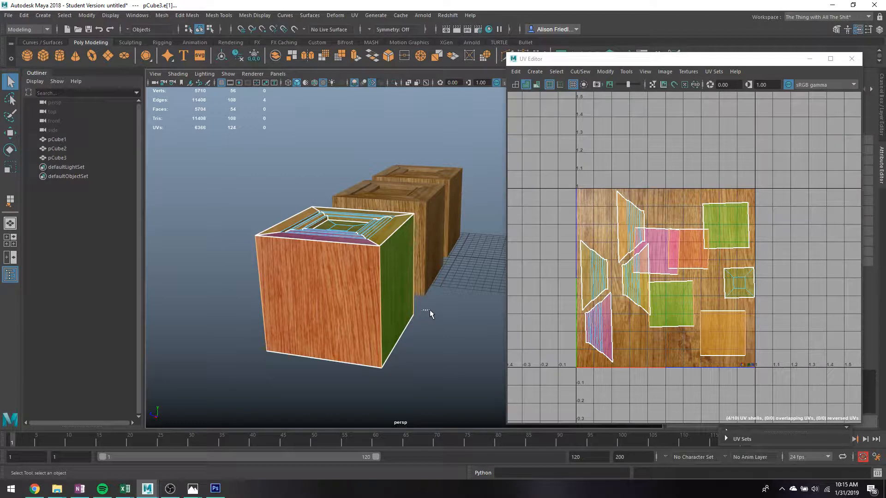
pyautogui.click(430, 311)
pyautogui.hotkey('ctrl', 'z')
pyautogui.click(219, 15)
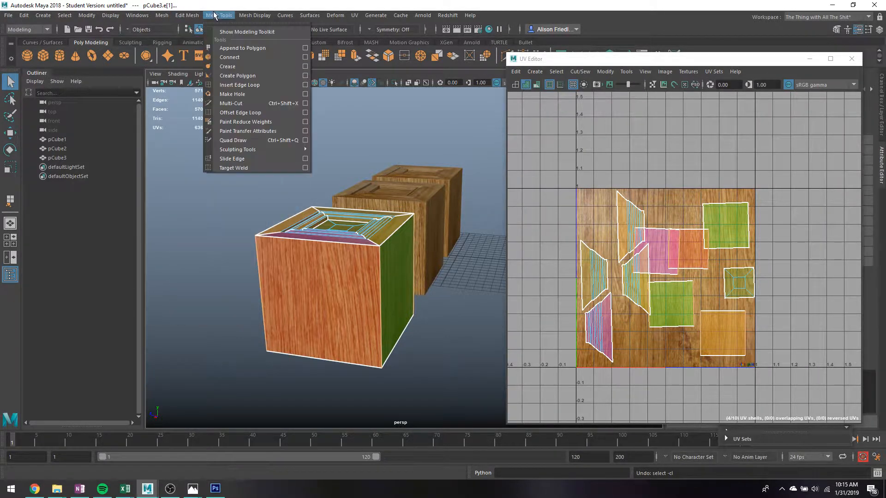
pyautogui.click(198, 54)
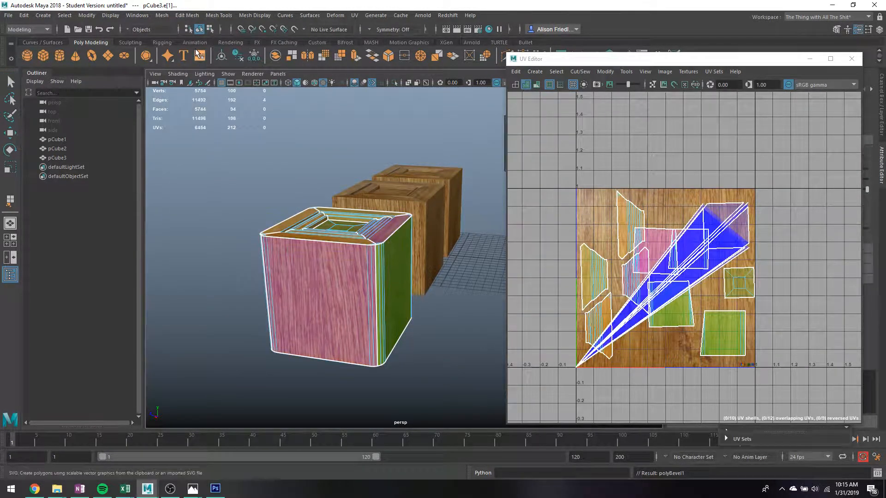
# Examine the UV shell colours and distorted shells around the duplicate's bevelled corners.
pyautogui.scroll(6, 368, 252)
pyautogui.keyDown('alt'); pyautogui.moveTo(370, 276); pyautogui.dragTo(417, 272, button='middle'); pyautogui.keyUp('alt')
pyautogui.scroll(-3, 416, 271)
pyautogui.keyDown('alt'); pyautogui.moveTo(435, 237); pyautogui.dragTo(293, 252); pyautogui.keyUp('alt')
pyautogui.keyDown('alt'); pyautogui.moveTo(301, 204); pyautogui.dragTo(416, 213); pyautogui.keyUp('alt')
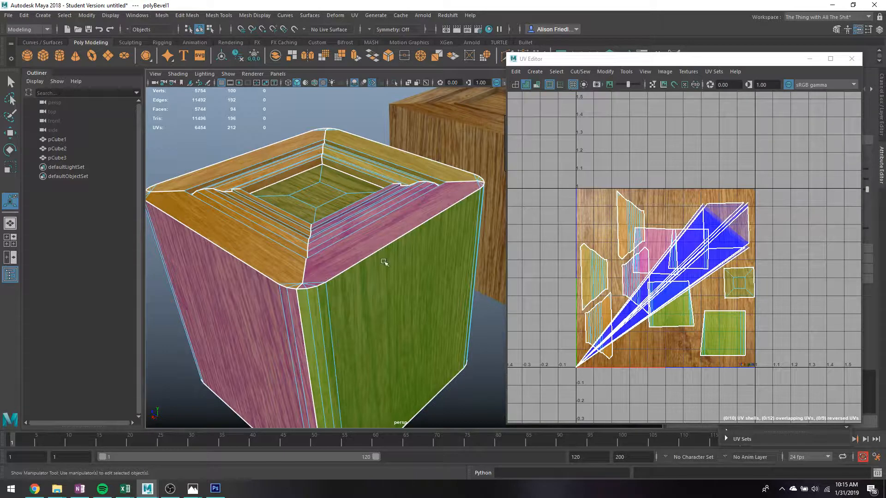
pyautogui.keyDown('alt'); pyautogui.moveTo(385, 259); pyautogui.dragTo(345, 230); pyautogui.keyUp('alt')
# Return to object mode and examine the wood grain on the bevelled cube from several sides, alongside the other cubes.
pyautogui.moveTo(404, 204); pyautogui.dragTo(441, 193, button='right')
pyautogui.click(470, 189)
pyautogui.click(434, 211)
pyautogui.click(476, 212)
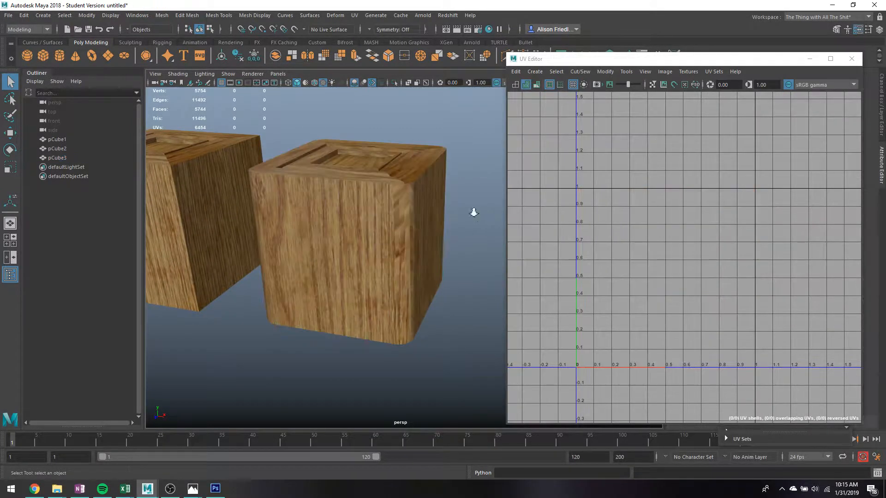
pyautogui.keyDown('alt'); pyautogui.moveTo(472, 208); pyautogui.dragTo(373, 203); pyautogui.keyUp('alt')
pyautogui.click(375, 203)
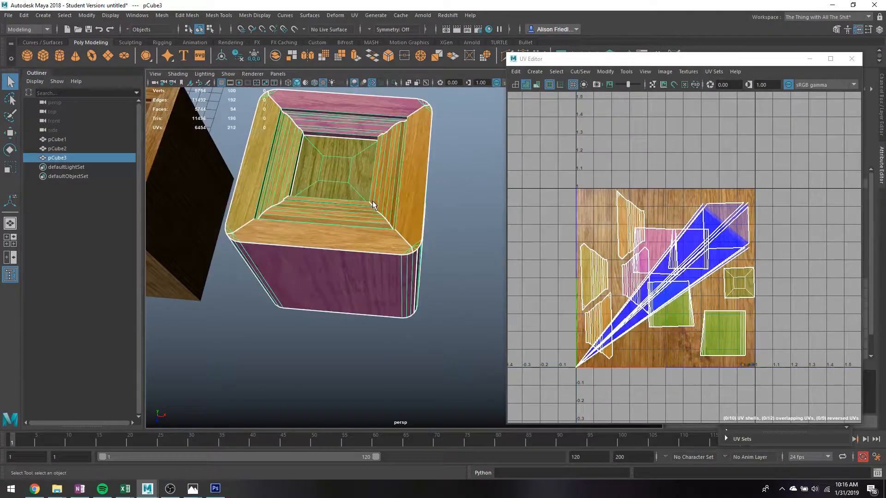
pyautogui.click(452, 208)
pyautogui.scroll(-3, 452, 208)
pyautogui.keyDown('alt'); pyautogui.moveTo(451, 208); pyautogui.dragTo(564, 256, button='middle'); pyautogui.keyUp('alt')
pyautogui.scroll(-1, 430, 224)
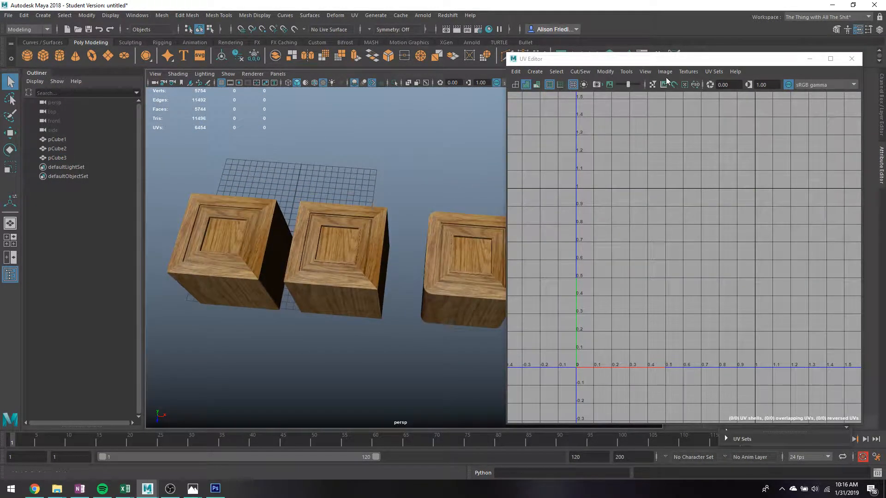
# Move the UV Editor aside and inspect pCube2's wood grain up close, selected and deselected.
pyautogui.moveTo(665, 65); pyautogui.dragTo(769, 96)
pyautogui.keyDown('alt'); pyautogui.moveTo(263, 271); pyautogui.dragTo(552, 252); pyautogui.keyUp('alt')
pyautogui.click(549, 253)
pyautogui.press('f')
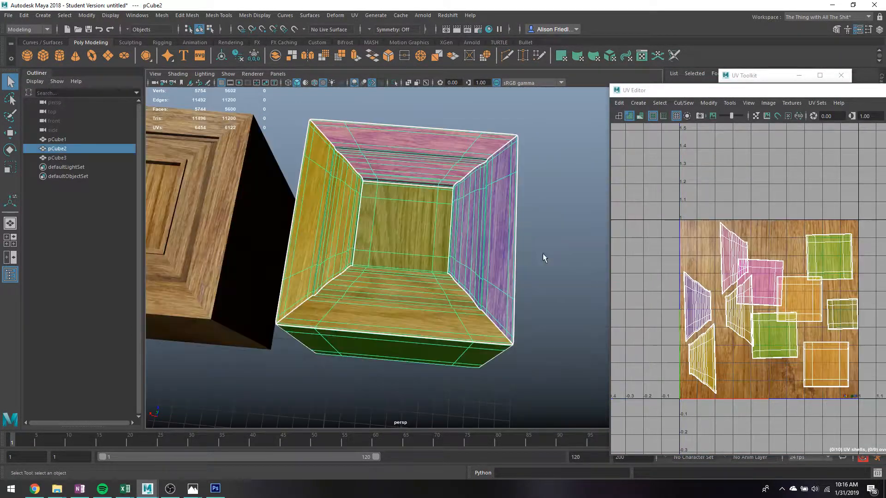
pyautogui.scroll(-3, 435, 248)
pyautogui.click(503, 239)
pyautogui.scroll(3, 466, 253)
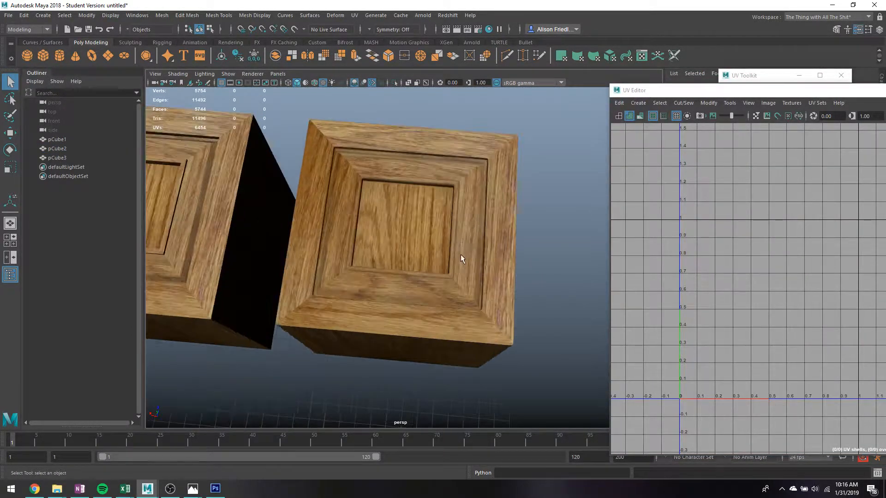
pyautogui.keyDown('alt'); pyautogui.moveTo(462, 257); pyautogui.dragTo(466, 206); pyautogui.keyUp('alt')
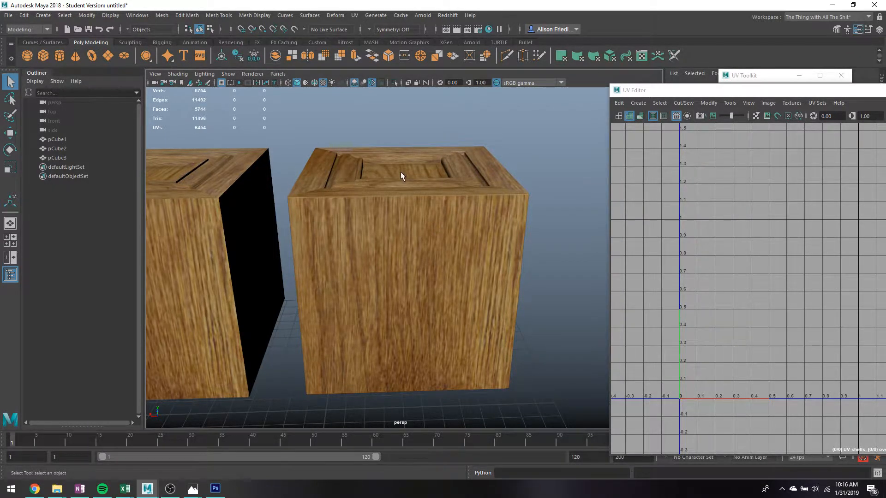
pyautogui.keyDown('alt'); pyautogui.moveTo(401, 176); pyautogui.dragTo(511, 241); pyautogui.keyUp('alt')
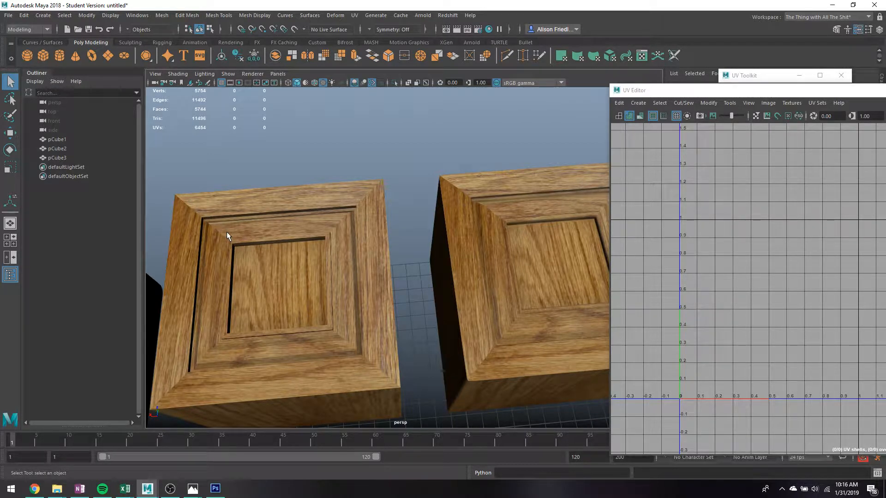
# Select pCube1 and arrange all its UV shells within the texture square using Layout.
pyautogui.click(233, 243)
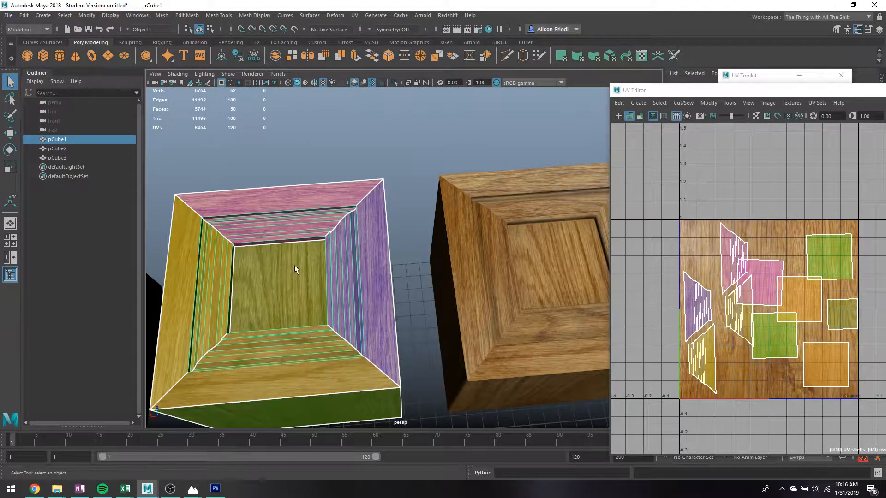
pyautogui.keyDown('alt'); pyautogui.moveTo(294, 265); pyautogui.dragTo(428, 230); pyautogui.keyUp('alt')
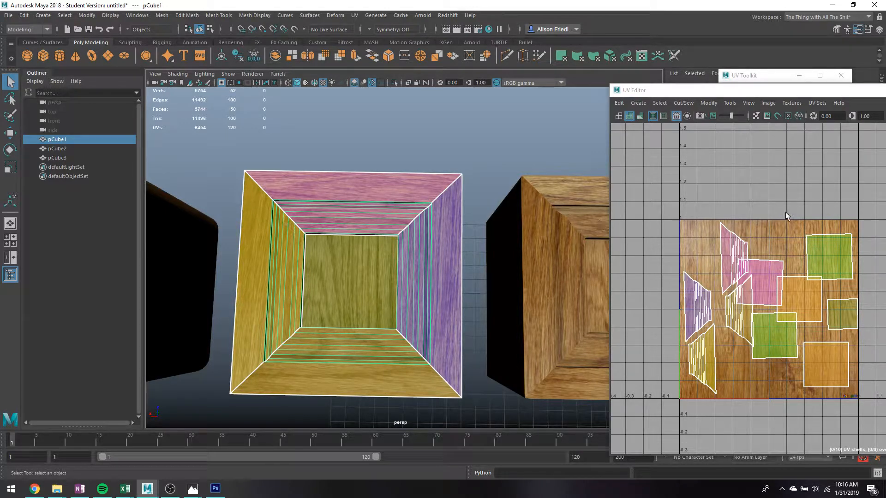
pyautogui.rightClick(776, 269)
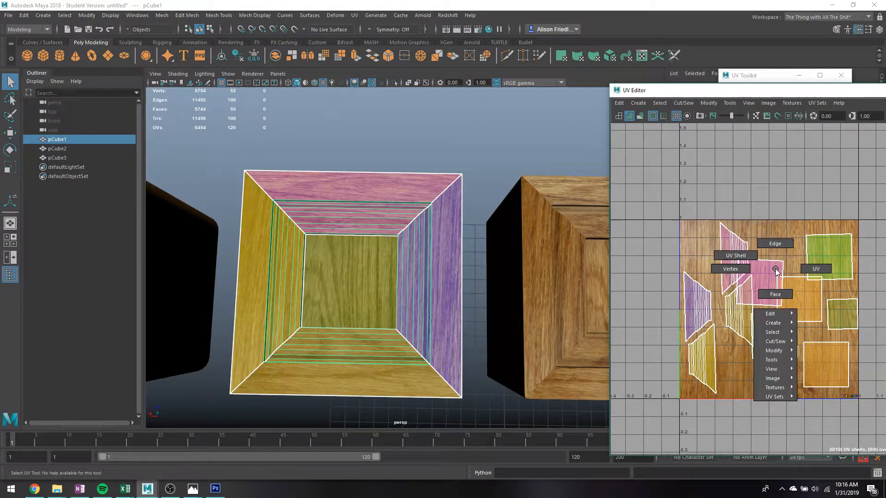
pyautogui.moveTo(782, 350)
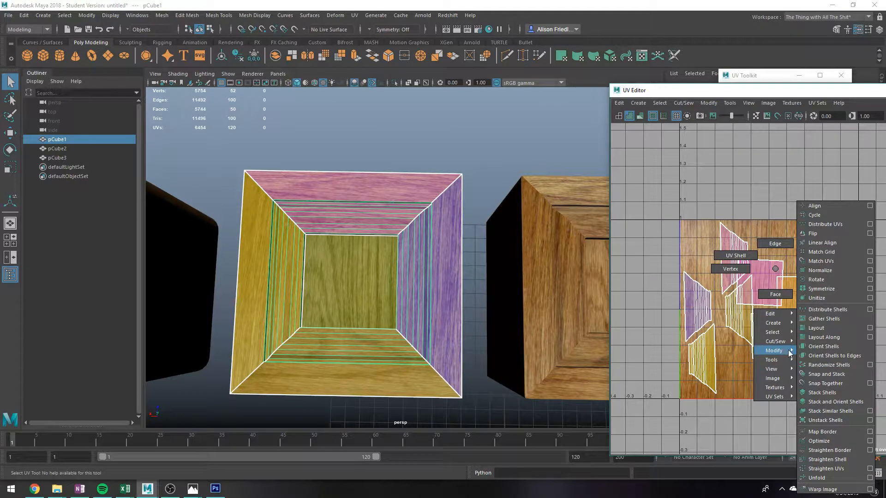
pyautogui.click(834, 327)
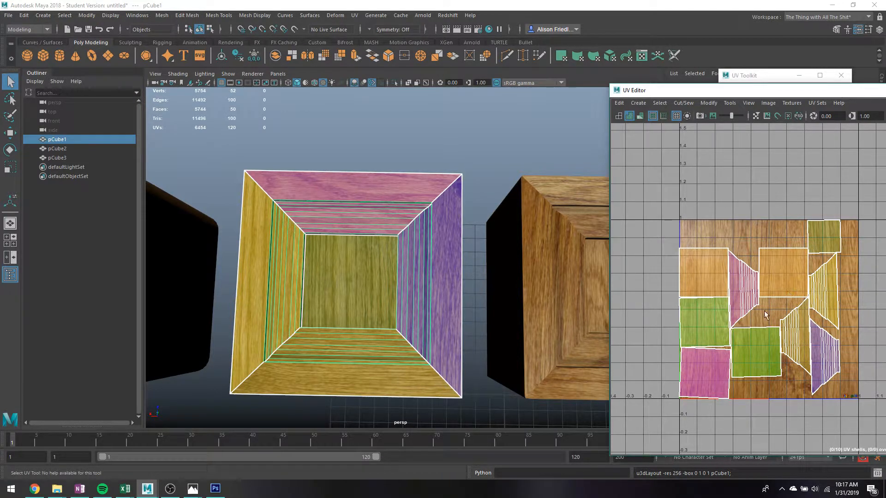
# Check pCube1's wood grain deselected, and reselect the cube to review its UV layout.
pyautogui.click(491, 165)
pyautogui.click(436, 212)
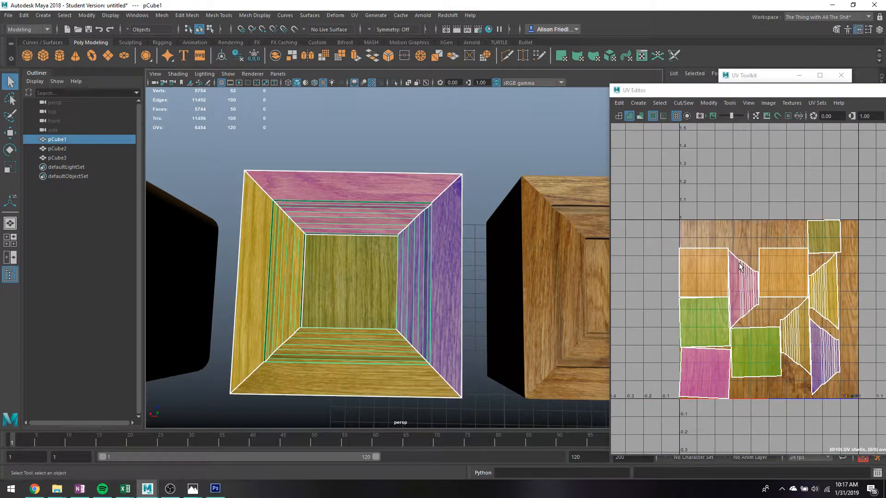
pyautogui.moveTo(739, 264); pyautogui.dragTo(787, 328, button='right')
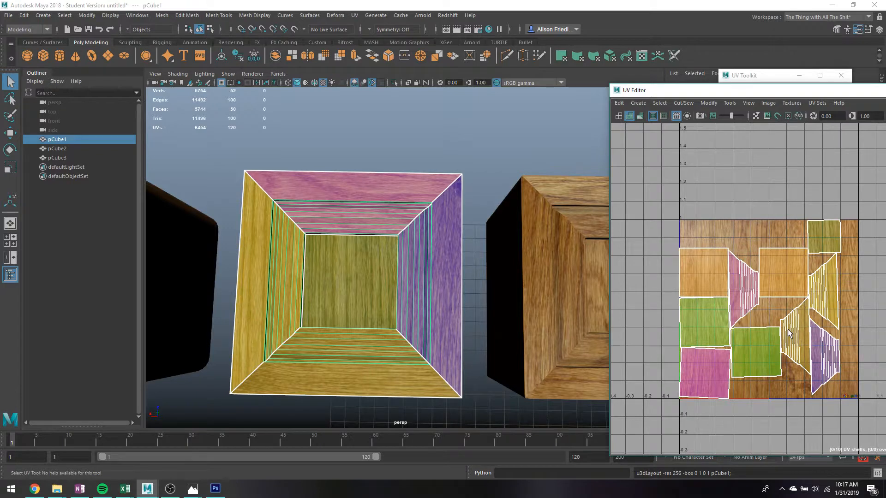